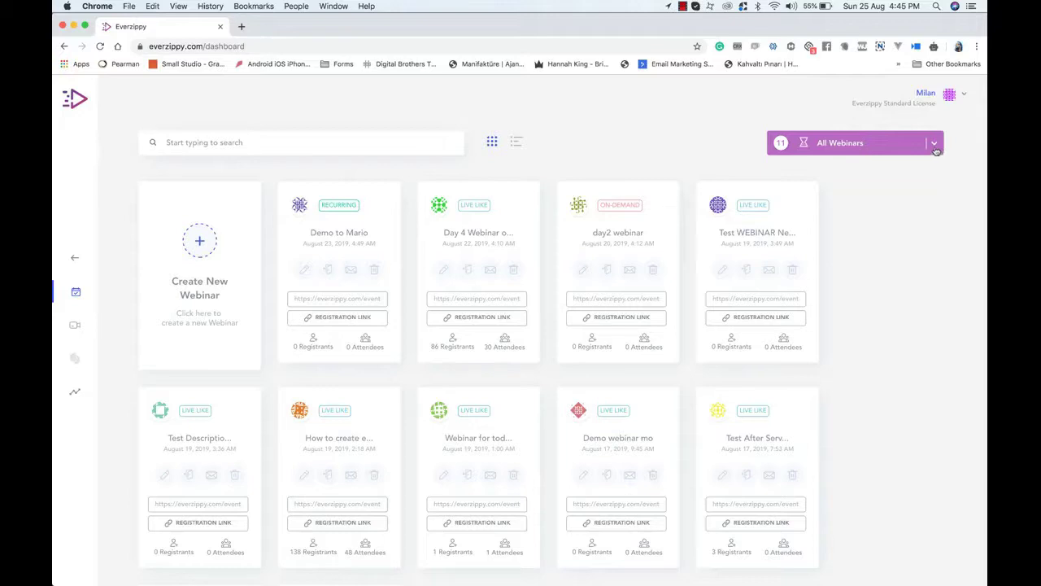
Step: Filter the dashboard to Live Like webinars only, then show all webinars again
{"action": "left_click", "coordinate": [936, 150]}
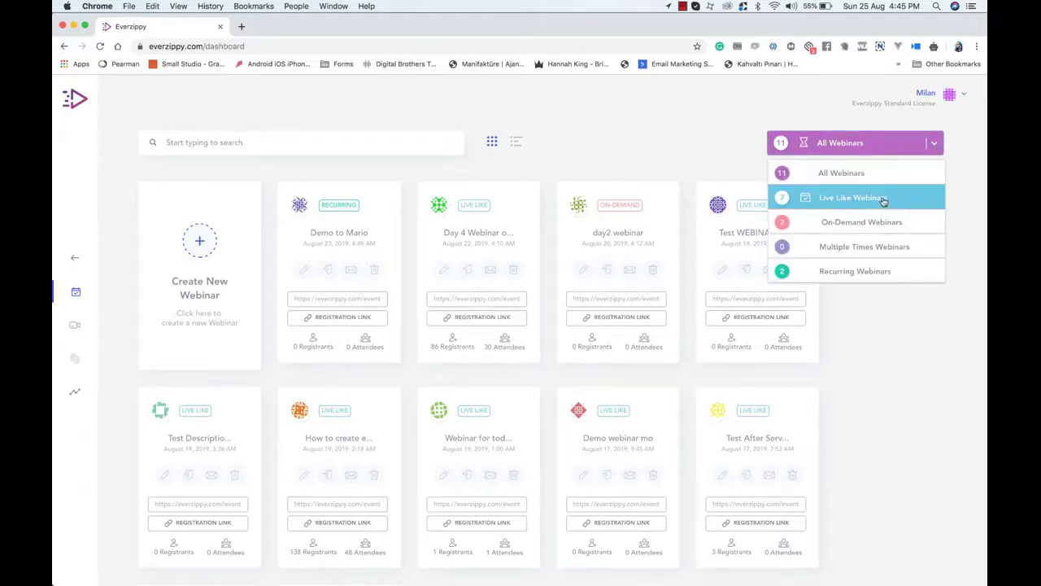
{"action": "left_click", "coordinate": [884, 199]}
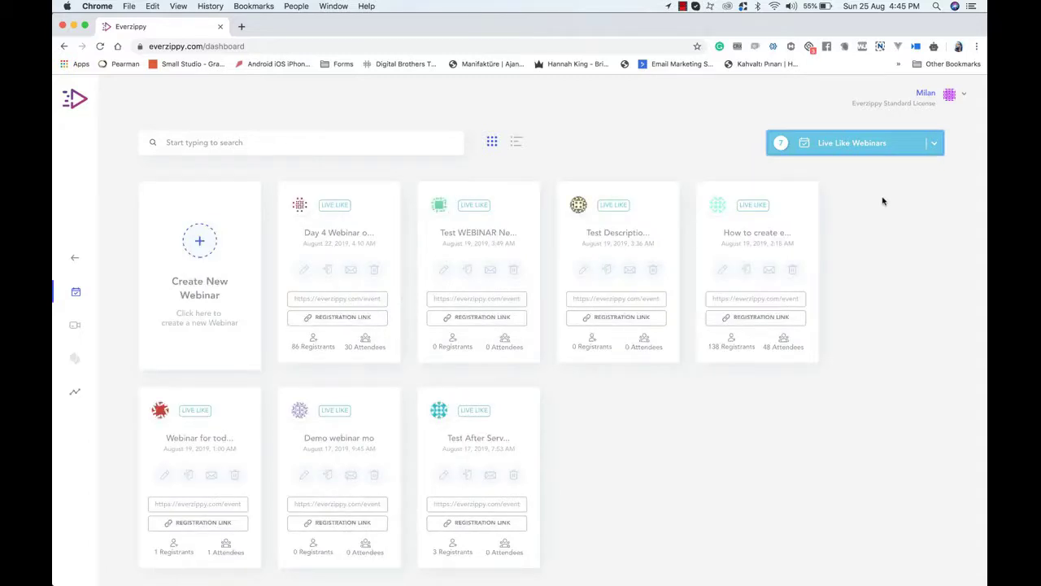
{"action": "left_click", "coordinate": [927, 155]}
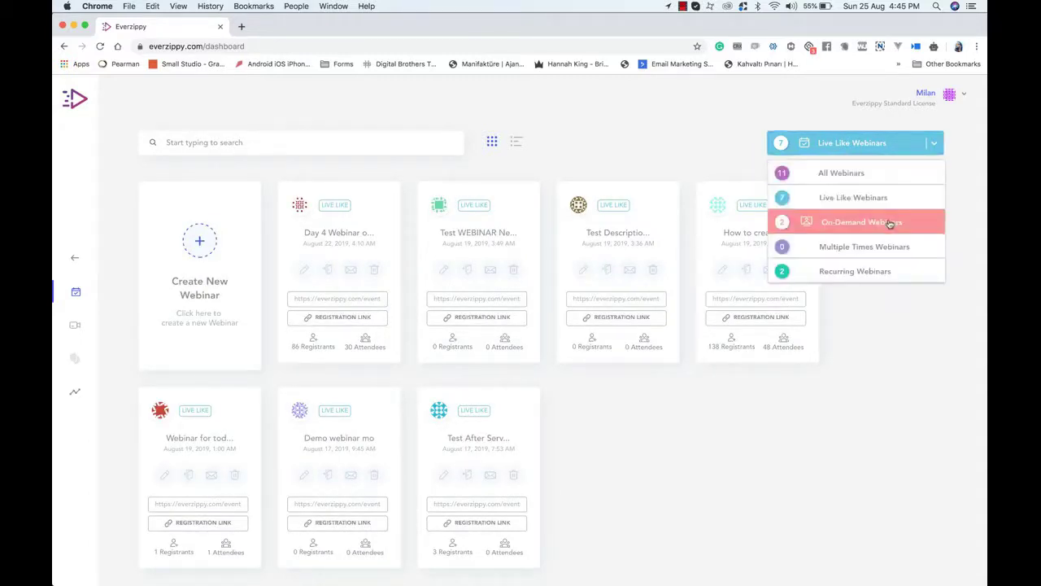
{"action": "left_click", "coordinate": [856, 174]}
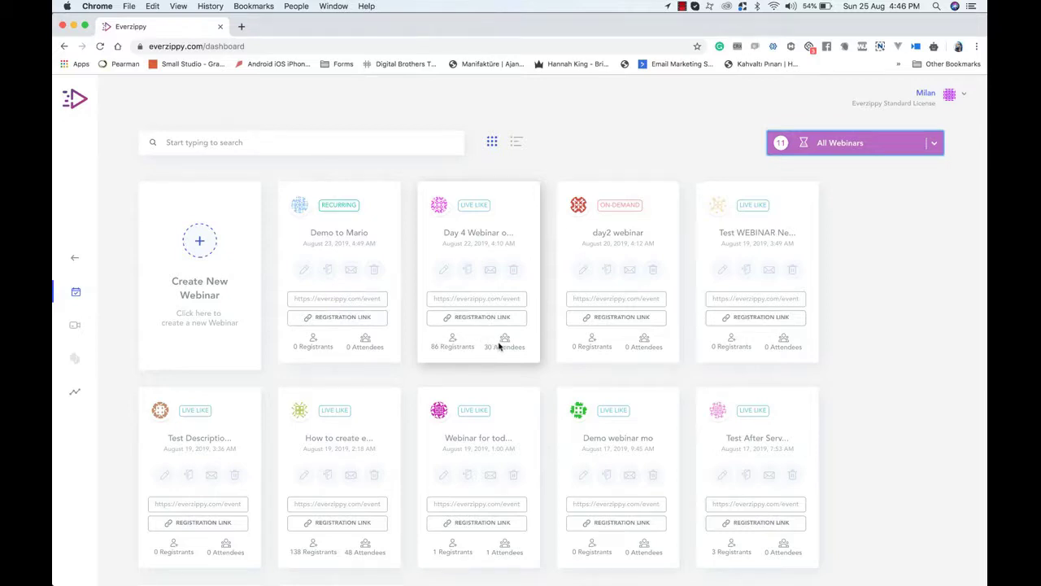
Step: Switch the dashboard to List View so webinars show as rows
{"action": "scroll", "coordinate": [499, 346], "scroll_direction": "down", "scroll_amount": 3}
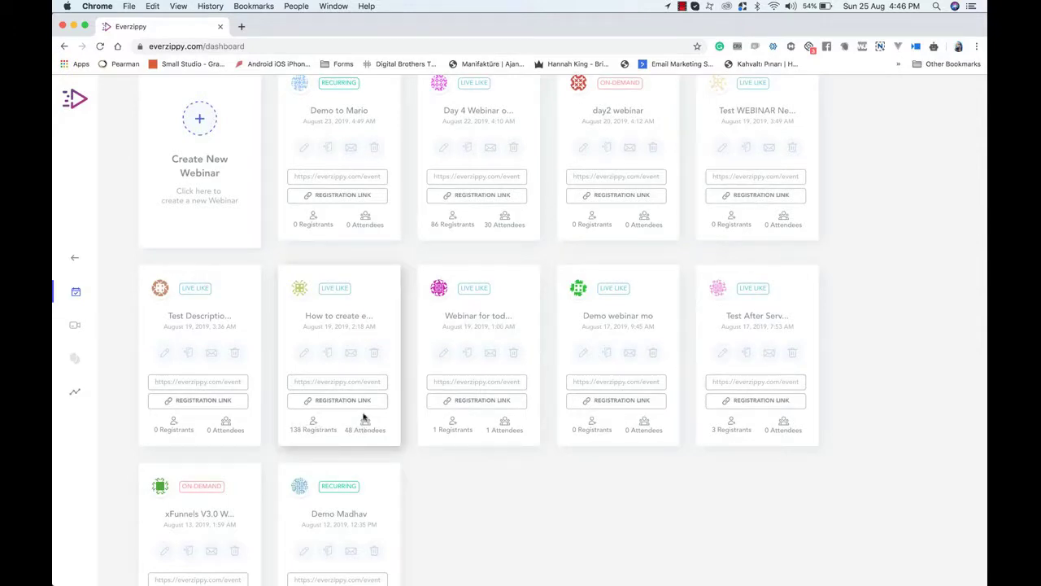
{"action": "scroll", "coordinate": [364, 427], "scroll_direction": "up", "scroll_amount": 3}
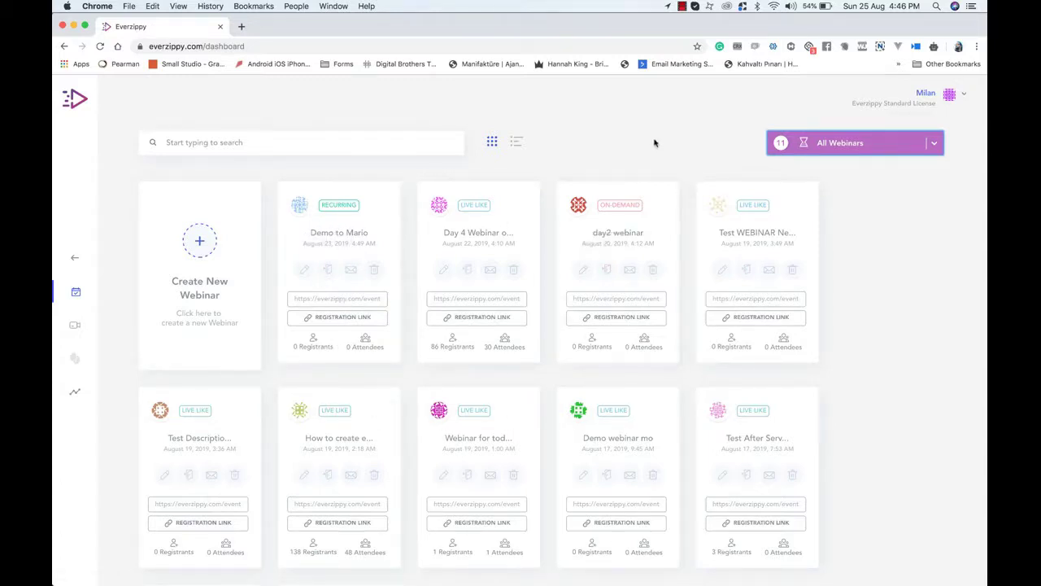
{"action": "left_click", "coordinate": [516, 144]}
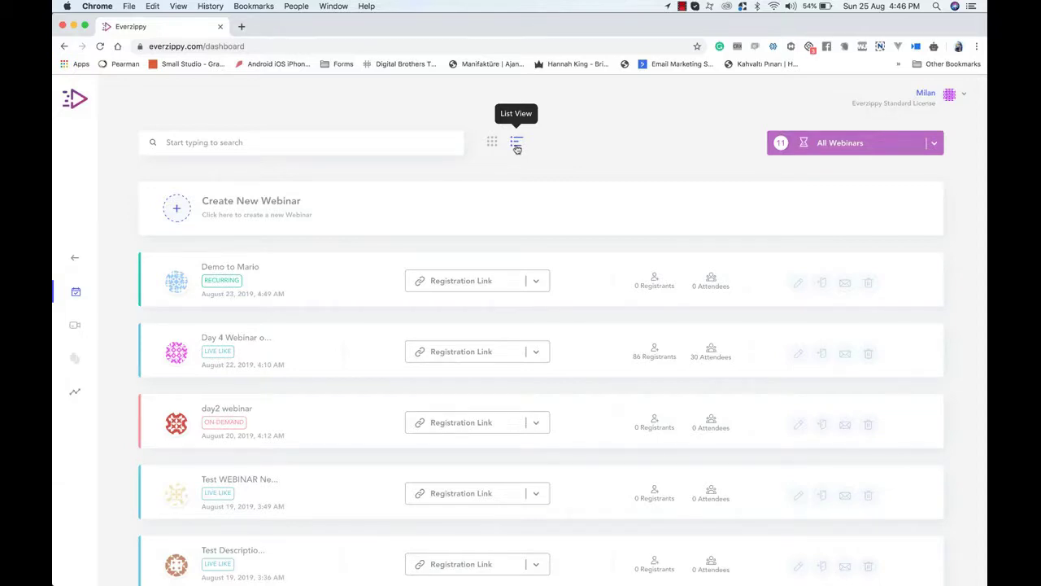
Step: Check Demo to Mario's registration URL, then return the dashboard to Grid View
{"action": "scroll", "coordinate": [518, 165], "scroll_direction": "down", "scroll_amount": 8}
{"action": "scroll", "coordinate": [518, 164], "scroll_direction": "down", "scroll_amount": 4}
{"action": "scroll", "coordinate": [518, 163], "scroll_direction": "up", "scroll_amount": 12}
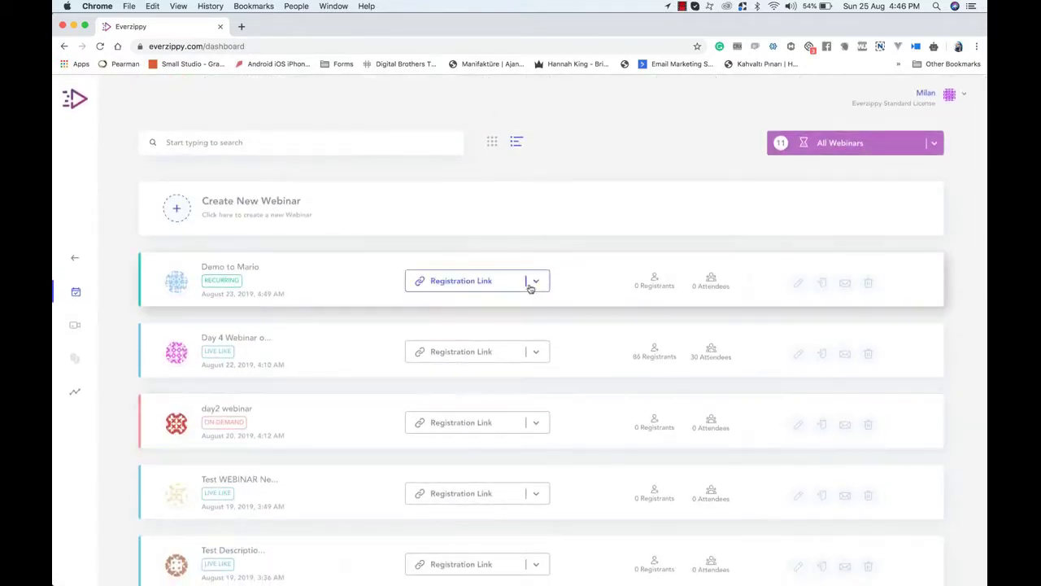
{"action": "left_click", "coordinate": [536, 283]}
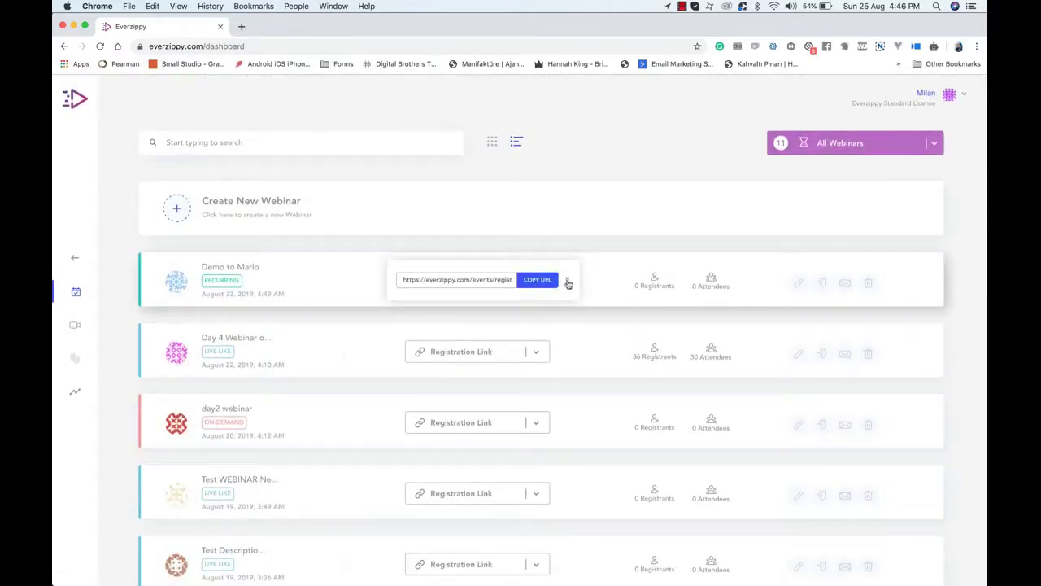
{"action": "left_click", "coordinate": [568, 281]}
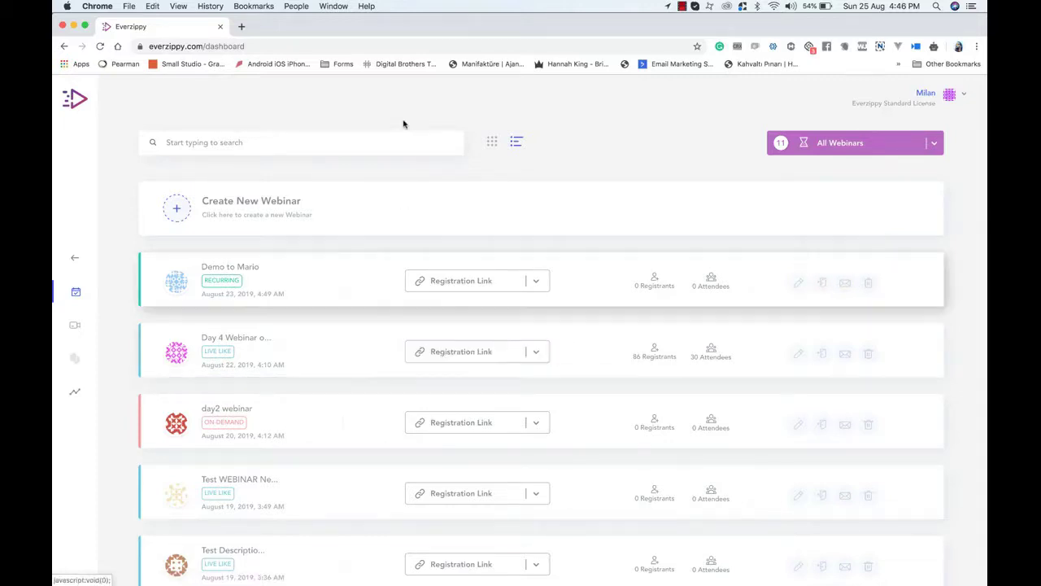
{"action": "left_click", "coordinate": [499, 142]}
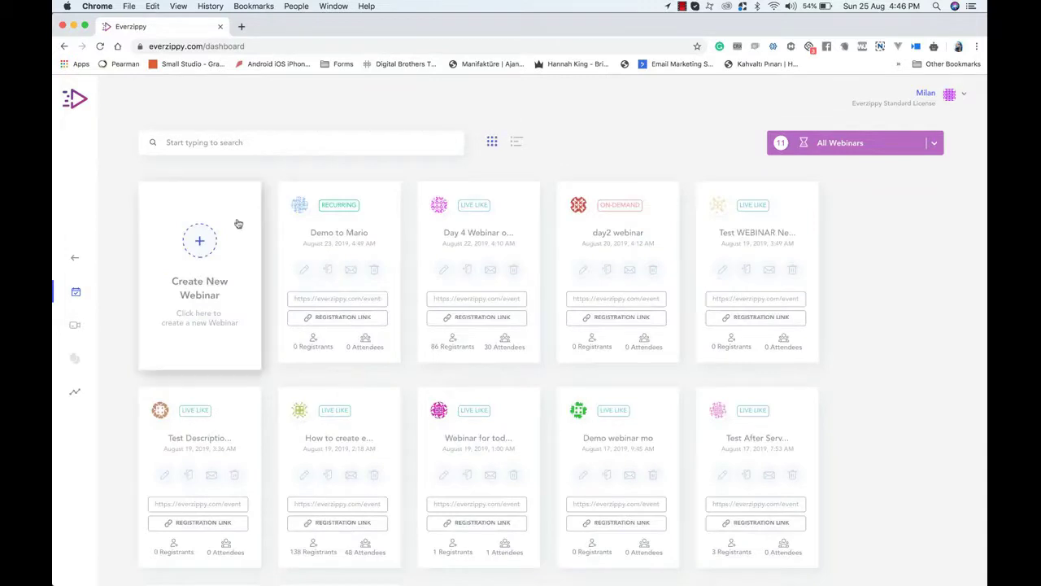
Step: Start a new webinar titled 'Demo Webinar final'
{"action": "left_click", "coordinate": [199, 244]}
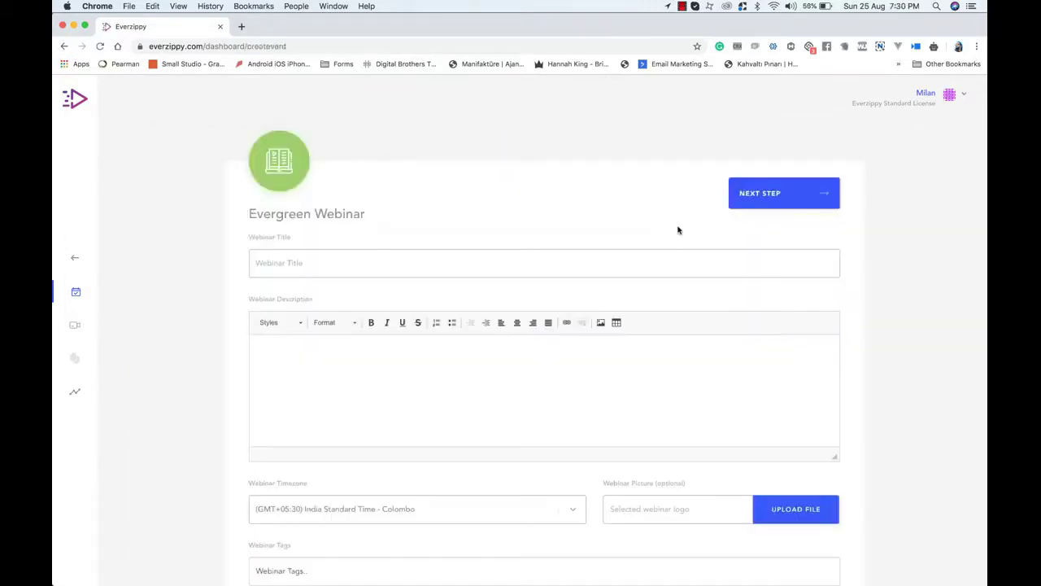
{"action": "left_click", "coordinate": [492, 262]}
{"action": "type", "text": "D"}
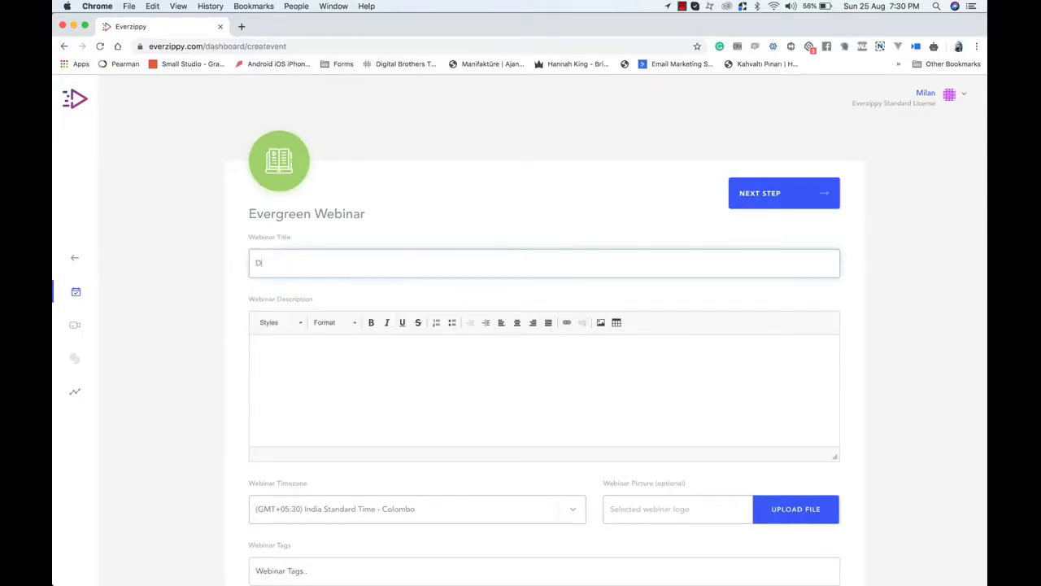
{"action": "type", "text": "emo Webinar"}
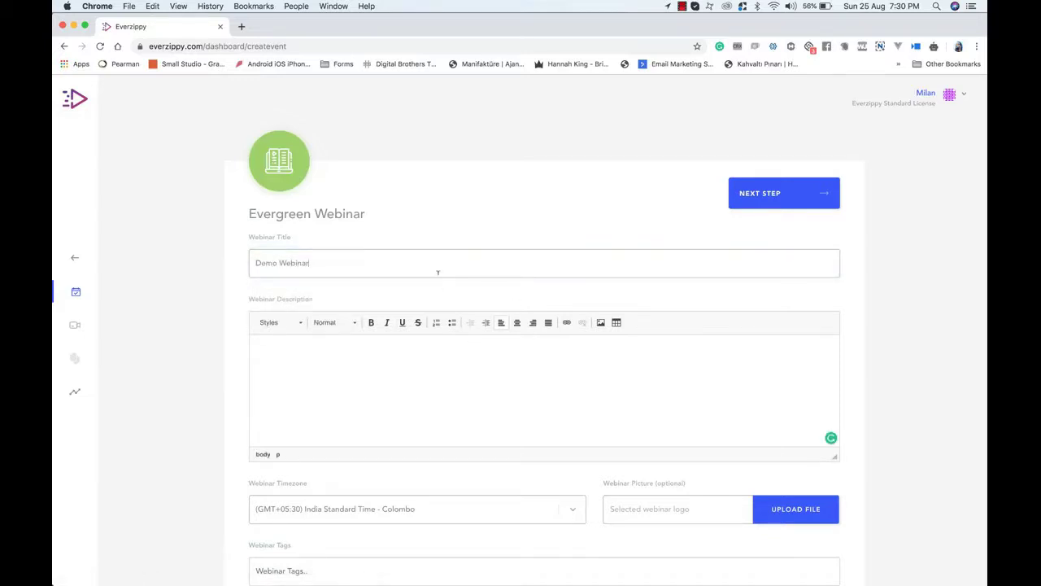
{"action": "type", "text": " final"}
Step: Enter the webinar description 'This is webinar description'
{"action": "left_click", "coordinate": [442, 470]}
{"action": "left_click", "coordinate": [461, 371]}
{"action": "type", "text": "This is "}
{"action": "type", "text": "webinar descrioti"}
{"action": "type", "text": "ptio"}
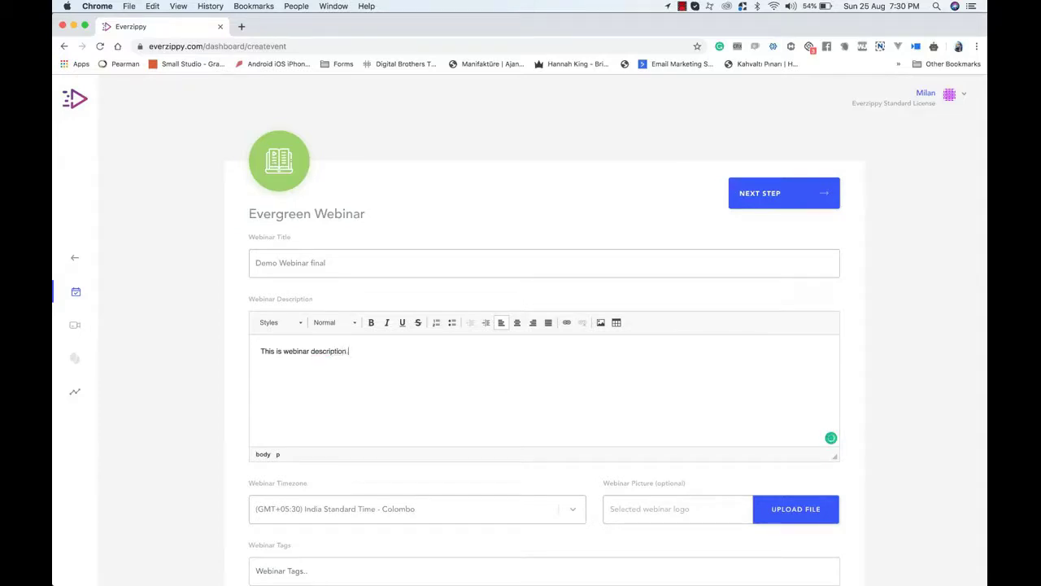
{"action": "scroll", "coordinate": [620, 388], "scroll_direction": "down", "scroll_amount": 3}
Step: Choose (GMT+05:30) India Standard Time - Kolkata as the webinar timezone
{"action": "left_click", "coordinate": [539, 411]}
{"action": "left_click", "coordinate": [530, 425]}
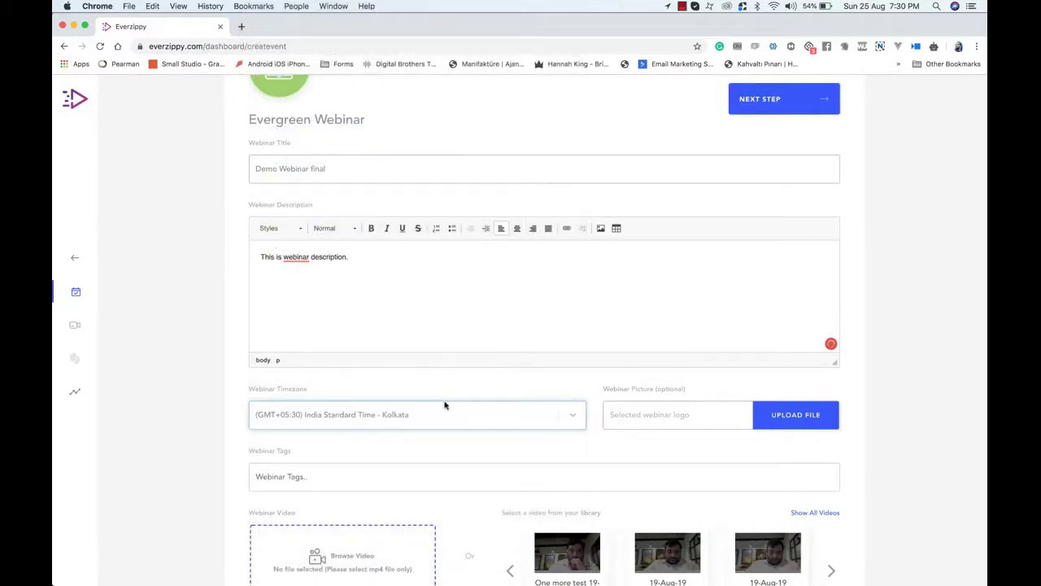
{"action": "left_click", "coordinate": [444, 407]}
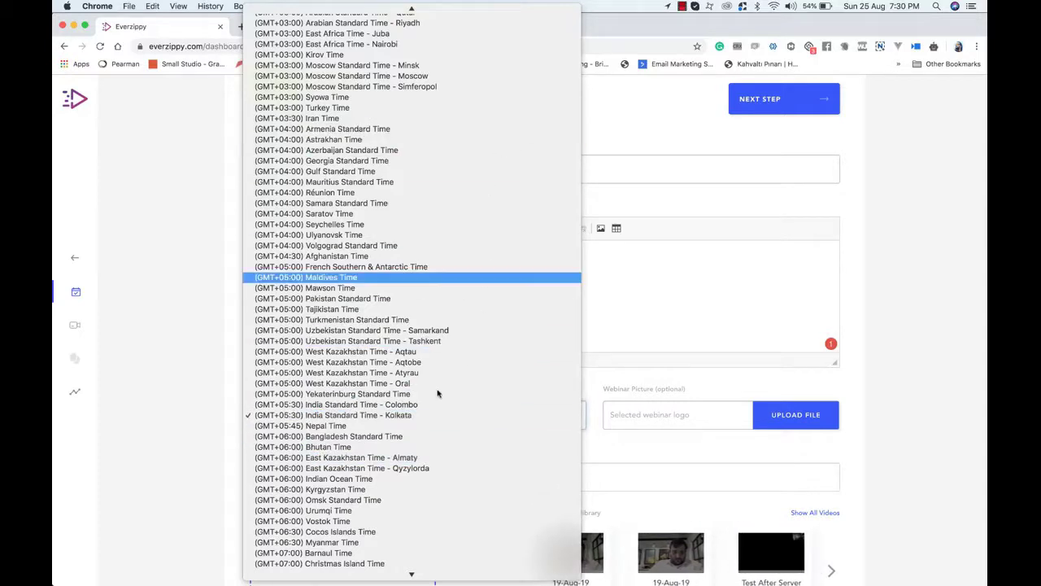
{"action": "scroll", "coordinate": [436, 393], "scroll_direction": "down", "scroll_amount": 2}
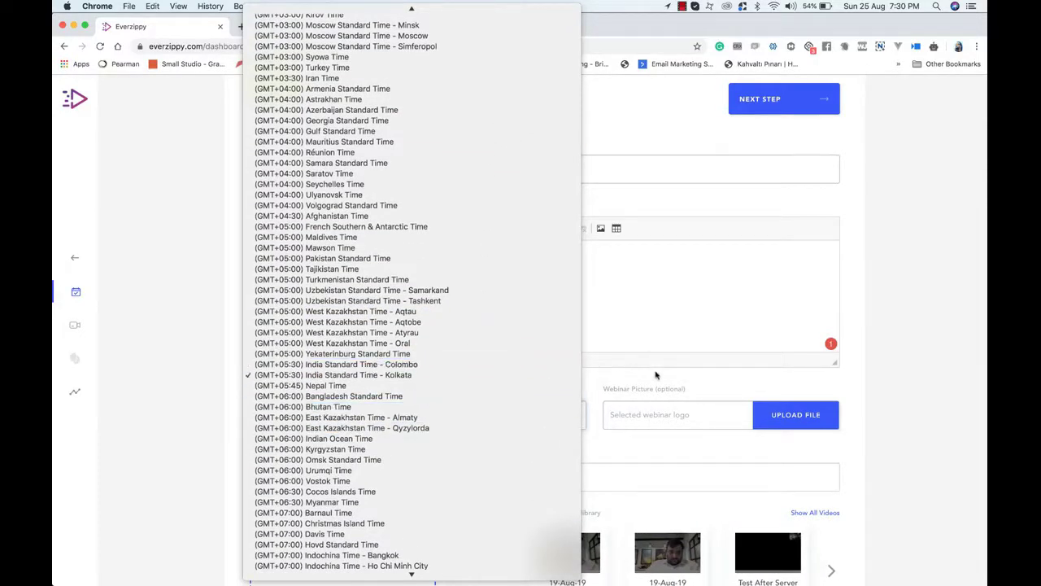
{"action": "left_click", "coordinate": [656, 375]}
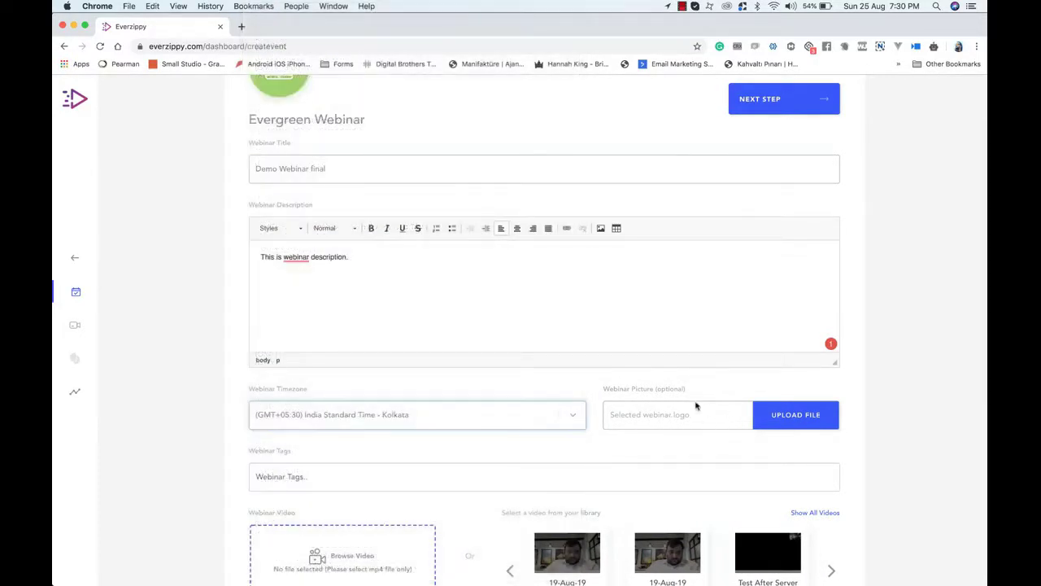
{"action": "scroll", "coordinate": [695, 405], "scroll_direction": "down", "scroll_amount": 3}
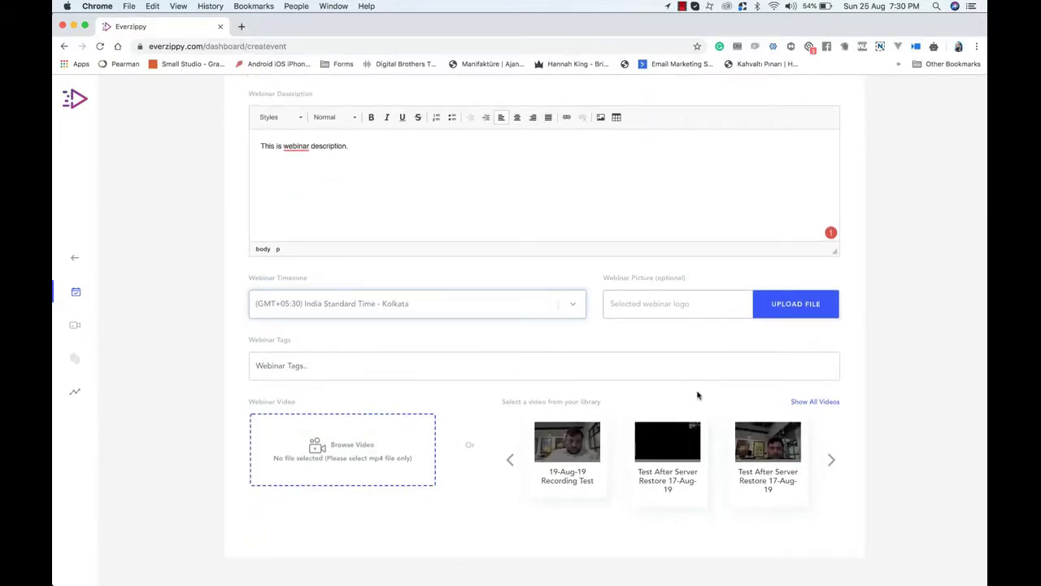
Step: Add 'demo' and 'webinar' as tags in the Webinar Tags field
{"action": "left_click", "coordinate": [337, 363]}
{"action": "type", "text": "demo"}
{"action": "key", "text": "Return"}
{"action": "type", "text": "webinar"}
{"action": "key", "text": "Return"}
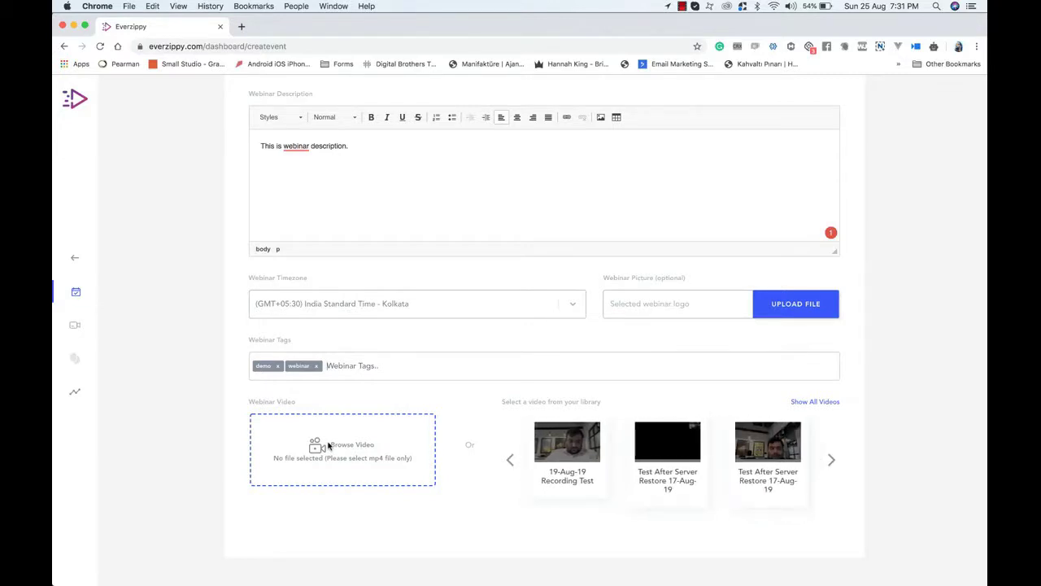
Step: Pick the Public Test 3 library video, then browse the computer for a video file
{"action": "scroll", "coordinate": [469, 361], "scroll_direction": "up", "scroll_amount": 5}
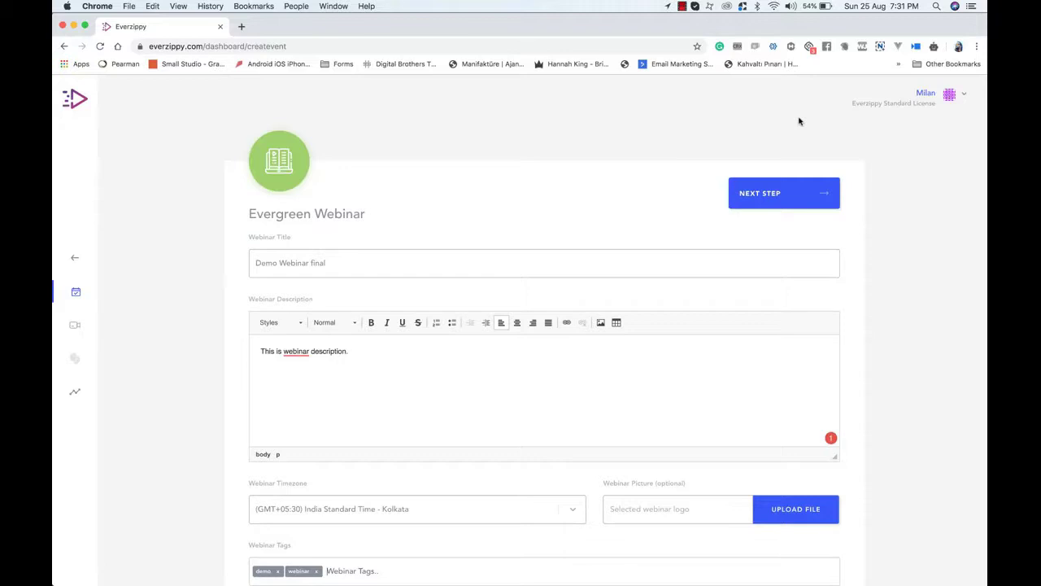
{"action": "scroll", "coordinate": [798, 121], "scroll_direction": "down", "scroll_amount": 3}
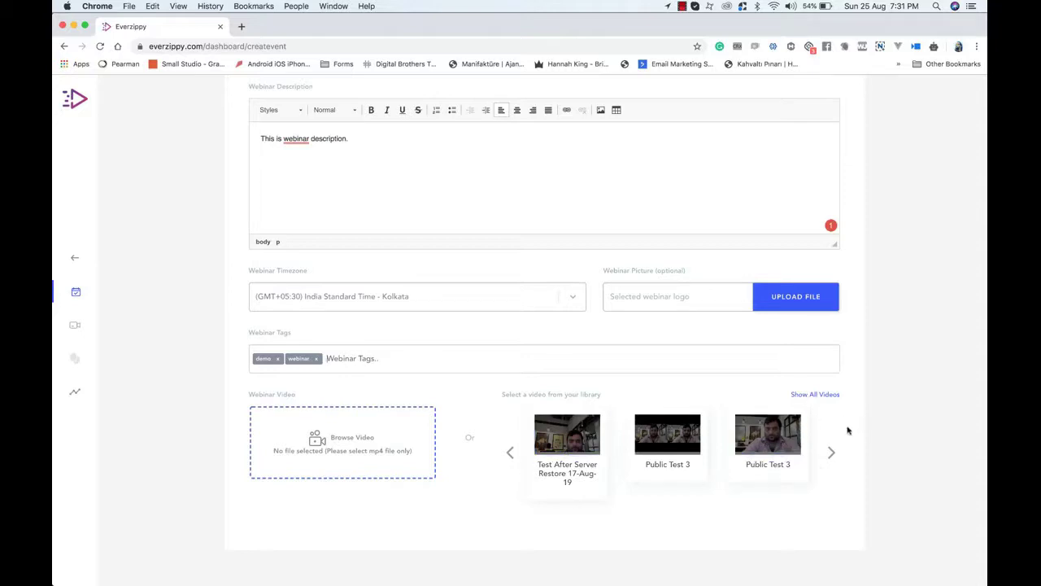
{"action": "left_click", "coordinate": [657, 433]}
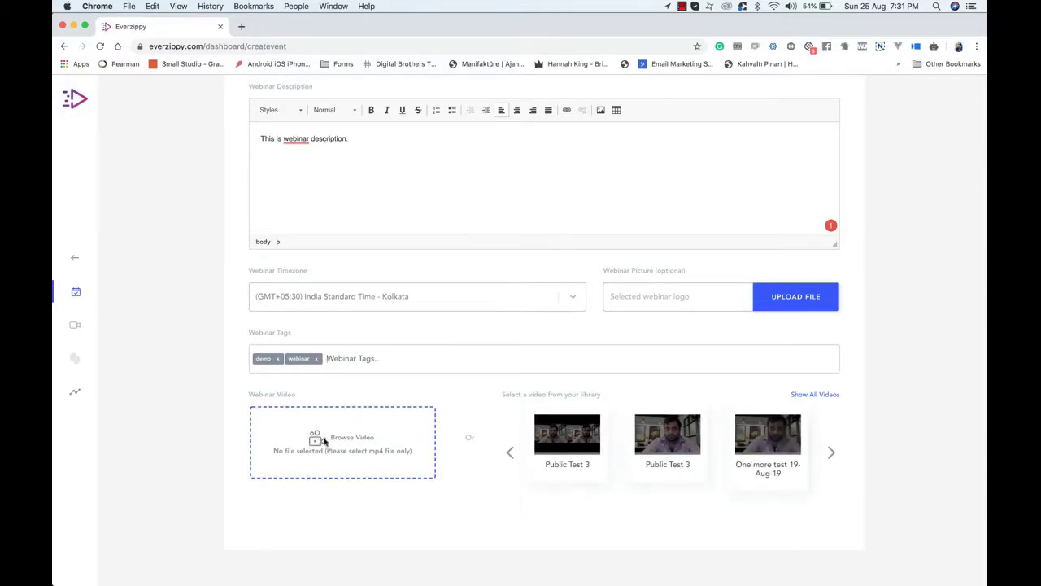
{"action": "left_click", "coordinate": [317, 438]}
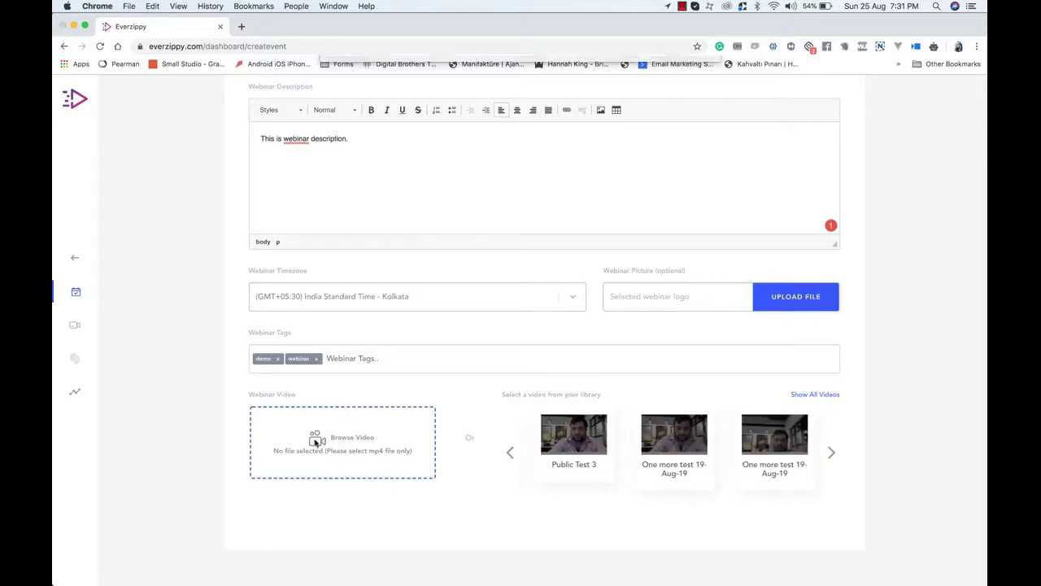
Step: Search the computer for 'mp4' files and preview a candidate clip
{"action": "left_click", "coordinate": [687, 66]}
{"action": "type", "text": "mp4"}
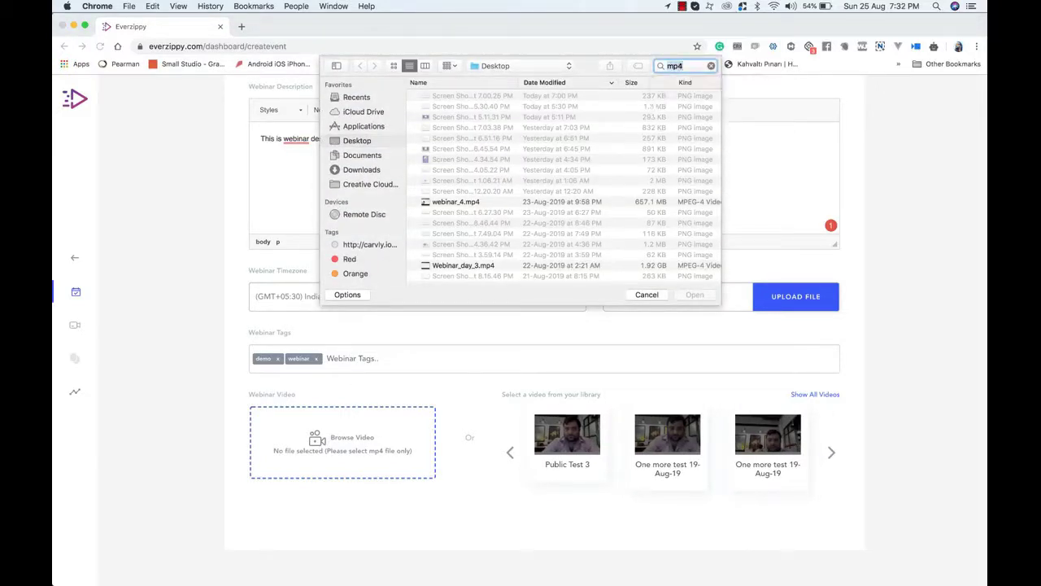
{"action": "scroll", "coordinate": [517, 179], "scroll_direction": "down", "scroll_amount": 3}
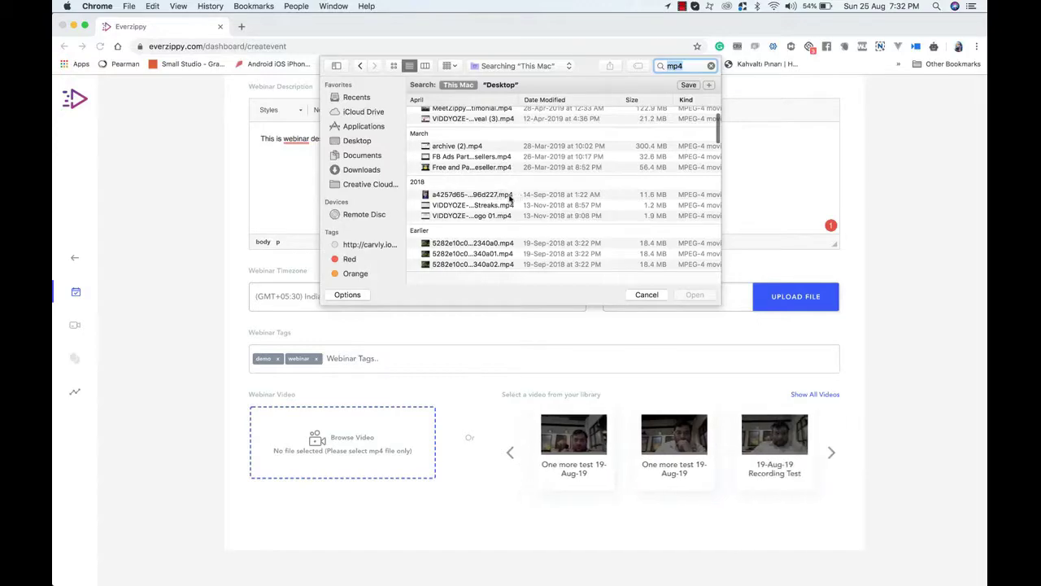
{"action": "scroll", "coordinate": [504, 196], "scroll_direction": "up", "scroll_amount": 2}
{"action": "scroll", "coordinate": [510, 198], "scroll_direction": "down", "scroll_amount": 2}
{"action": "left_click", "coordinate": [497, 221]}
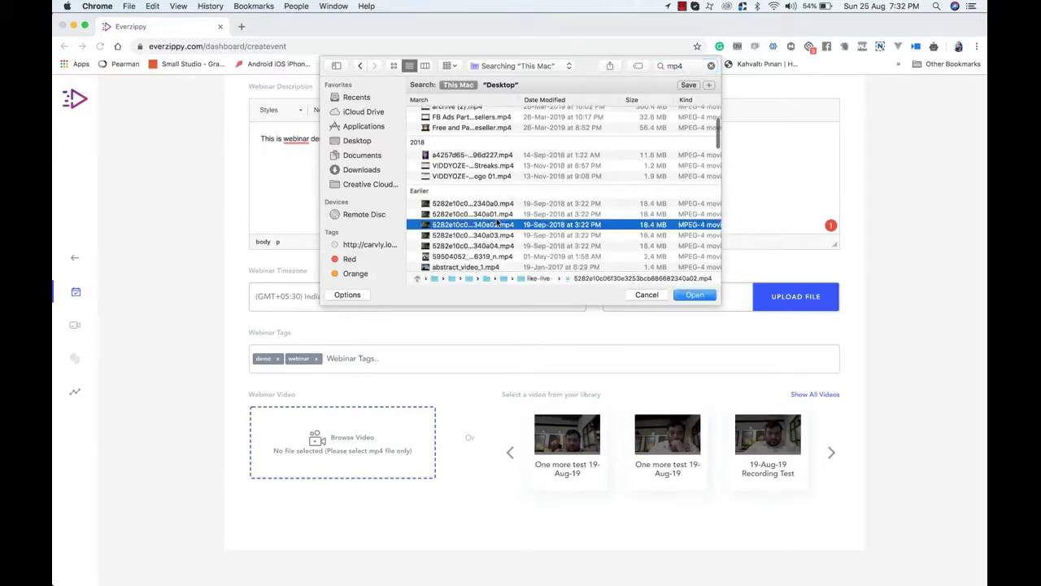
{"action": "key", "text": "space"}
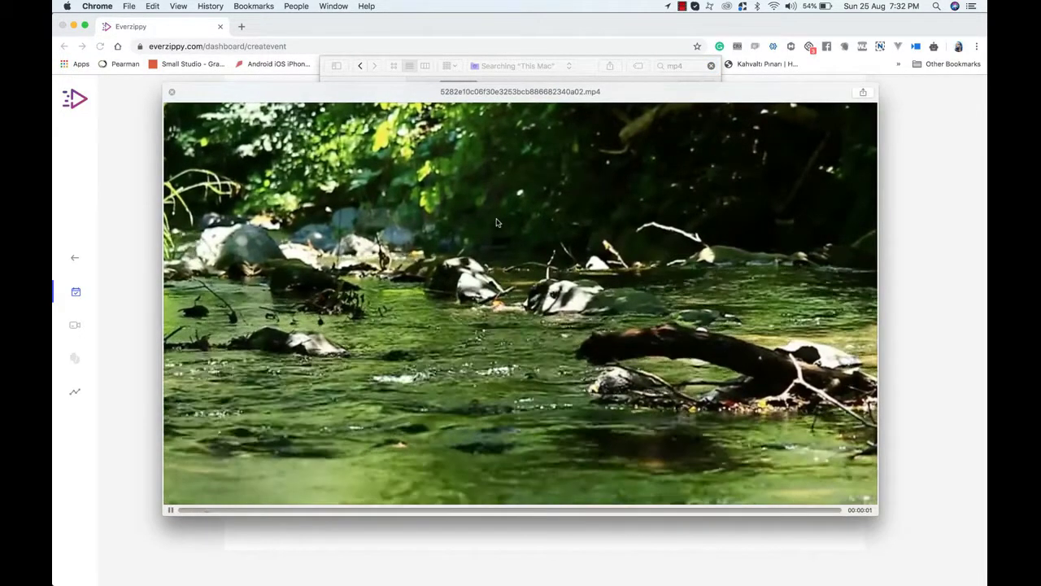
{"action": "key", "text": "space"}
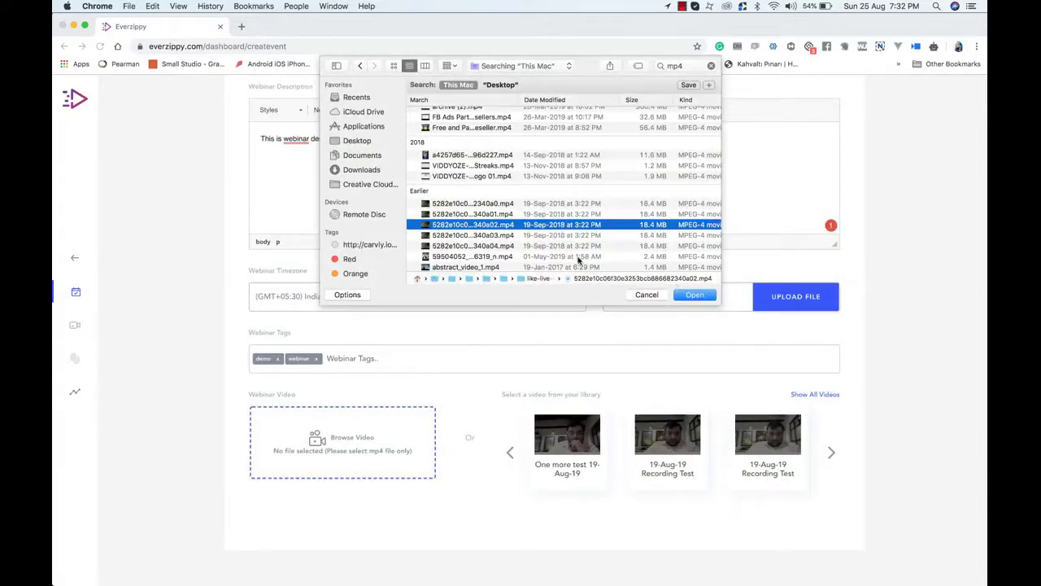
Step: Preview abstract_video_1.mp4, then choose the river clip and upload it
{"action": "scroll", "coordinate": [628, 262], "scroll_direction": "down", "scroll_amount": 2}
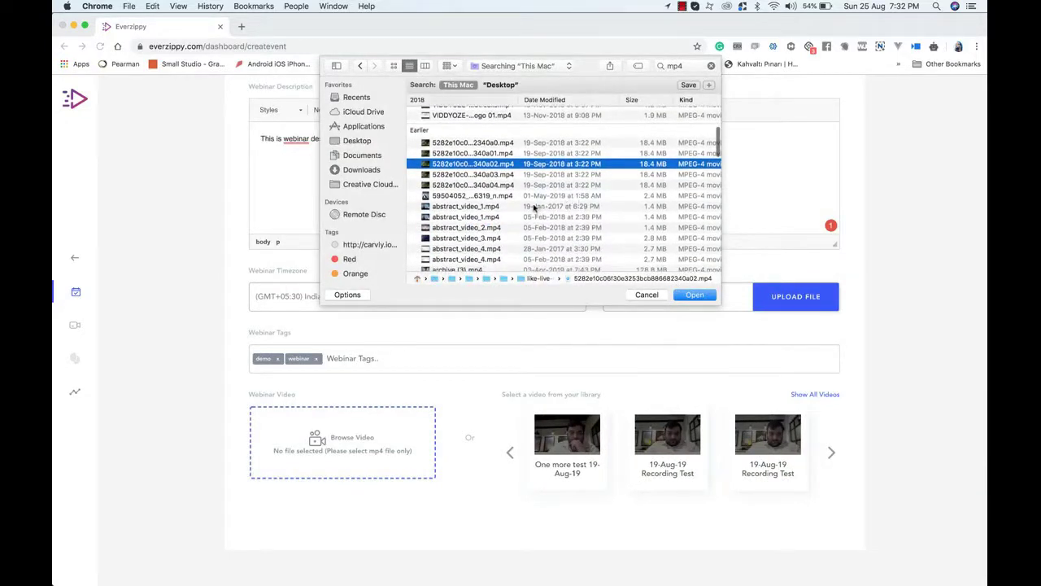
{"action": "left_click", "coordinate": [533, 205]}
{"action": "key", "text": "space"}
{"action": "key", "text": "space"}
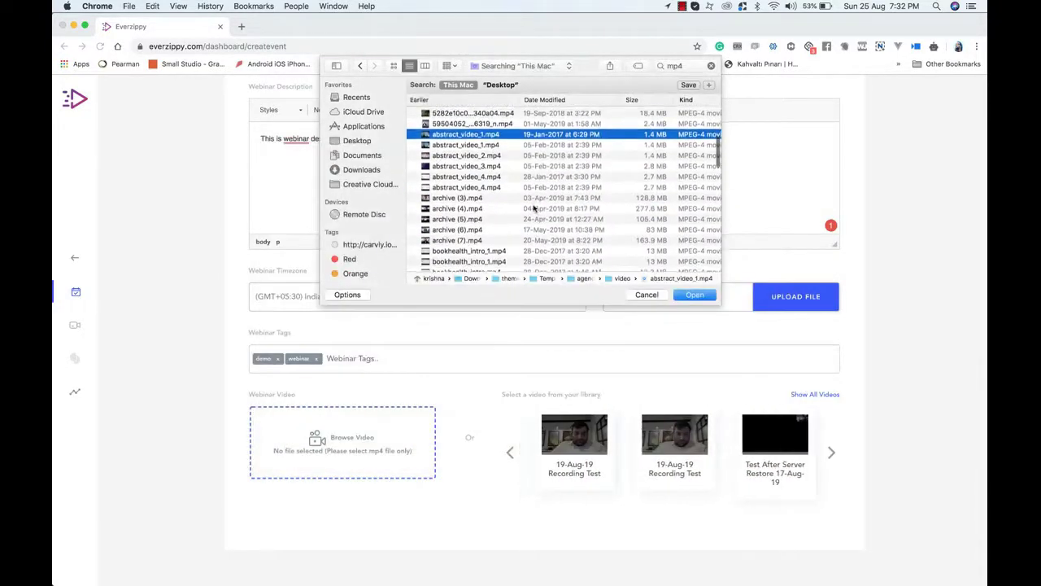
{"action": "scroll", "coordinate": [512, 196], "scroll_direction": "up", "scroll_amount": 3}
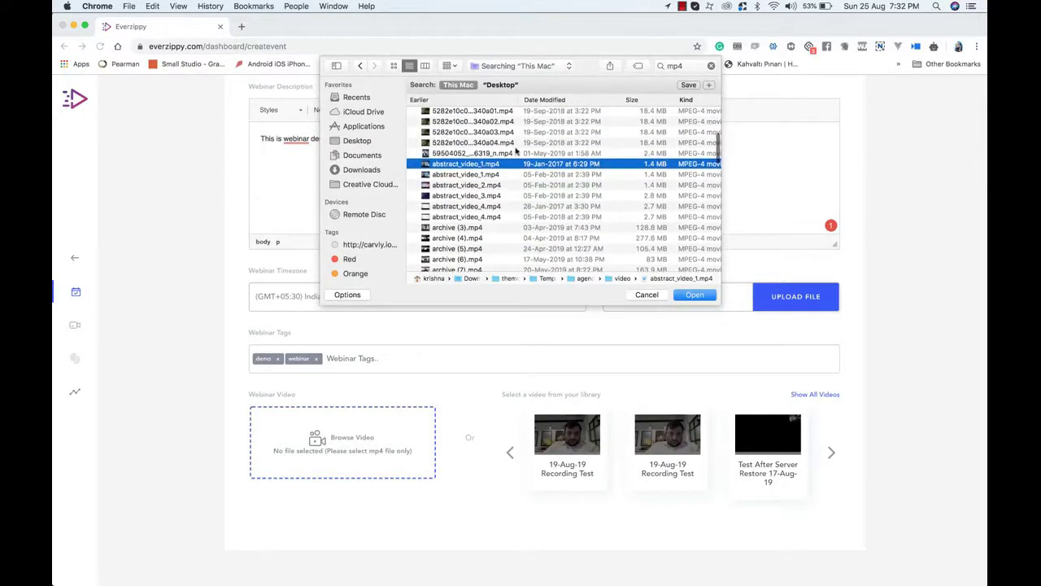
{"action": "left_click", "coordinate": [517, 143]}
{"action": "left_click", "coordinate": [690, 296]}
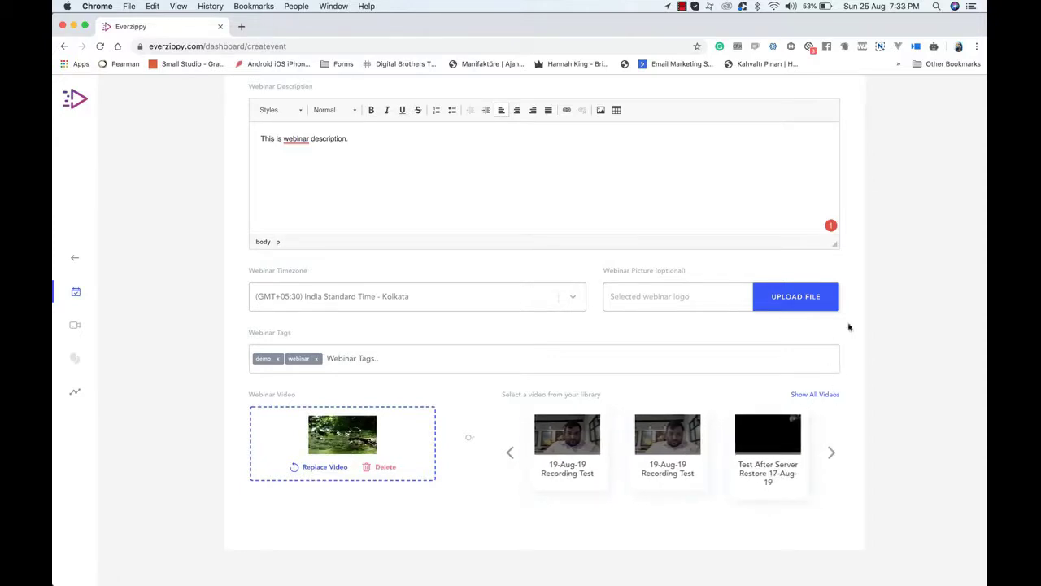
Step: Scroll back to the top of the form once the river clip finishes uploading
{"action": "scroll", "coordinate": [867, 309], "scroll_direction": "up", "scroll_amount": 5}
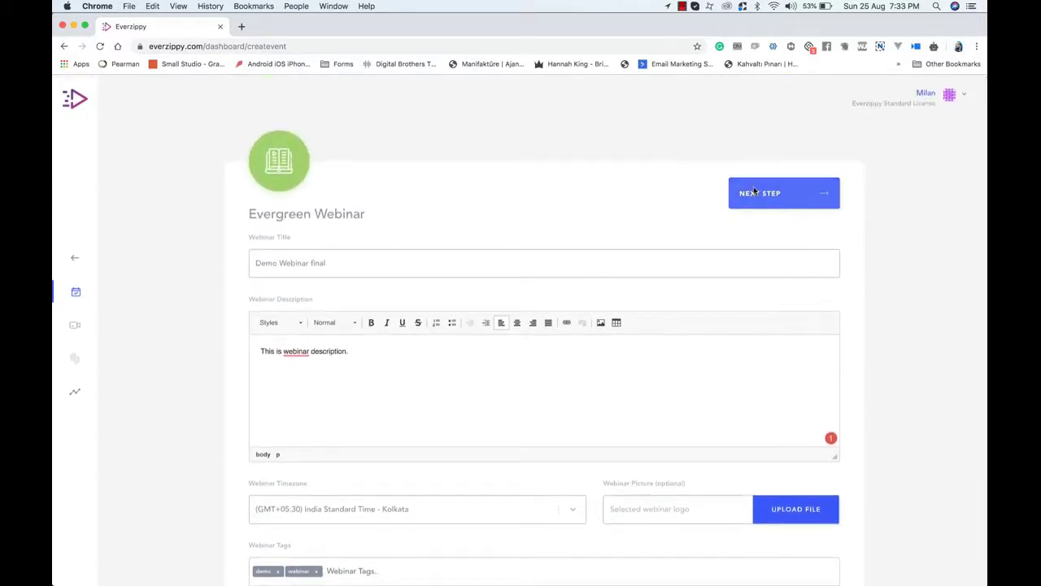
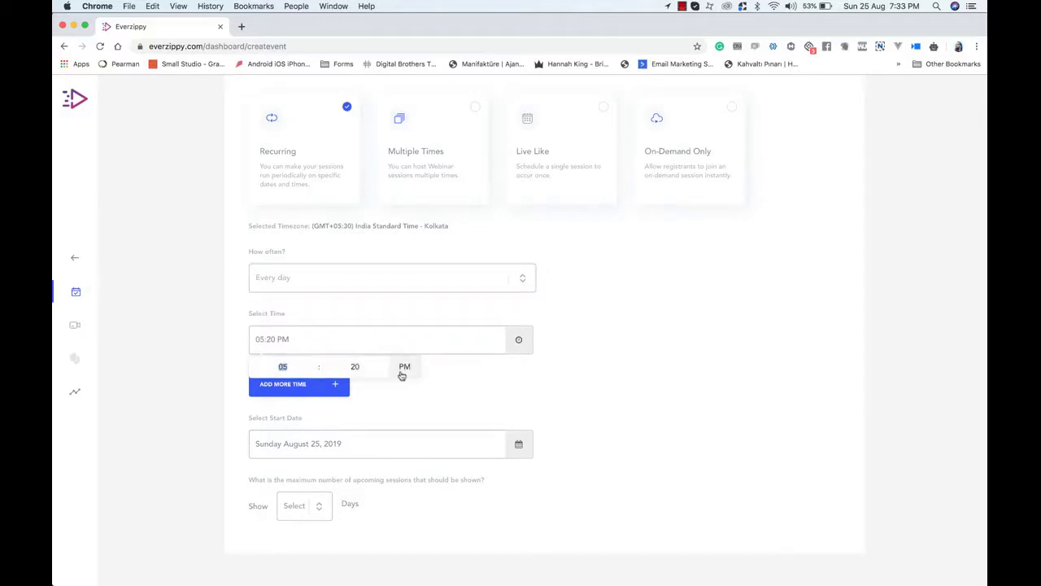
Step: Make the webinar repeat every week, with a Sunday slot and a Monday slot
{"action": "left_click", "coordinate": [348, 289]}
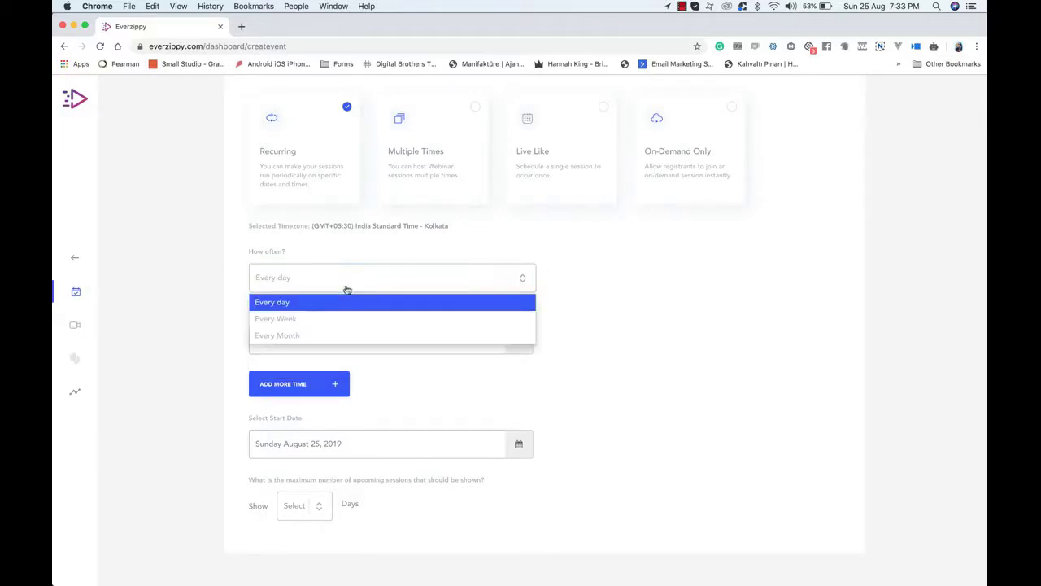
{"action": "left_click", "coordinate": [332, 317]}
{"action": "left_click", "coordinate": [379, 340]}
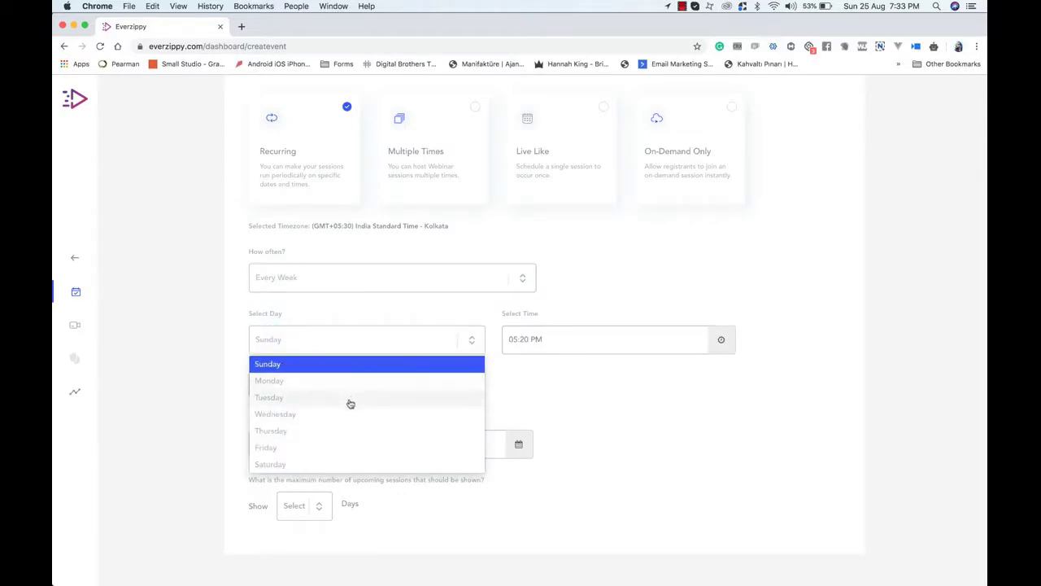
{"action": "left_click", "coordinate": [354, 367]}
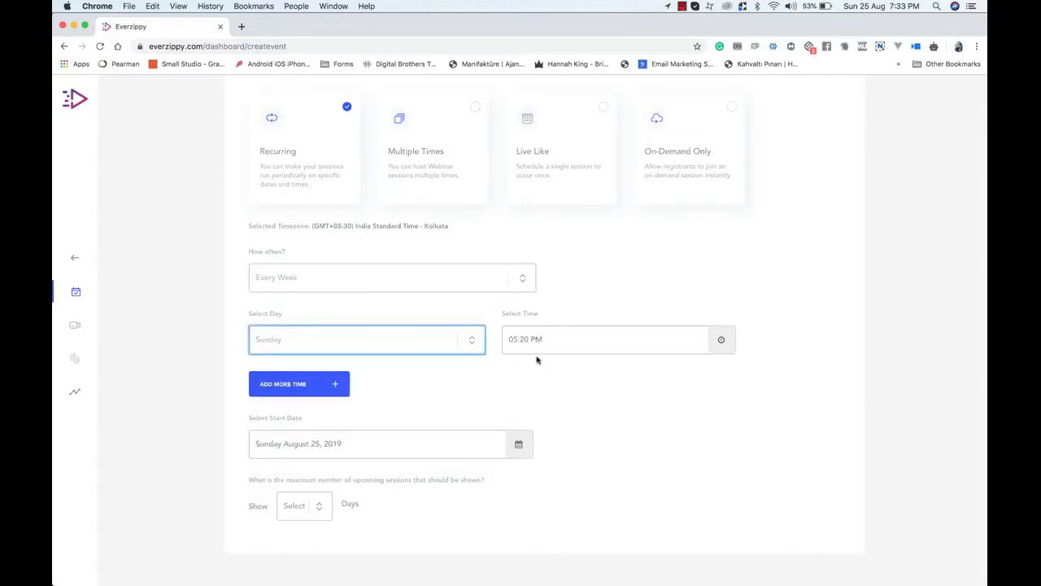
{"action": "left_click", "coordinate": [317, 389]}
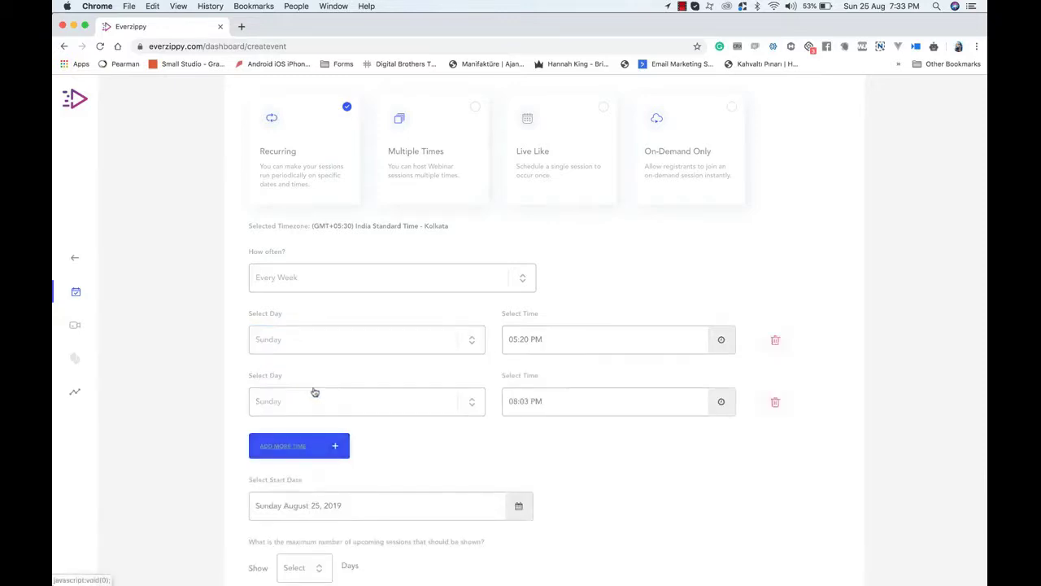
{"action": "left_click", "coordinate": [316, 400]}
{"action": "left_click", "coordinate": [310, 444]}
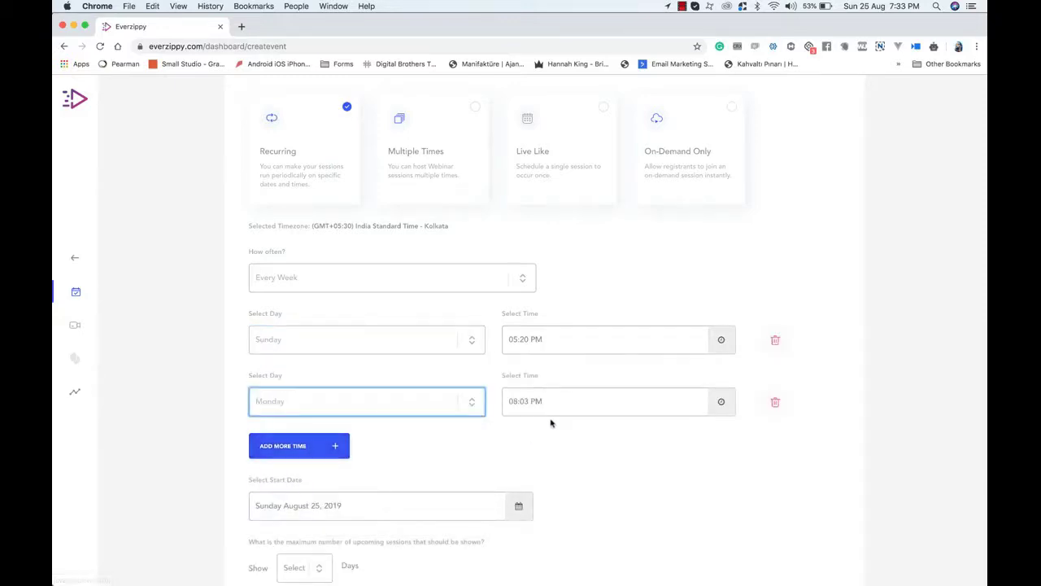
Step: Add a third weekly slot on Wednesday at 10:03 PM
{"action": "left_click", "coordinate": [294, 449]}
{"action": "left_click", "coordinate": [333, 464]}
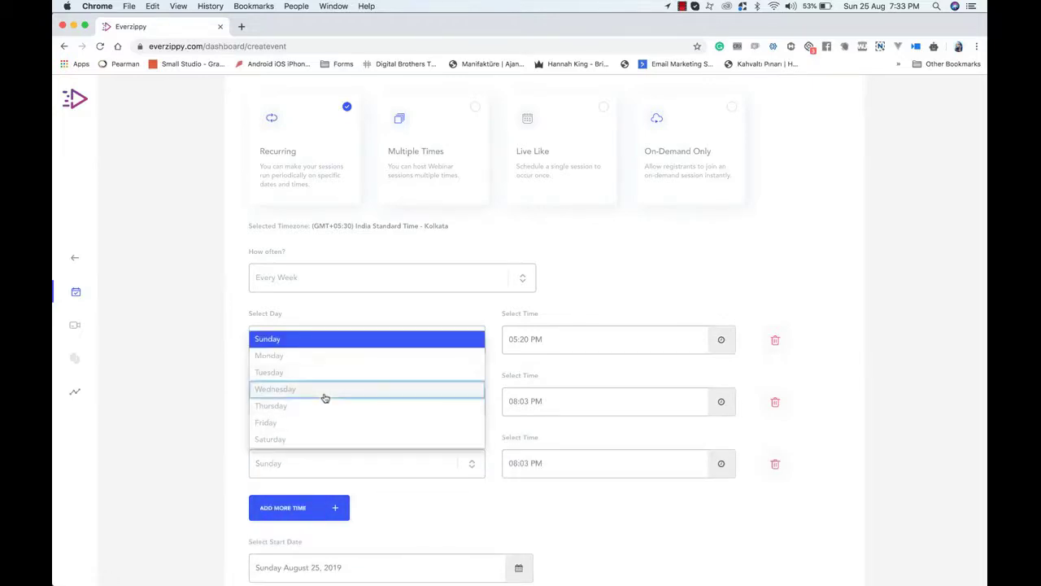
{"action": "left_click", "coordinate": [323, 394]}
{"action": "left_click", "coordinate": [519, 465]}
{"action": "left_click", "coordinate": [566, 486]}
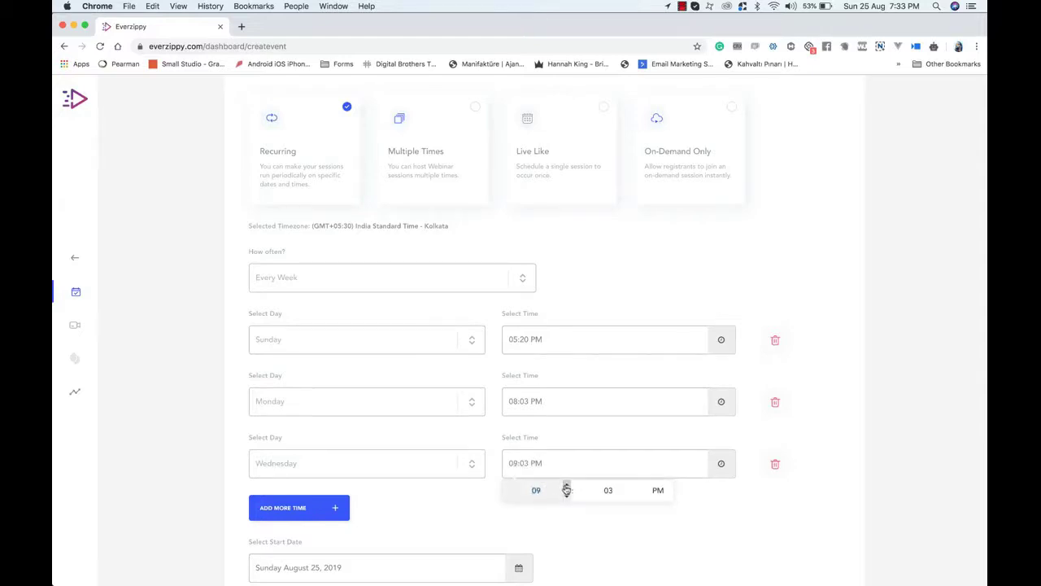
{"action": "left_click", "coordinate": [719, 445]}
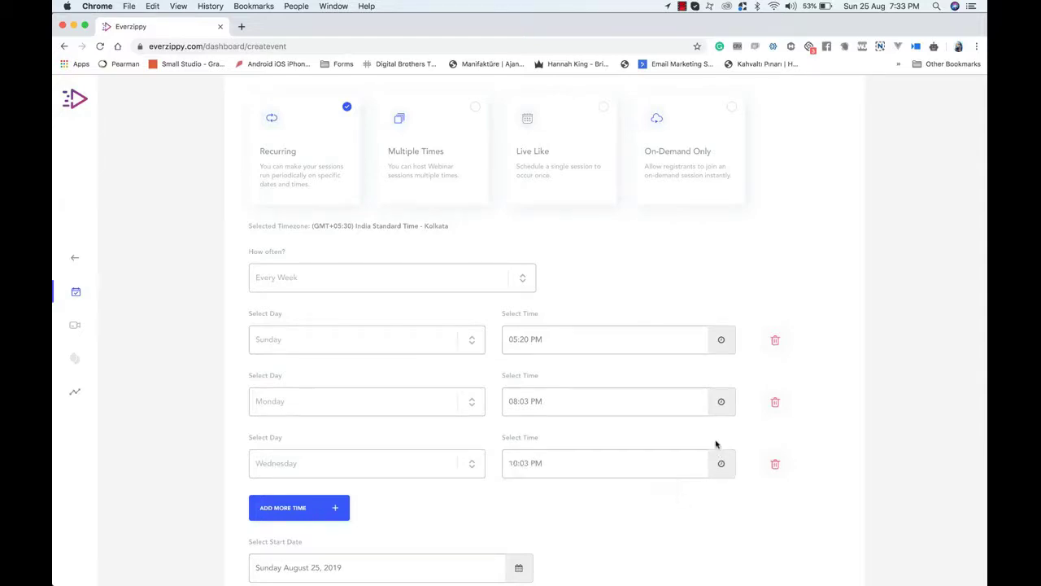
Step: Set the schedule start date to August 28, 2019 and show 5 upcoming sessions
{"action": "scroll", "coordinate": [355, 443], "scroll_direction": "down", "scroll_amount": 3}
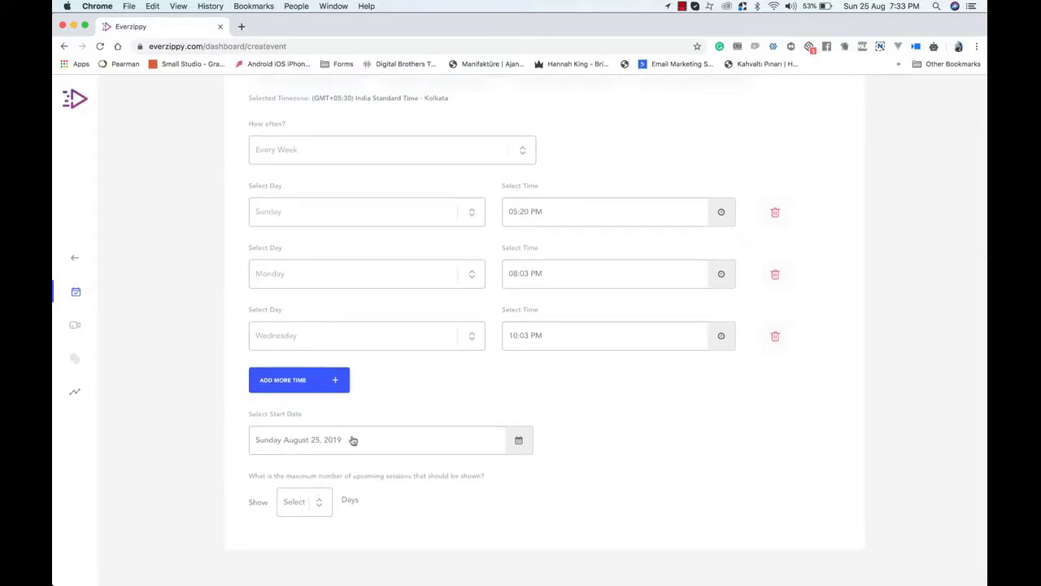
{"action": "scroll", "coordinate": [391, 432], "scroll_direction": "up", "scroll_amount": 2}
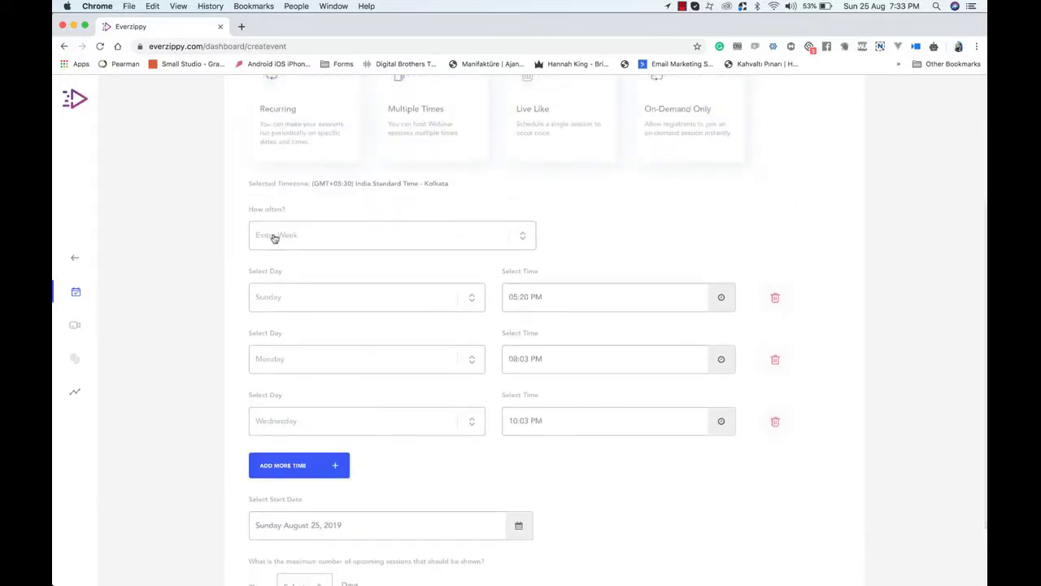
{"action": "scroll", "coordinate": [342, 267], "scroll_direction": "down", "scroll_amount": 2}
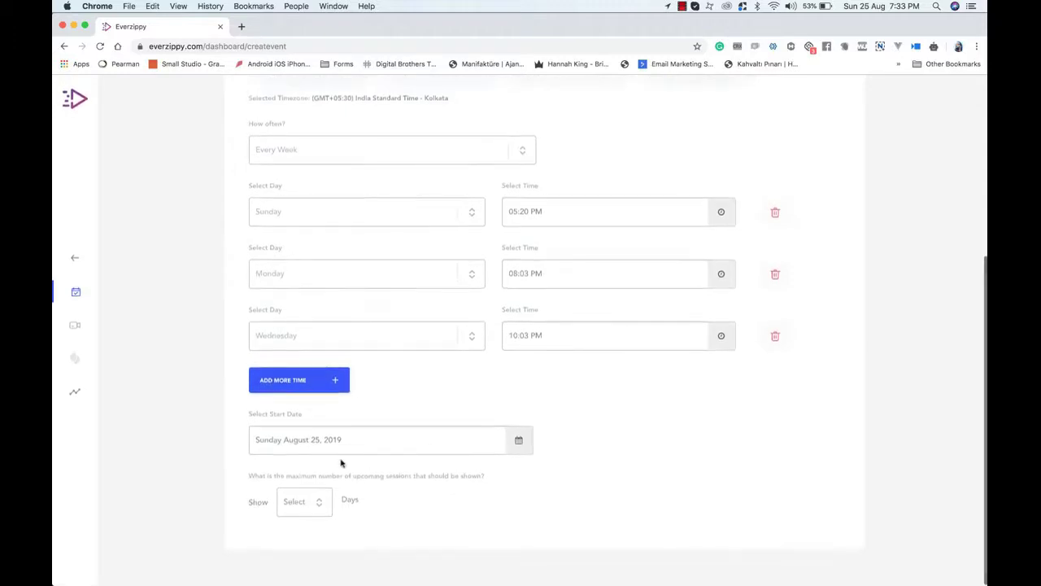
{"action": "left_click", "coordinate": [361, 444]}
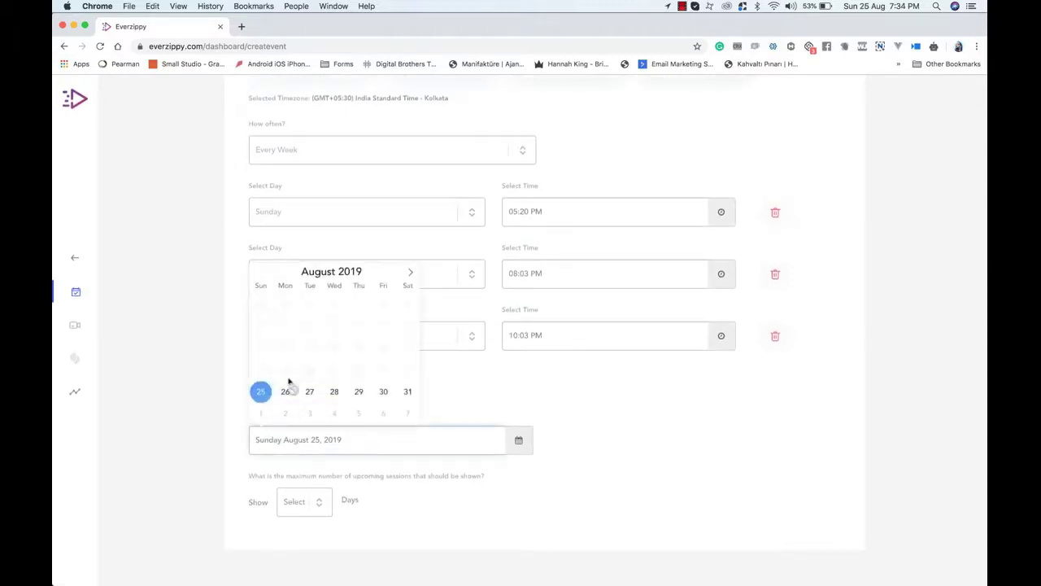
{"action": "left_click", "coordinate": [334, 392]}
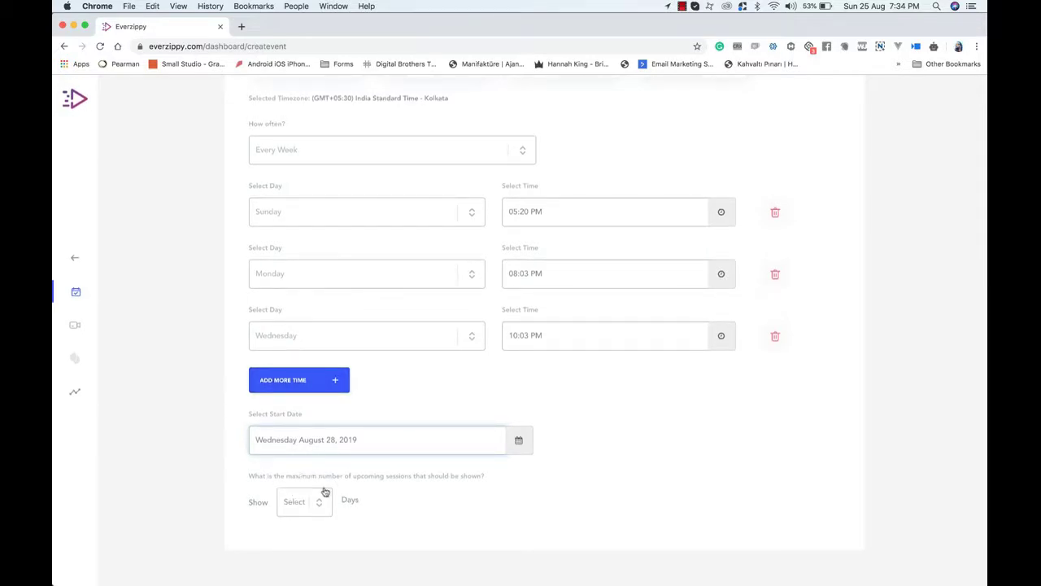
{"action": "left_click", "coordinate": [318, 503]}
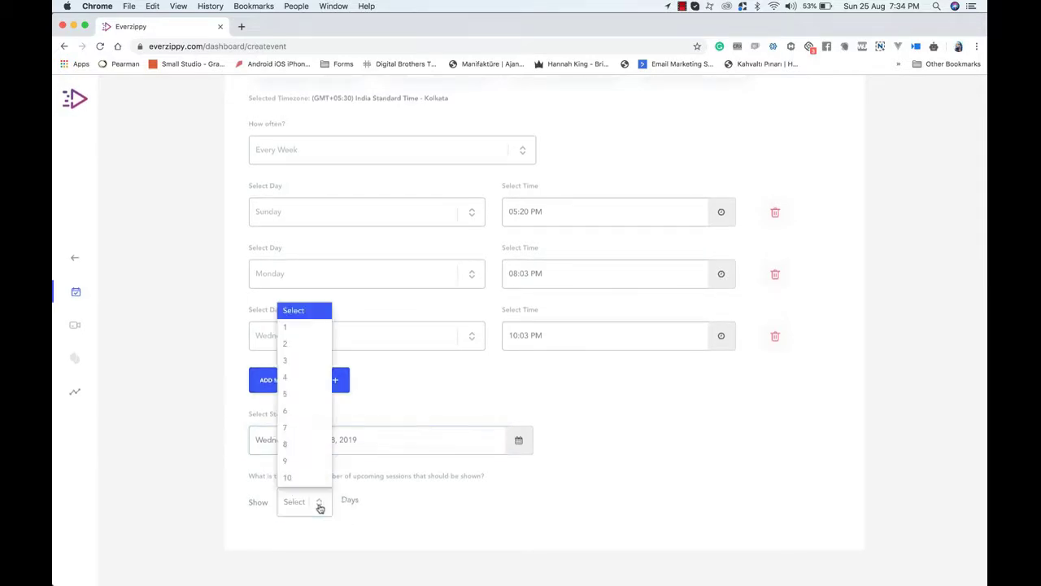
{"action": "left_click", "coordinate": [302, 397]}
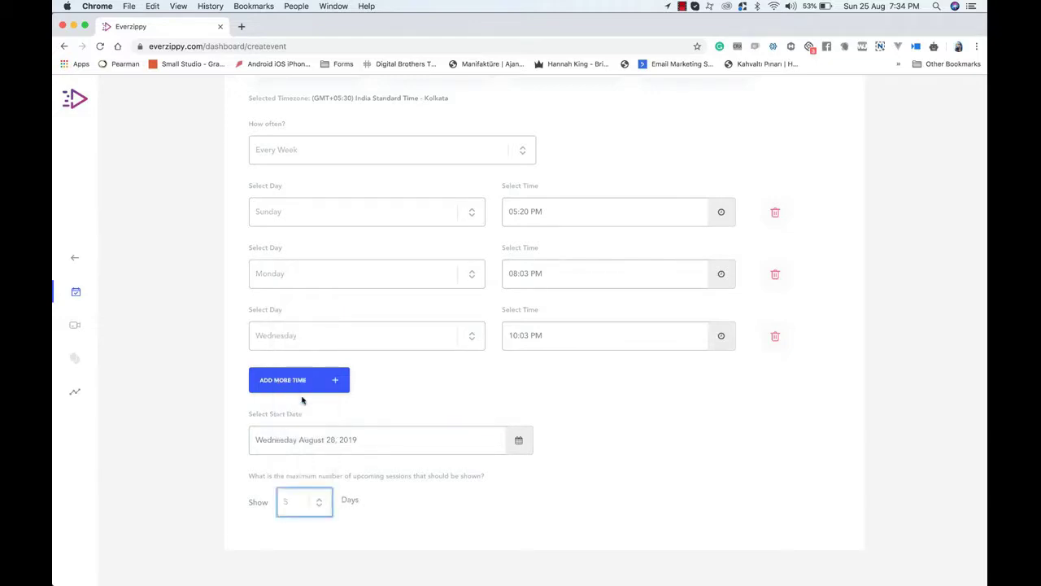
{"action": "left_click", "coordinate": [381, 420]}
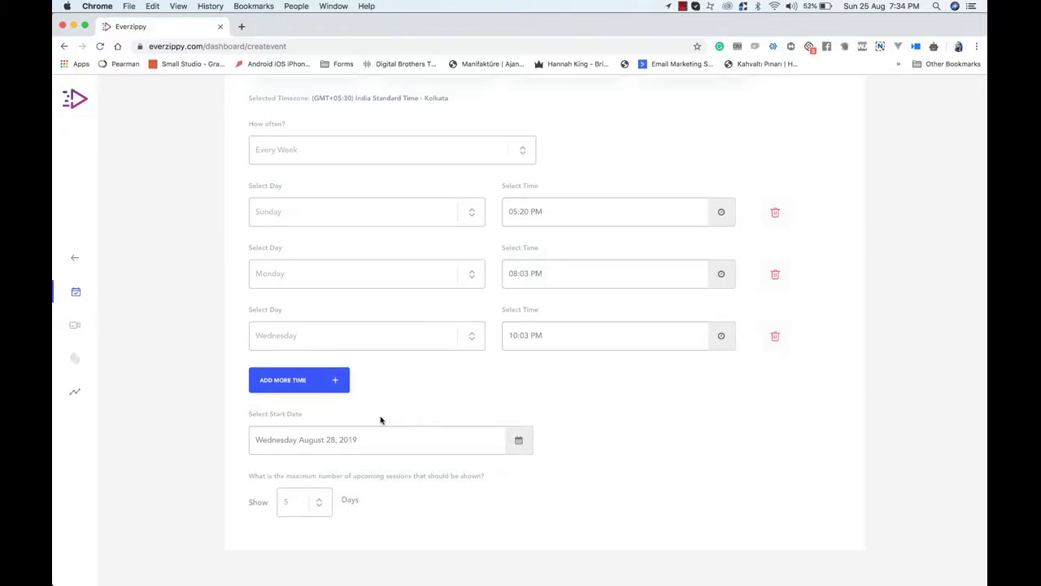
{"action": "scroll", "coordinate": [381, 419], "scroll_direction": "up", "scroll_amount": 5}
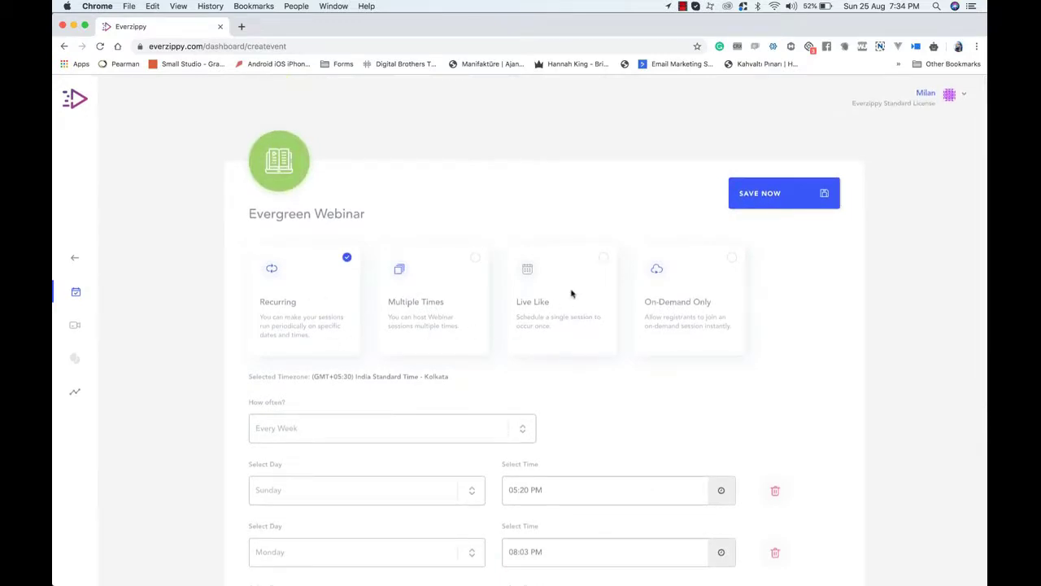
Step: Check Multiple Times with an August 25 start, then switch to a Live Like session at 05:20 PM
{"action": "left_click", "coordinate": [444, 279]}
{"action": "scroll", "coordinate": [445, 282], "scroll_direction": "down", "scroll_amount": 1}
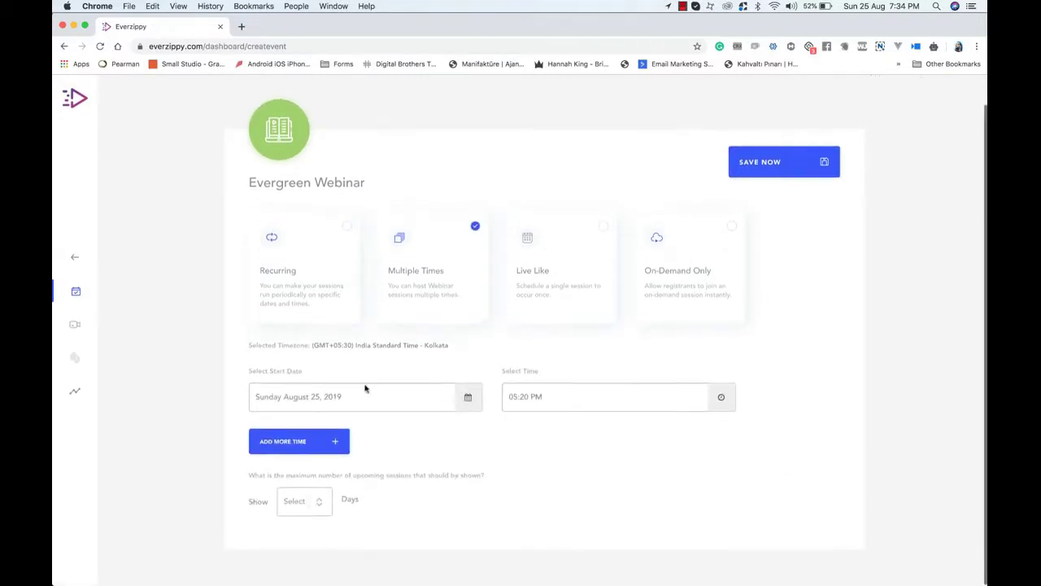
{"action": "left_click", "coordinate": [366, 399]}
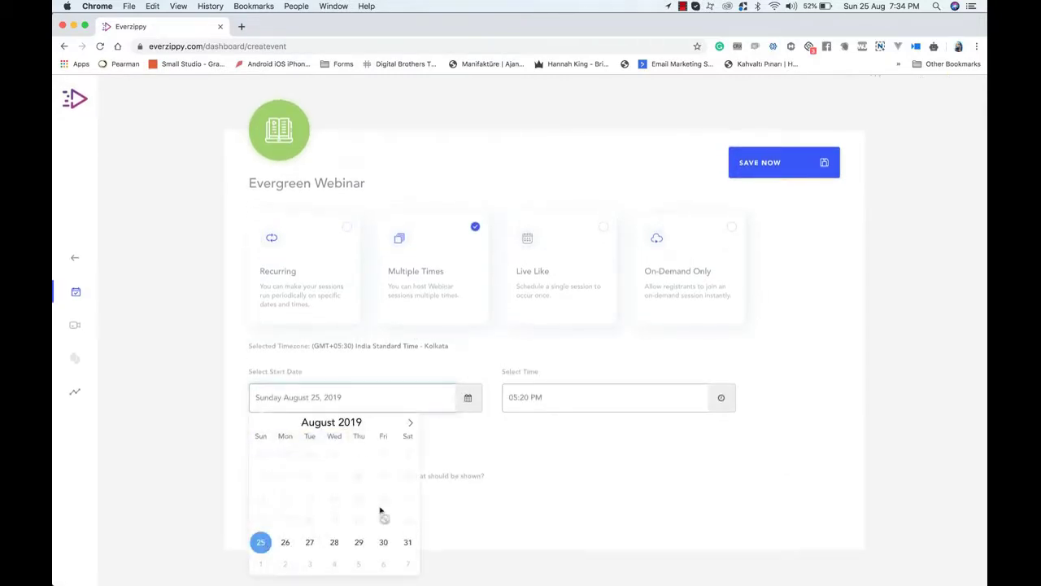
{"action": "left_click", "coordinate": [477, 349]}
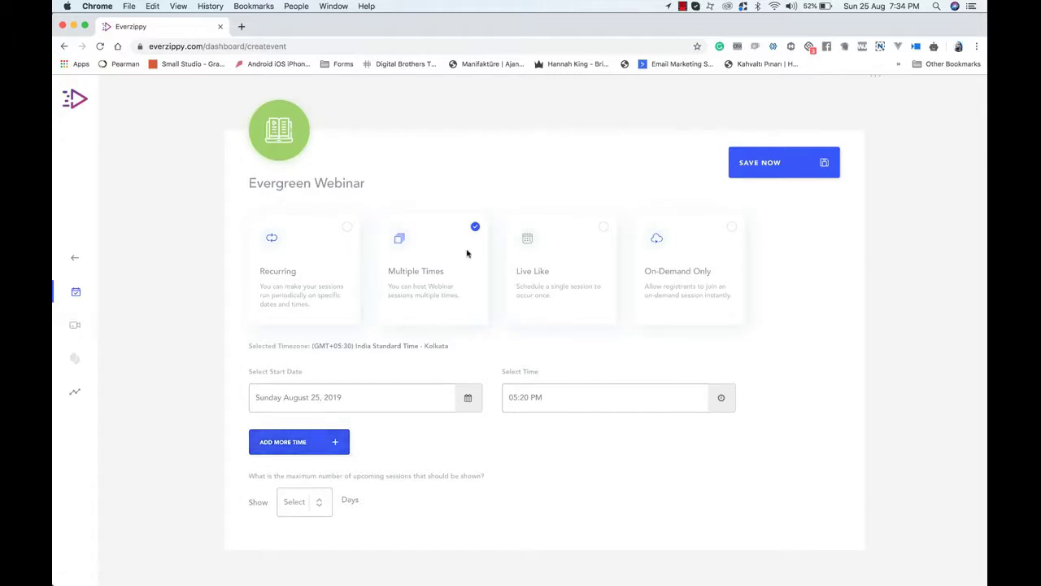
{"action": "left_click", "coordinate": [569, 239]}
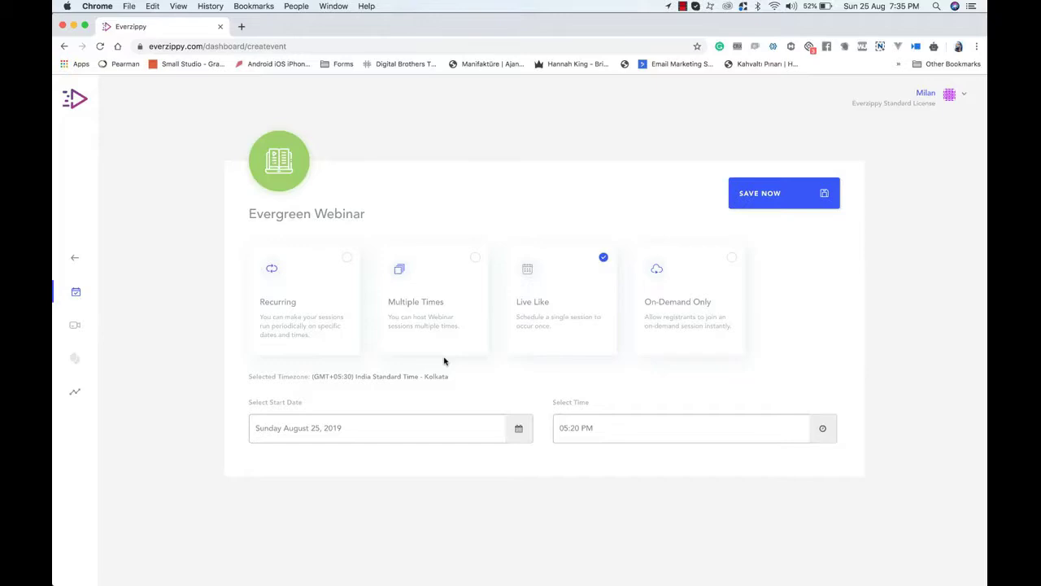
Step: Set the Live Like session to August 25 at 07:45 PM, then switch to On-Demand Only
{"action": "left_click", "coordinate": [453, 430]}
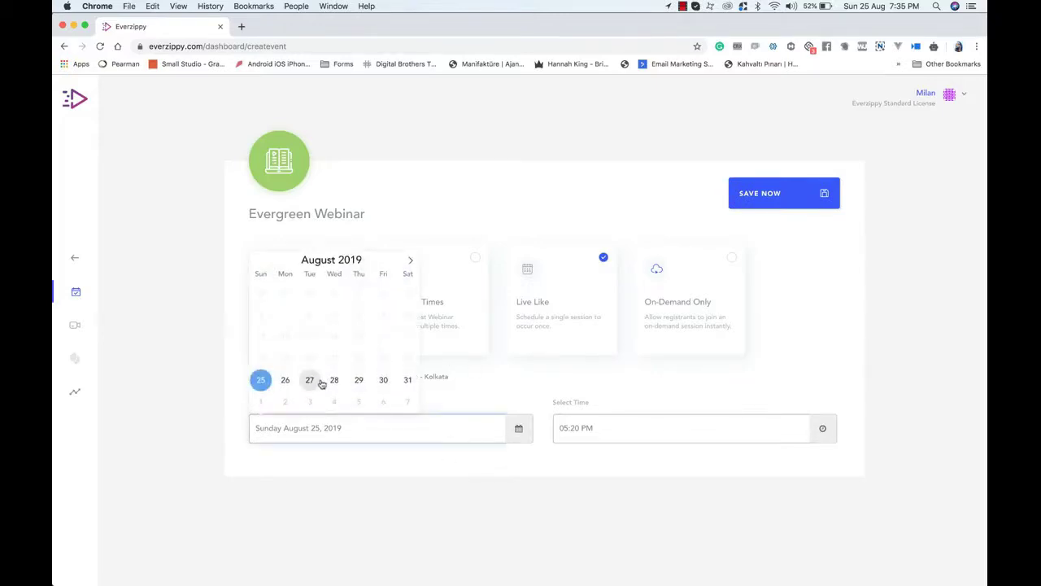
{"action": "left_click", "coordinate": [261, 381]}
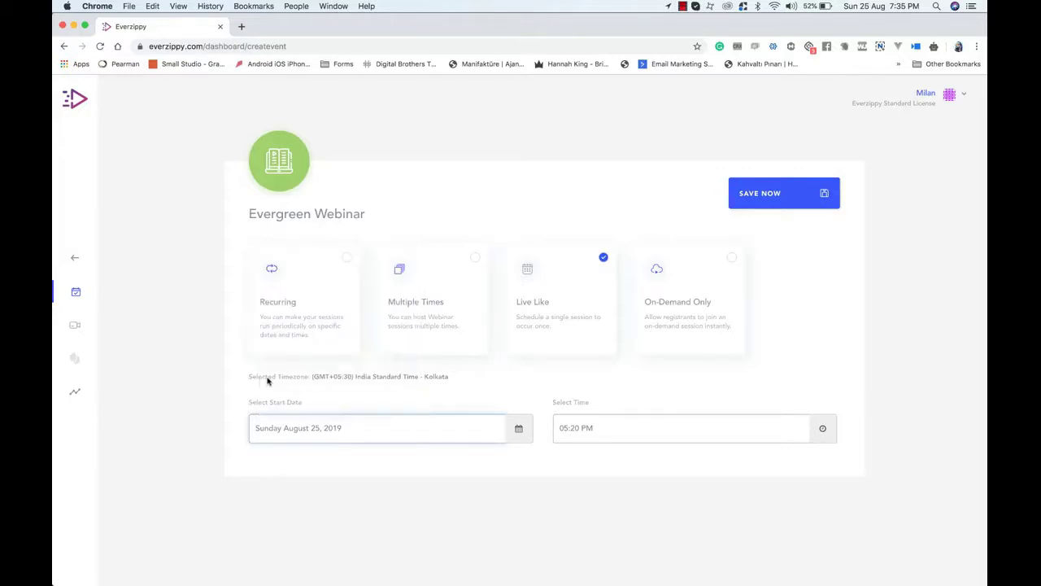
{"action": "left_click", "coordinate": [616, 424]}
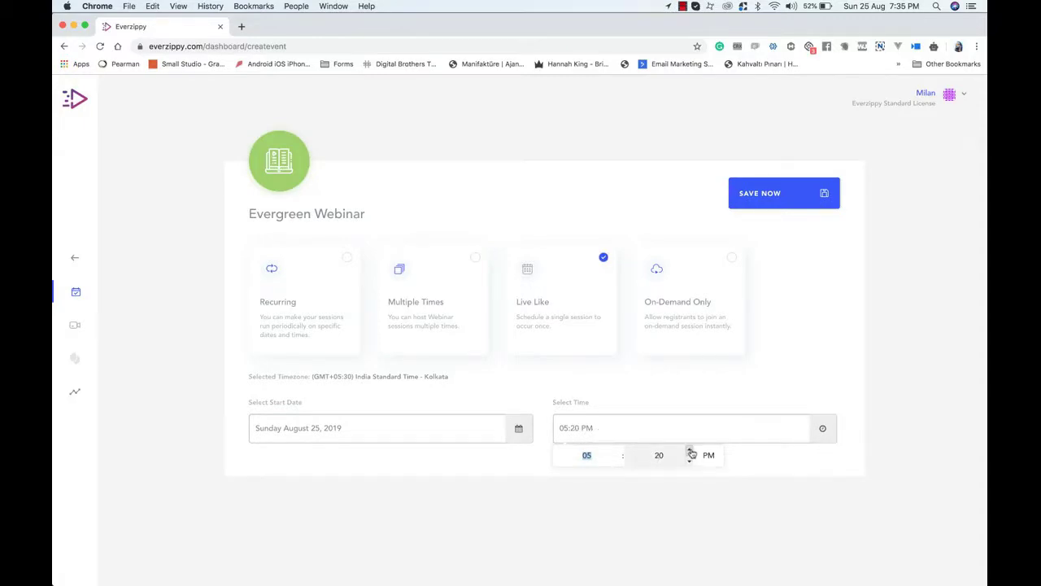
{"action": "left_click", "coordinate": [618, 450]}
{"action": "left_click", "coordinate": [618, 450]}
{"action": "left_click", "coordinate": [691, 449]}
{"action": "left_click", "coordinate": [696, 397]}
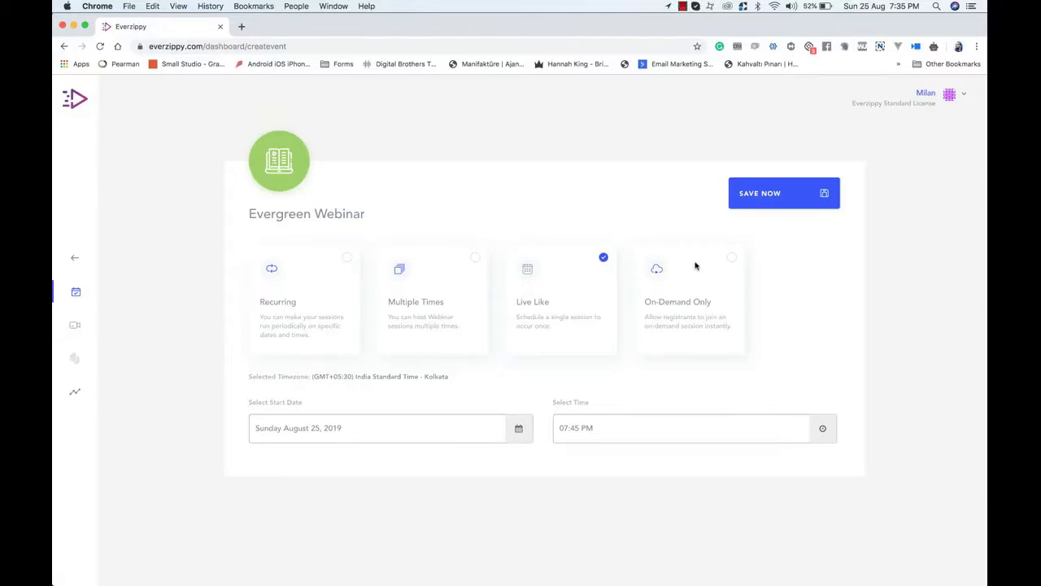
{"action": "left_click", "coordinate": [696, 266]}
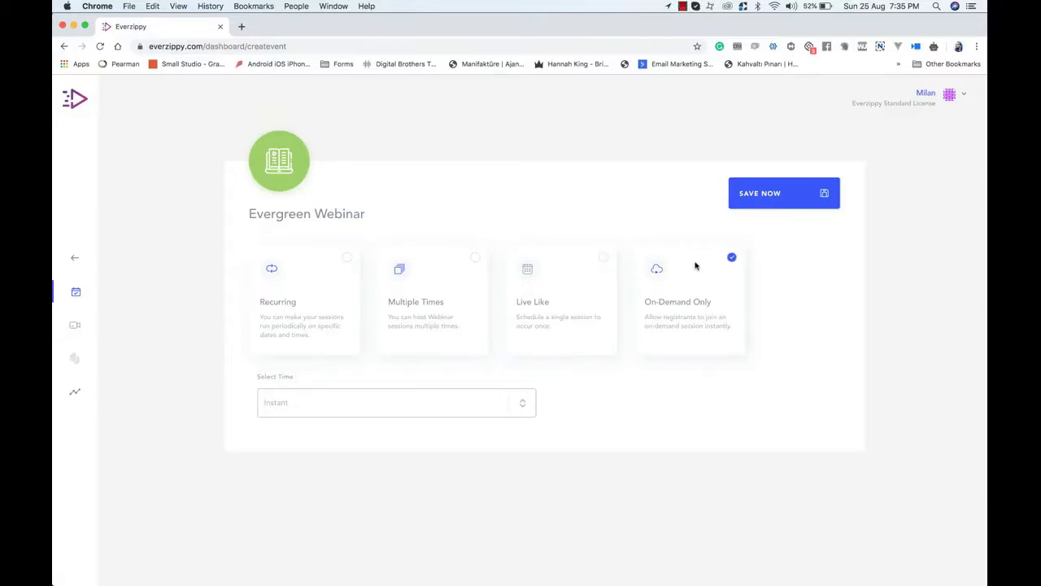
Step: Keep the on-demand start delay at Instant, then return to Live Like and save
{"action": "left_click", "coordinate": [497, 409]}
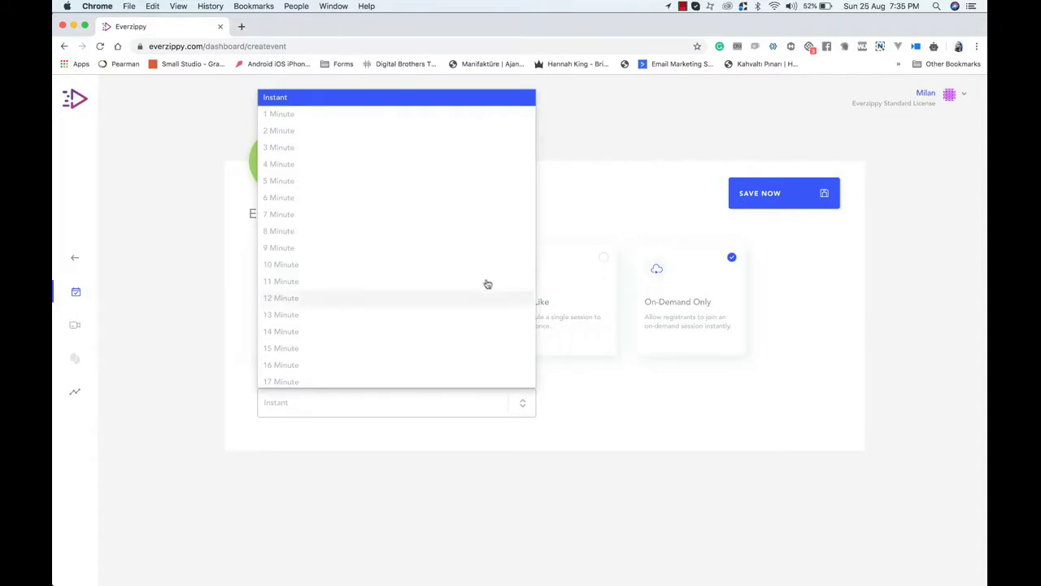
{"action": "left_click", "coordinate": [486, 188]}
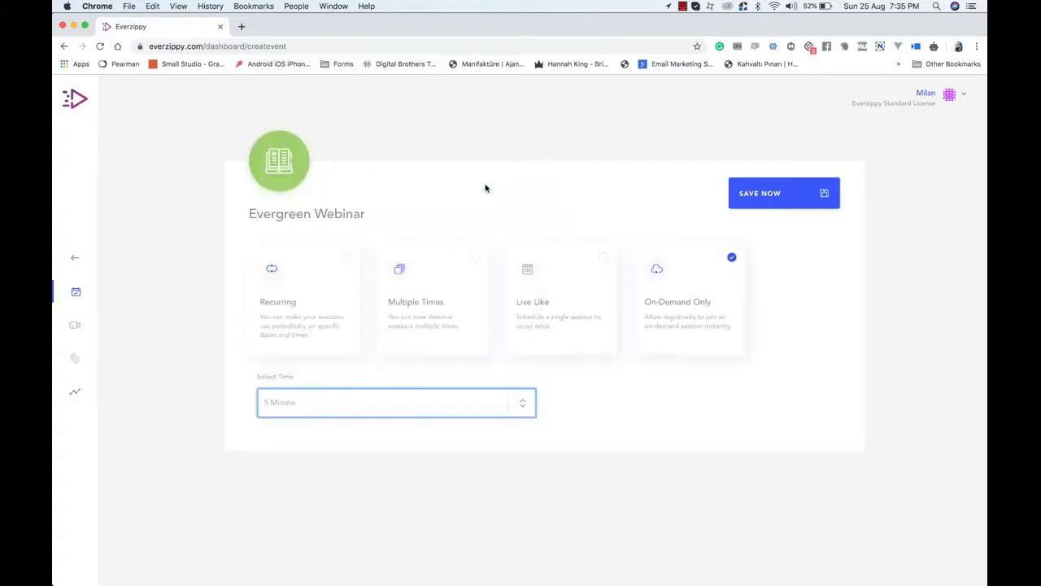
{"action": "left_click", "coordinate": [424, 409]}
{"action": "left_click", "coordinate": [440, 98]}
{"action": "left_click", "coordinate": [608, 273]}
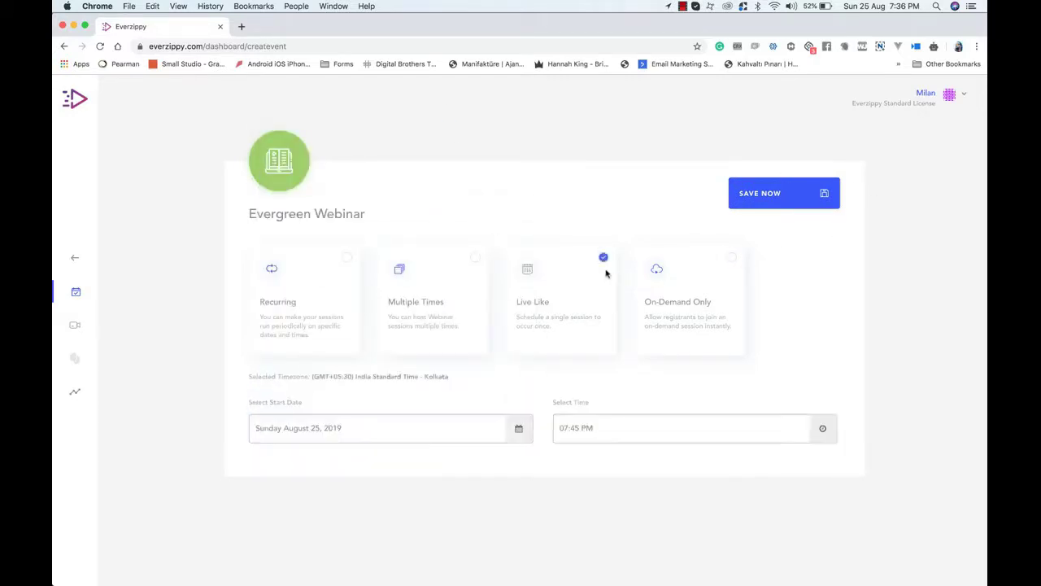
{"action": "left_click", "coordinate": [789, 187]}
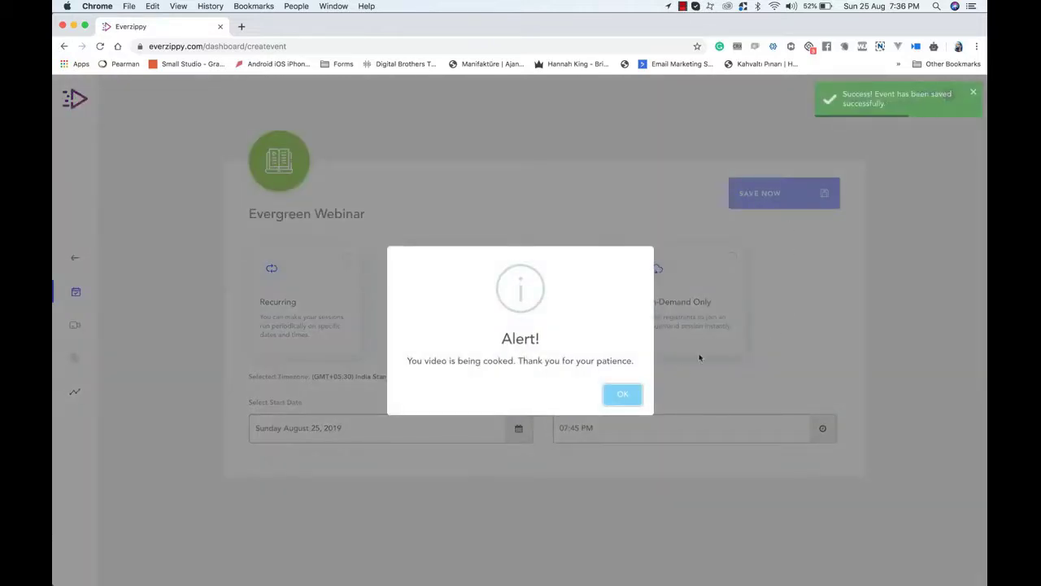
Step: Dismiss the video processing alert and view the public registration page in a new tab
{"action": "left_click", "coordinate": [623, 394]}
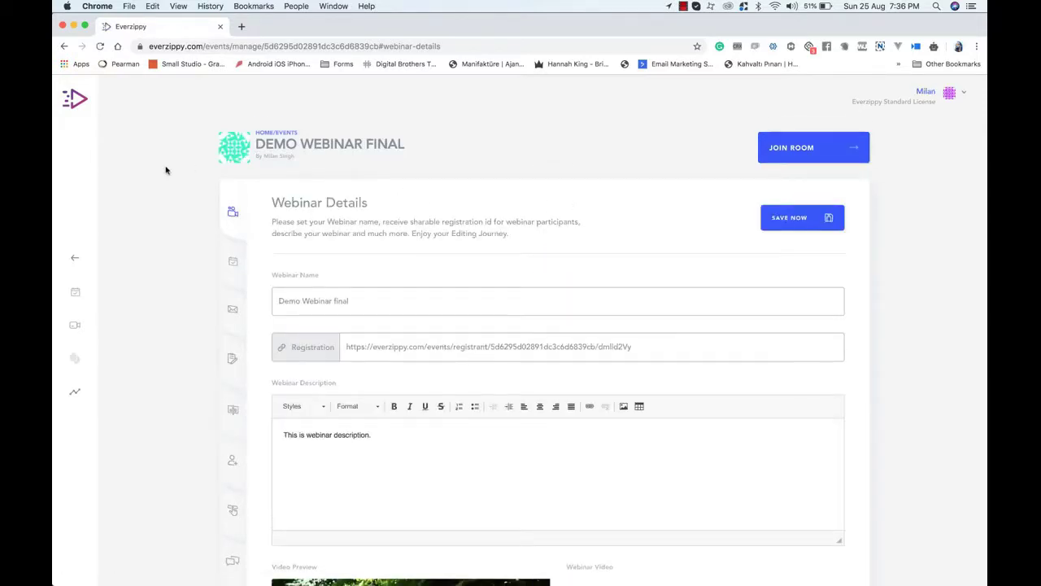
{"action": "scroll", "coordinate": [166, 170], "scroll_direction": "down", "scroll_amount": 4}
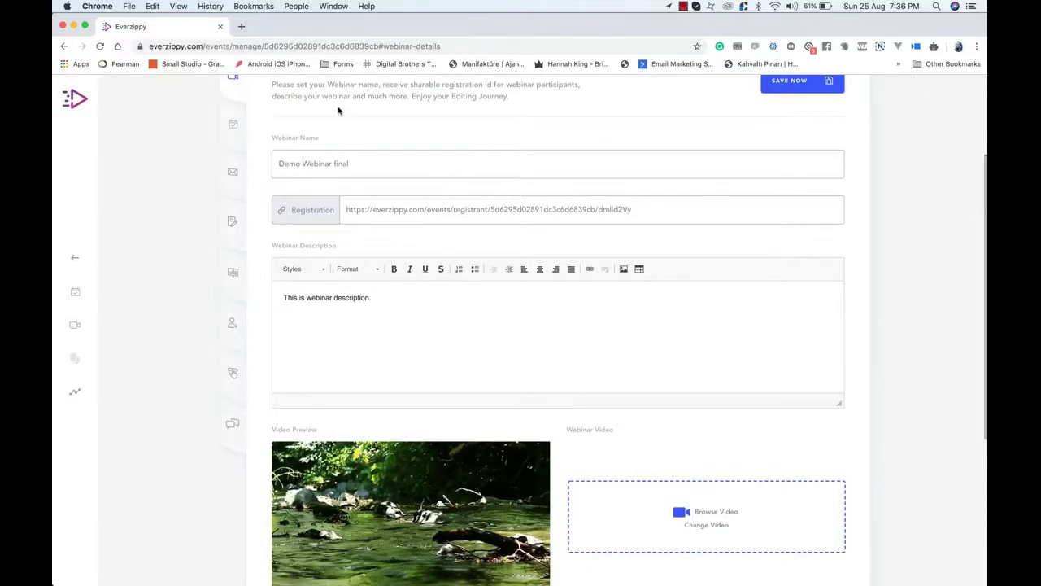
{"action": "left_click", "coordinate": [314, 211]}
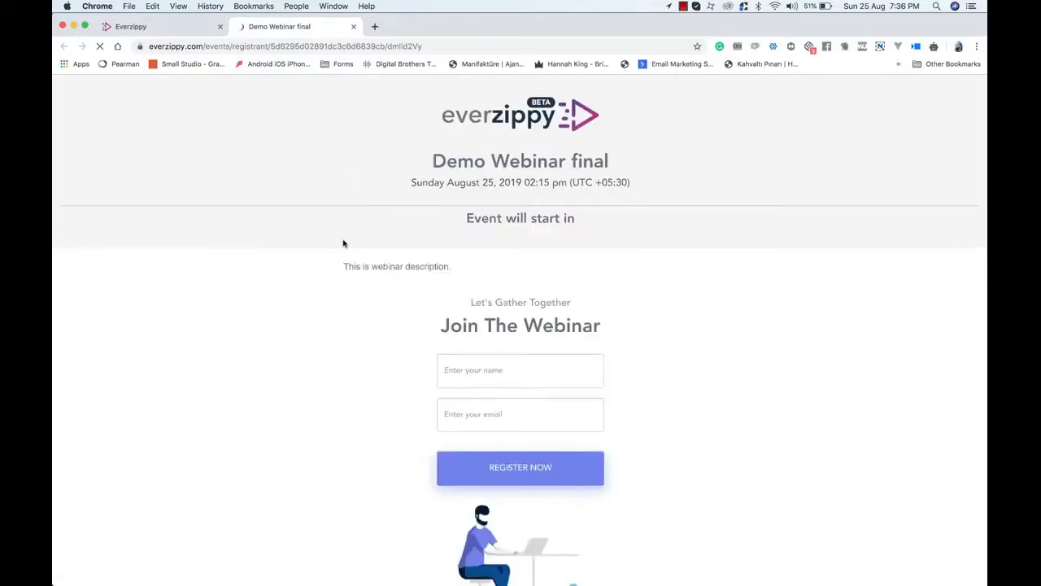
{"action": "scroll", "coordinate": [344, 243], "scroll_direction": "down", "scroll_amount": 3}
{"action": "scroll", "coordinate": [343, 243], "scroll_direction": "up", "scroll_amount": 2}
{"action": "scroll", "coordinate": [344, 243], "scroll_direction": "down", "scroll_amount": 5}
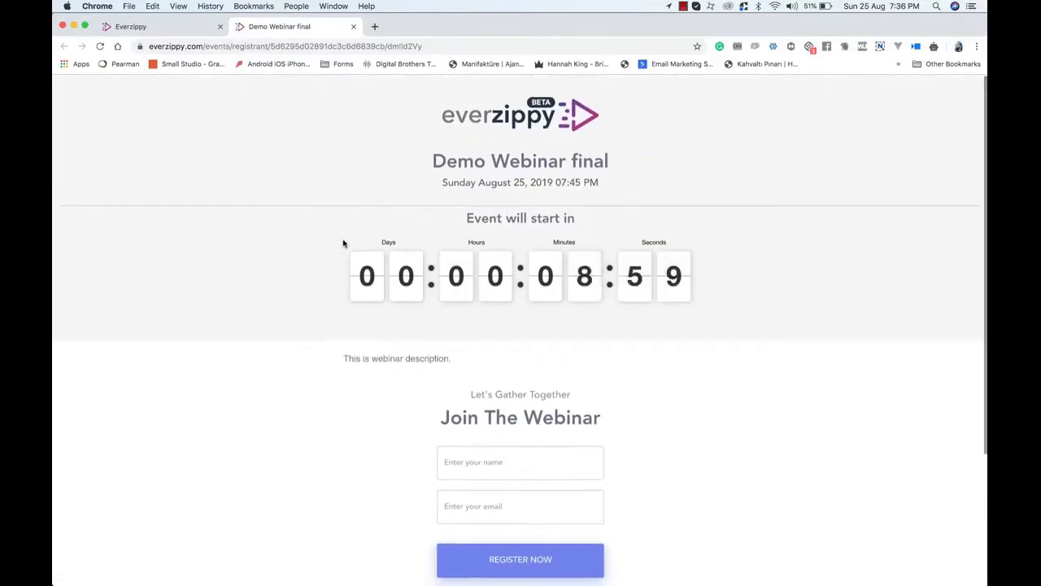
{"action": "scroll", "coordinate": [343, 243], "scroll_direction": "up", "scroll_amount": 5}
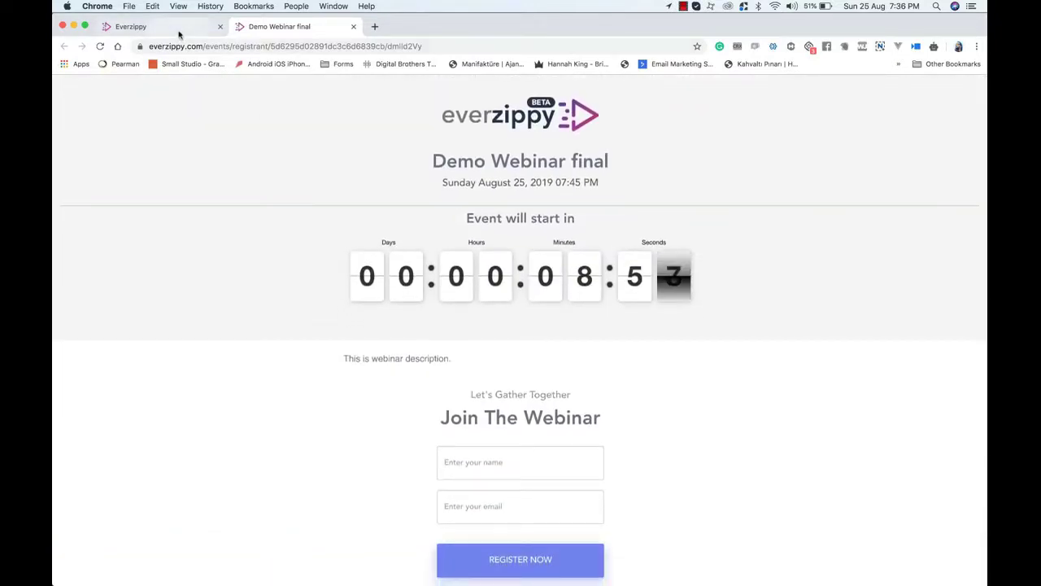
{"action": "left_click", "coordinate": [177, 28]}
Step: Pause the video preview, leave post-webinar redirect off, and show the Webinar Type settings
{"action": "scroll", "coordinate": [344, 160], "scroll_direction": "down", "scroll_amount": 1}
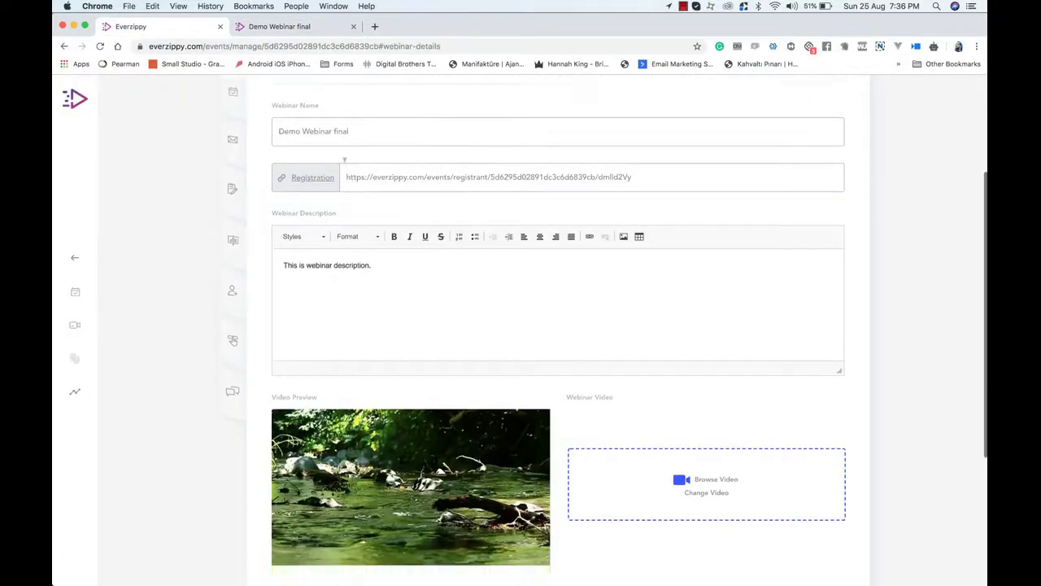
{"action": "scroll", "coordinate": [407, 269], "scroll_direction": "down", "scroll_amount": 5}
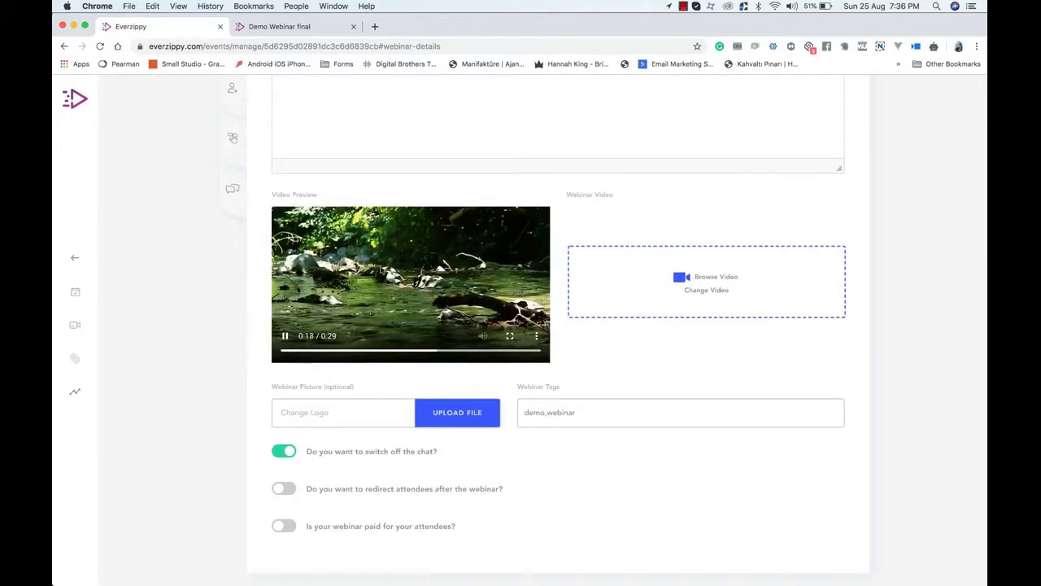
{"action": "left_click", "coordinate": [417, 302]}
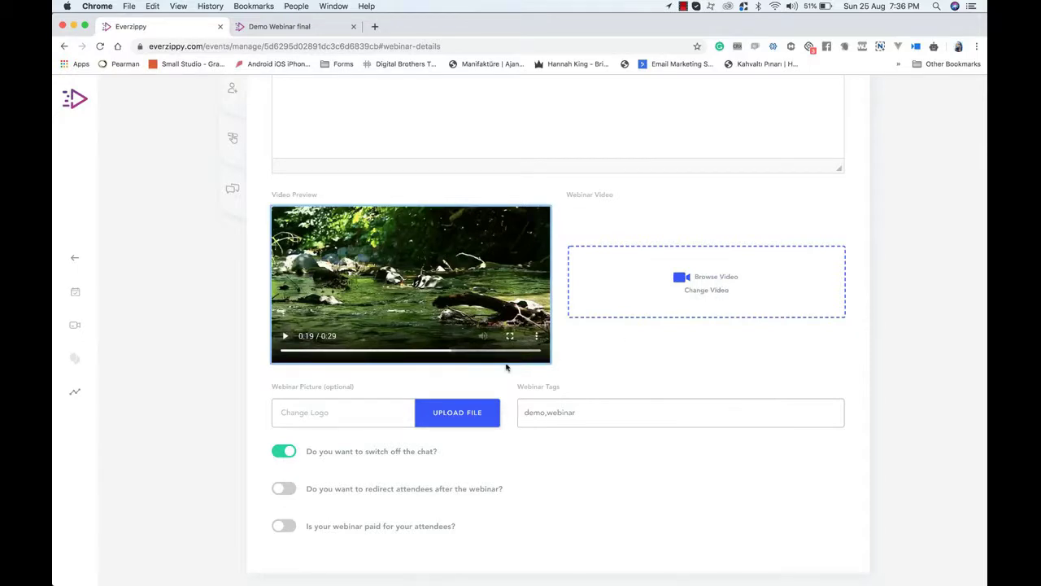
{"action": "scroll", "coordinate": [507, 365], "scroll_direction": "down", "scroll_amount": 1}
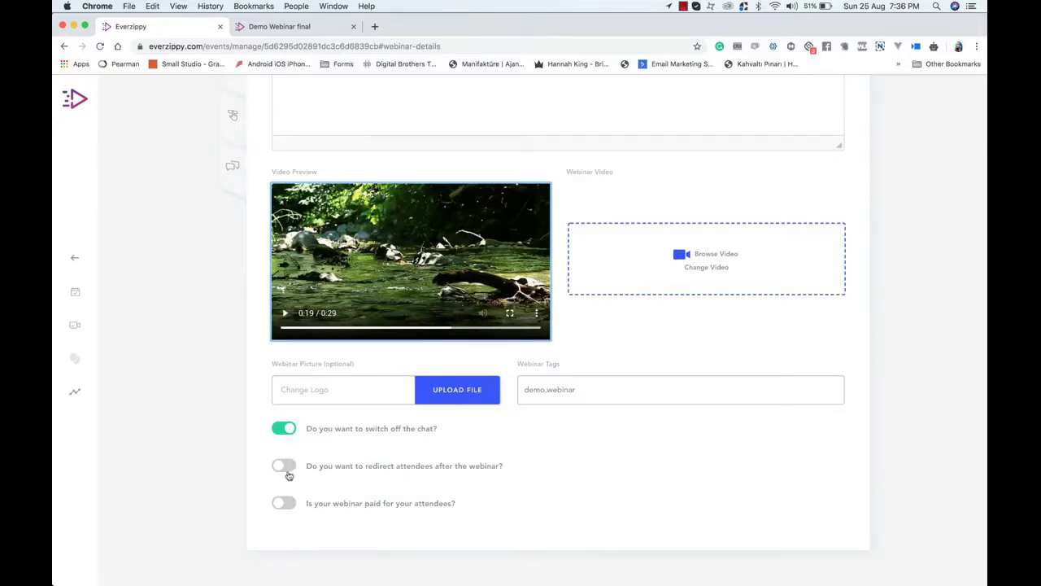
{"action": "left_click", "coordinate": [284, 467]}
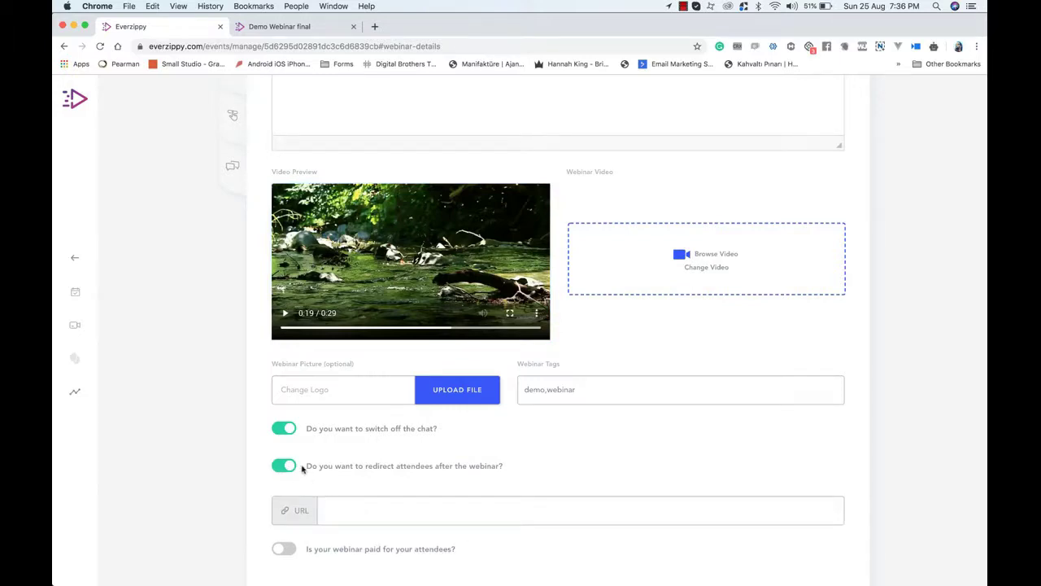
{"action": "left_click", "coordinate": [299, 469]}
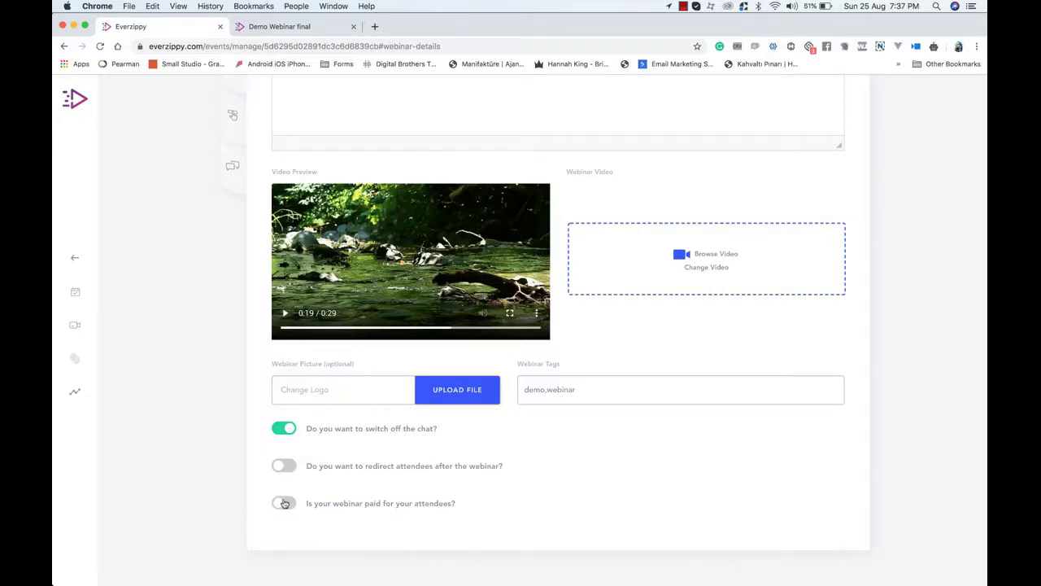
{"action": "scroll", "coordinate": [284, 503], "scroll_direction": "up", "scroll_amount": 5}
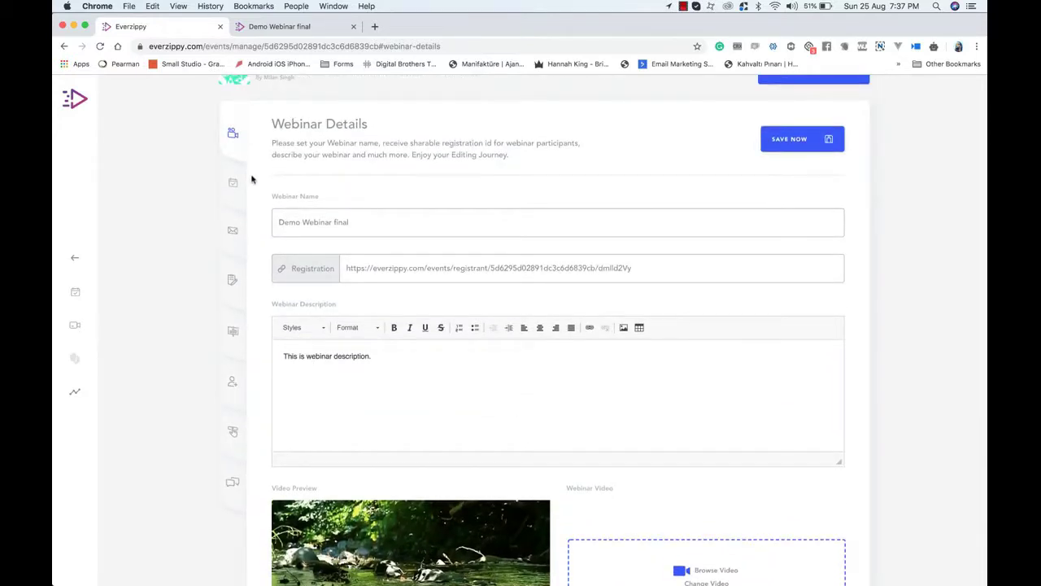
{"action": "left_click", "coordinate": [233, 212]}
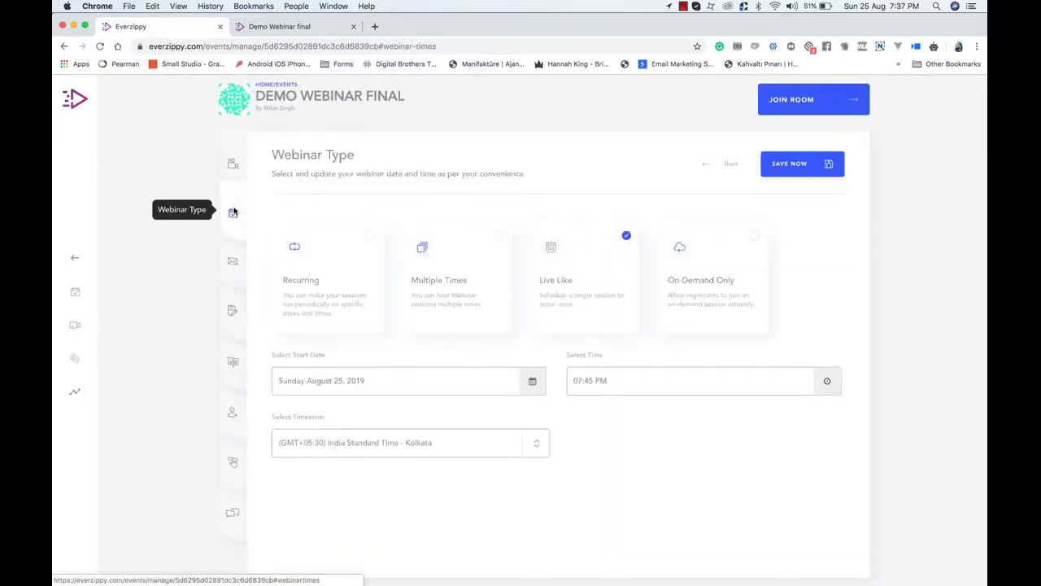
Step: Show the Email Funnel page with its five automatic reminder emails
{"action": "scroll", "coordinate": [206, 253], "scroll_direction": "down", "scroll_amount": 1}
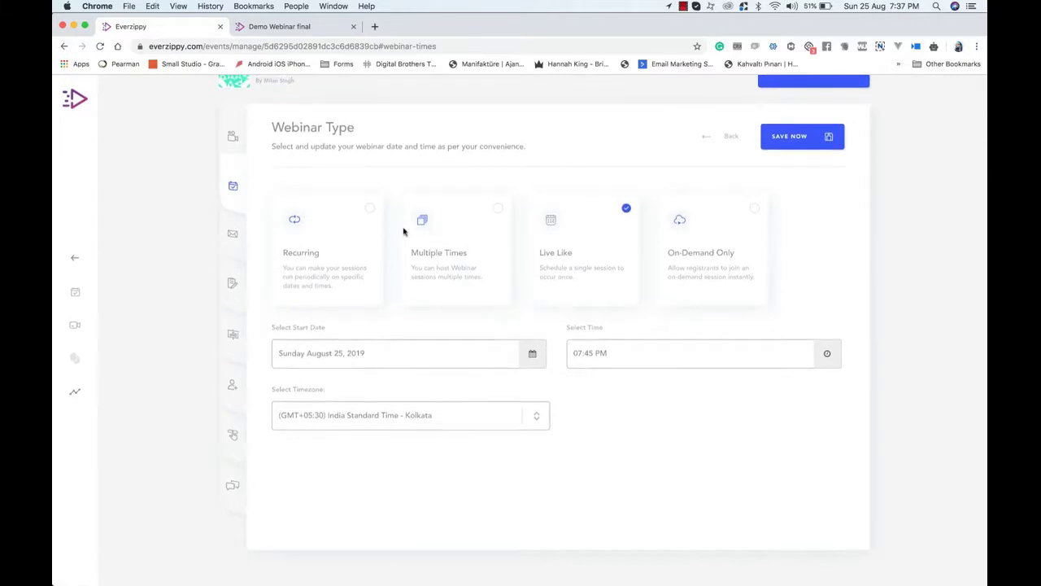
{"action": "left_click", "coordinate": [240, 244]}
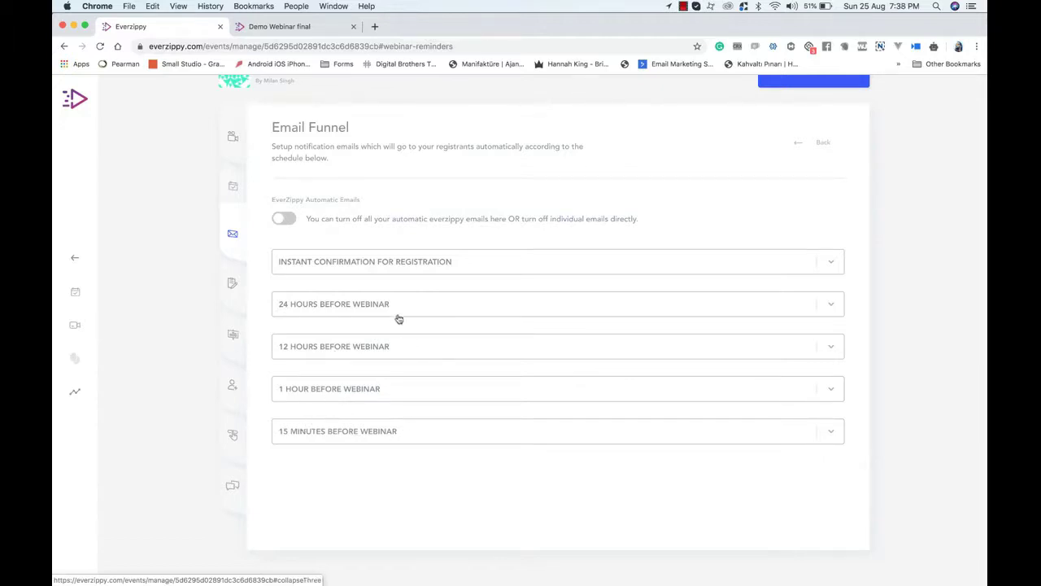
Step: Leave automatic emails off and expand the instant confirmation email to read its Congratulations template
{"action": "left_click", "coordinate": [372, 271]}
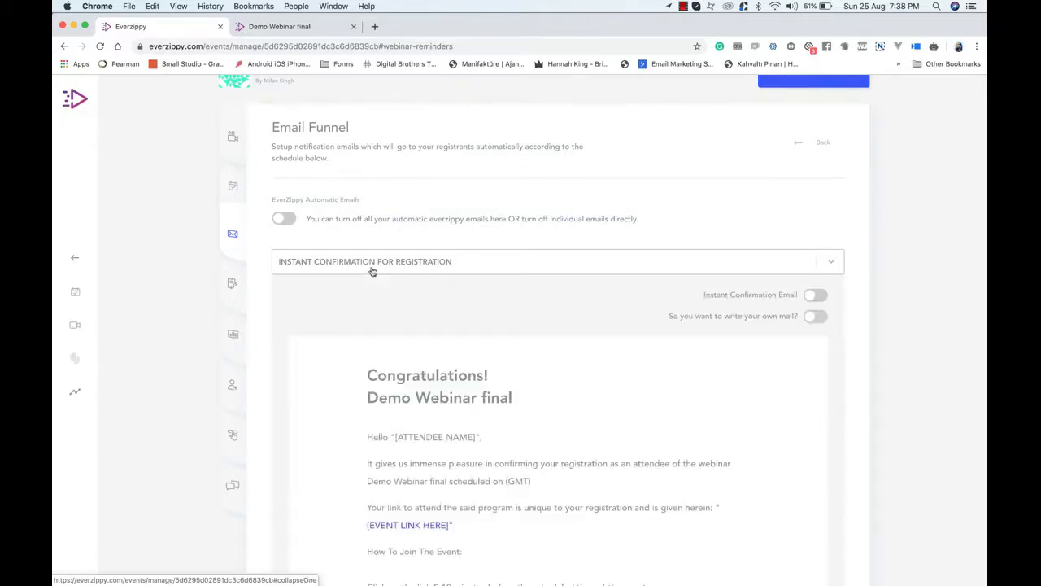
{"action": "left_click", "coordinate": [372, 271]}
{"action": "left_click", "coordinate": [287, 220]}
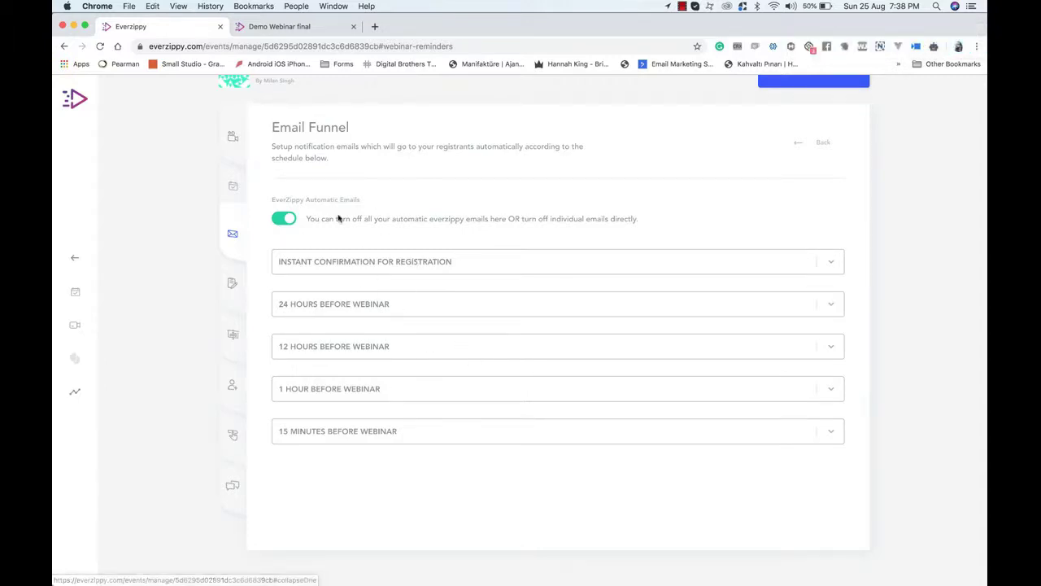
{"action": "left_click", "coordinate": [285, 218]}
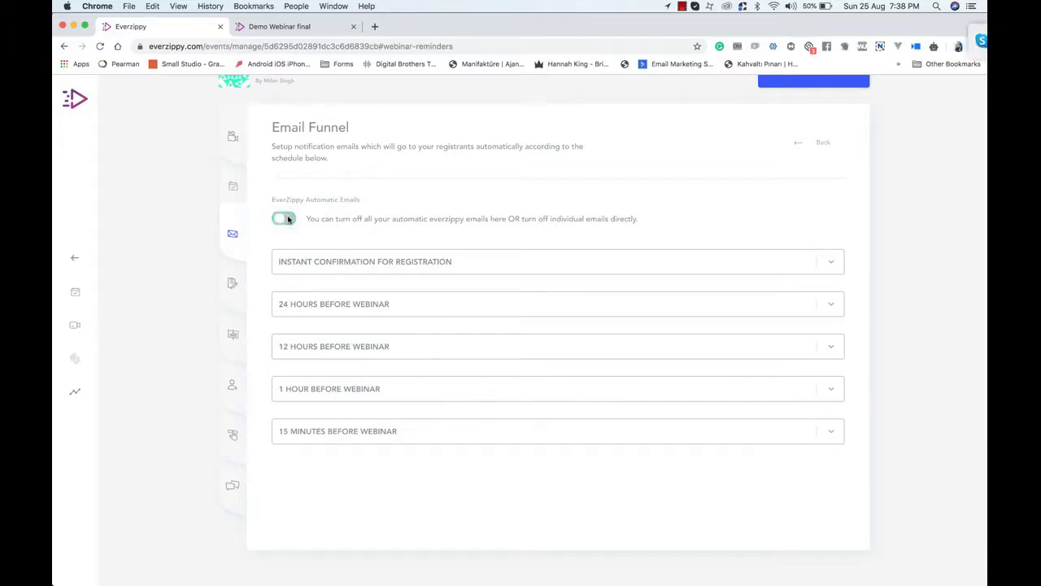
{"action": "left_click", "coordinate": [475, 263]}
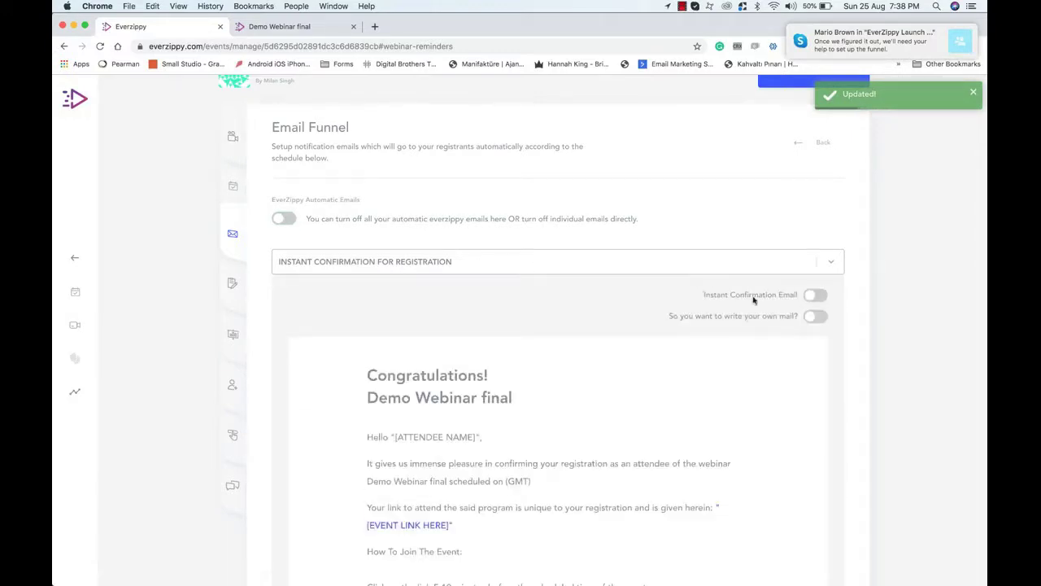
{"action": "scroll", "coordinate": [692, 321], "scroll_direction": "down", "scroll_amount": 5}
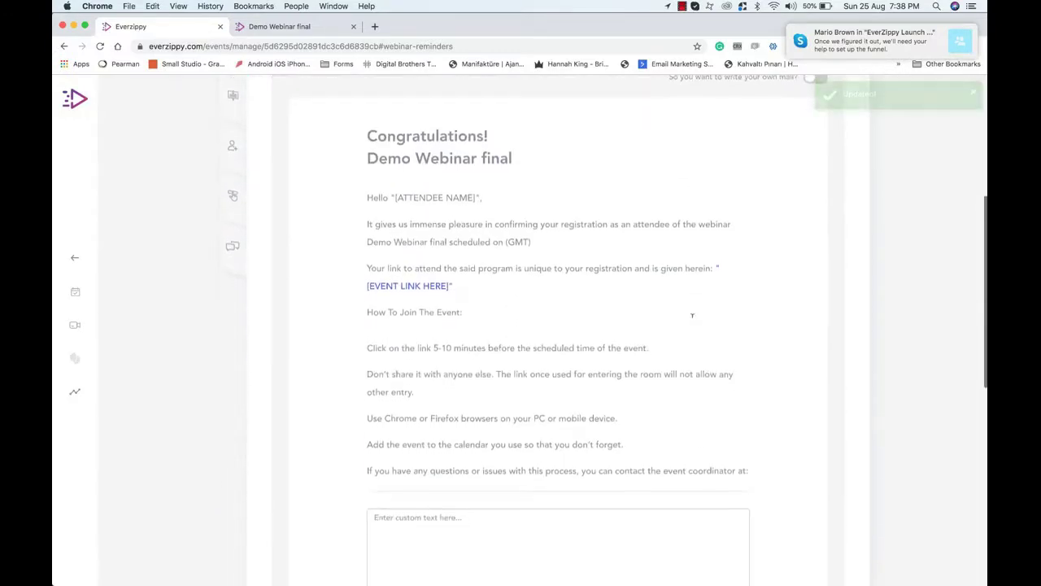
{"action": "scroll", "coordinate": [692, 321], "scroll_direction": "down", "scroll_amount": 3}
{"action": "scroll", "coordinate": [692, 321], "scroll_direction": "up", "scroll_amount": 5}
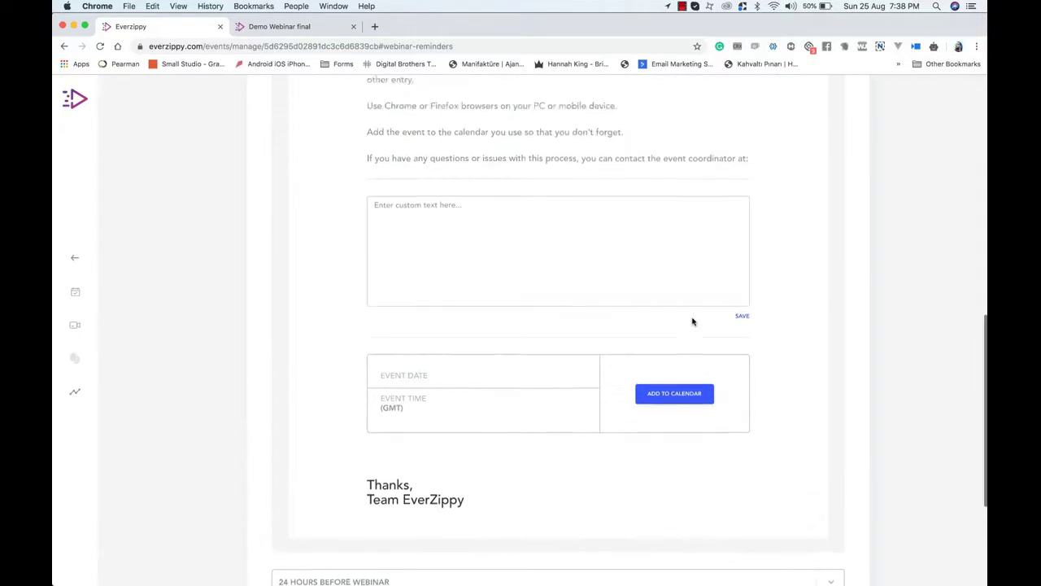
{"action": "scroll", "coordinate": [692, 321], "scroll_direction": "up", "scroll_amount": 2}
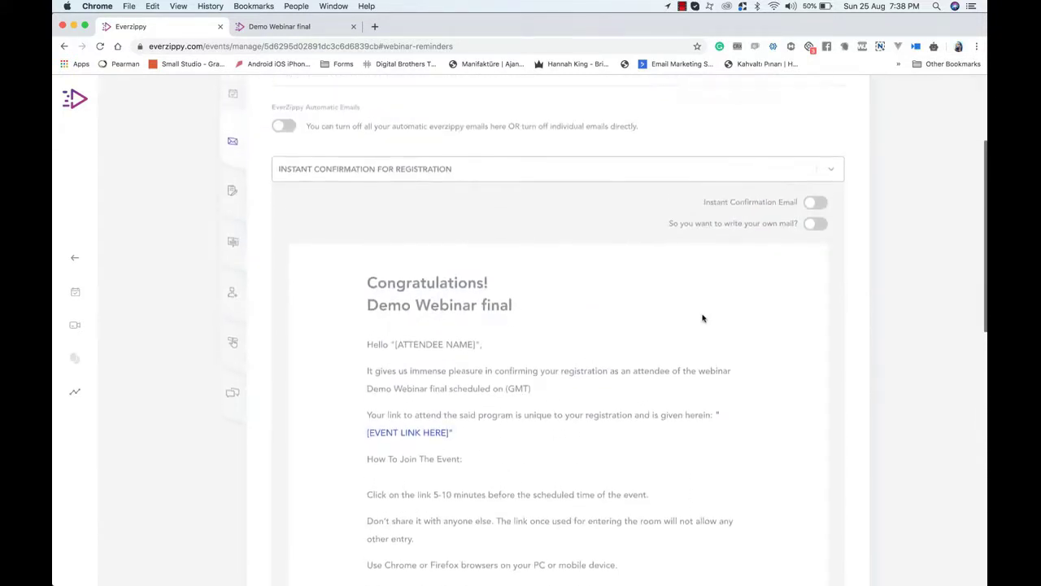
Step: Try a custom confirmation email, then revert to the default template and collapse the section
{"action": "left_click", "coordinate": [816, 224]}
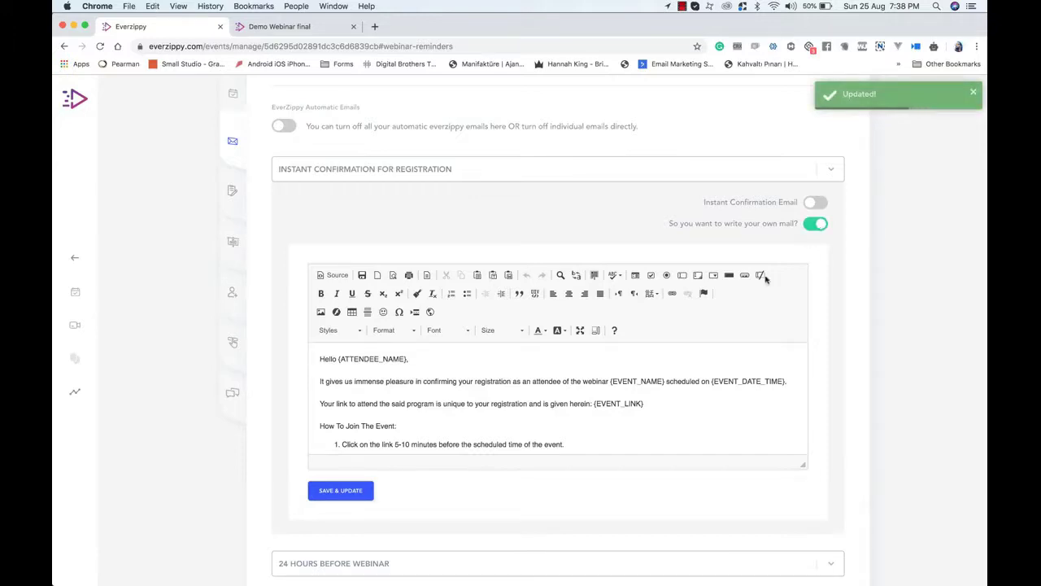
{"action": "scroll", "coordinate": [516, 363], "scroll_direction": "down", "scroll_amount": 1}
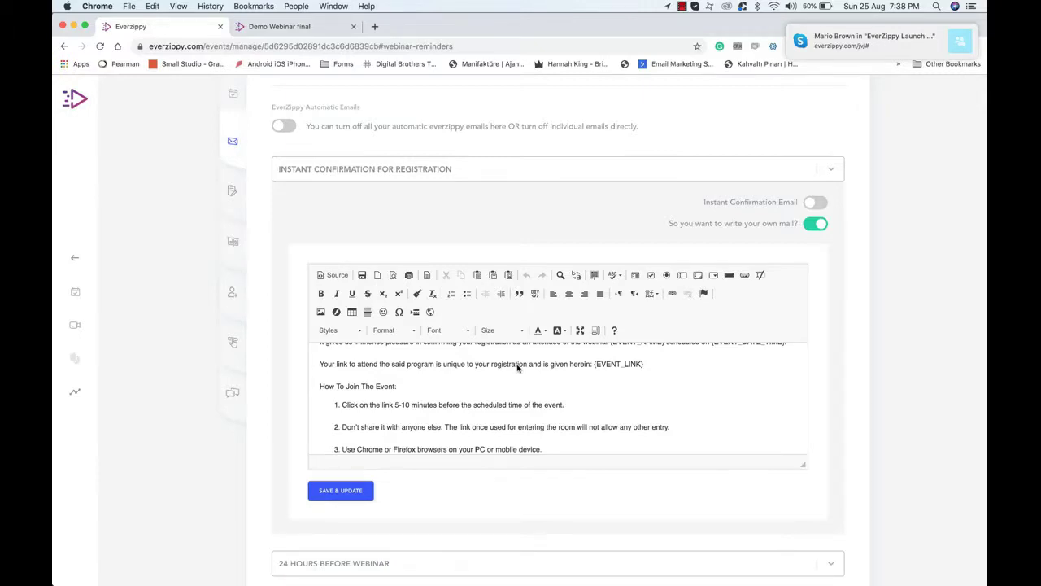
{"action": "scroll", "coordinate": [516, 366], "scroll_direction": "down", "scroll_amount": 2}
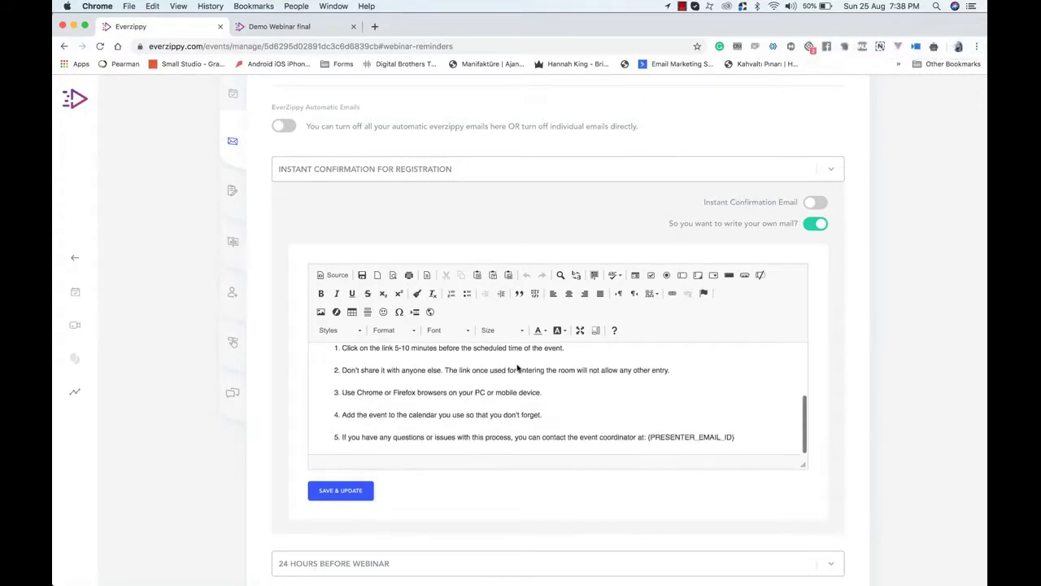
{"action": "scroll", "coordinate": [517, 366], "scroll_direction": "up", "scroll_amount": 3}
{"action": "left_click", "coordinate": [343, 363]}
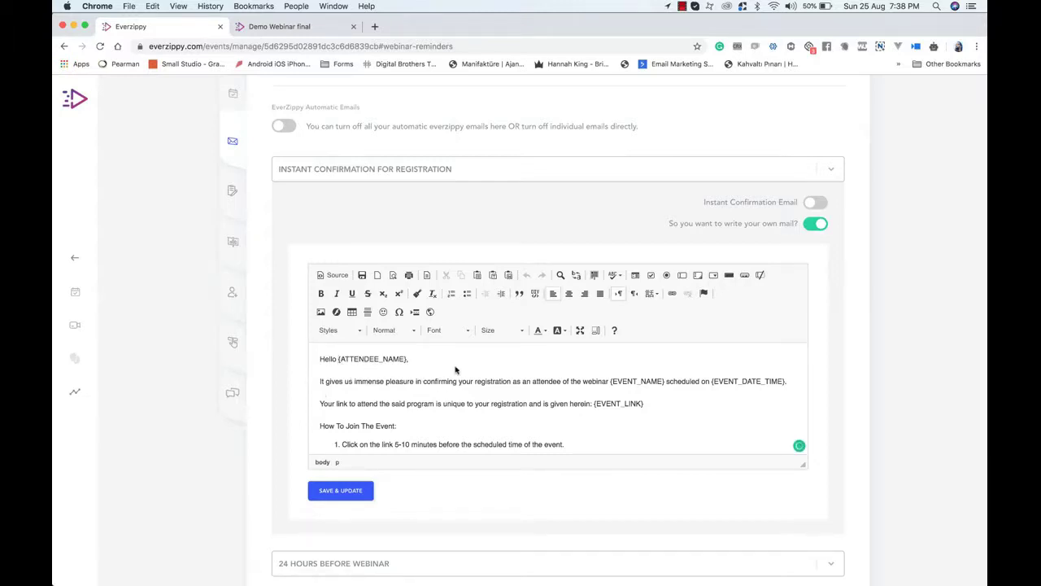
{"action": "scroll", "coordinate": [456, 370], "scroll_direction": "down", "scroll_amount": 5}
{"action": "scroll", "coordinate": [539, 271], "scroll_direction": "up", "scroll_amount": 3}
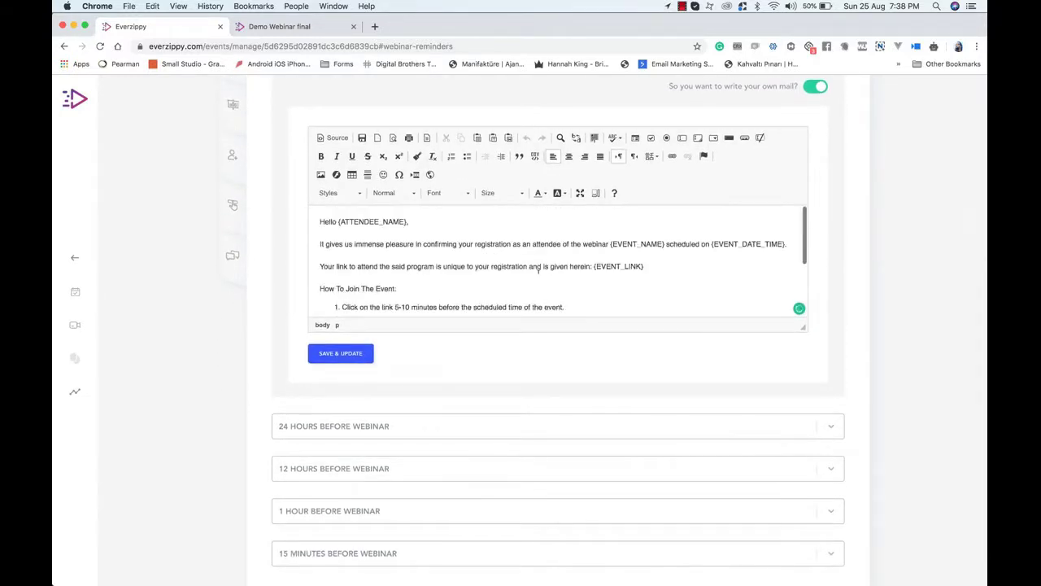
{"action": "scroll", "coordinate": [539, 271], "scroll_direction": "up", "scroll_amount": 3}
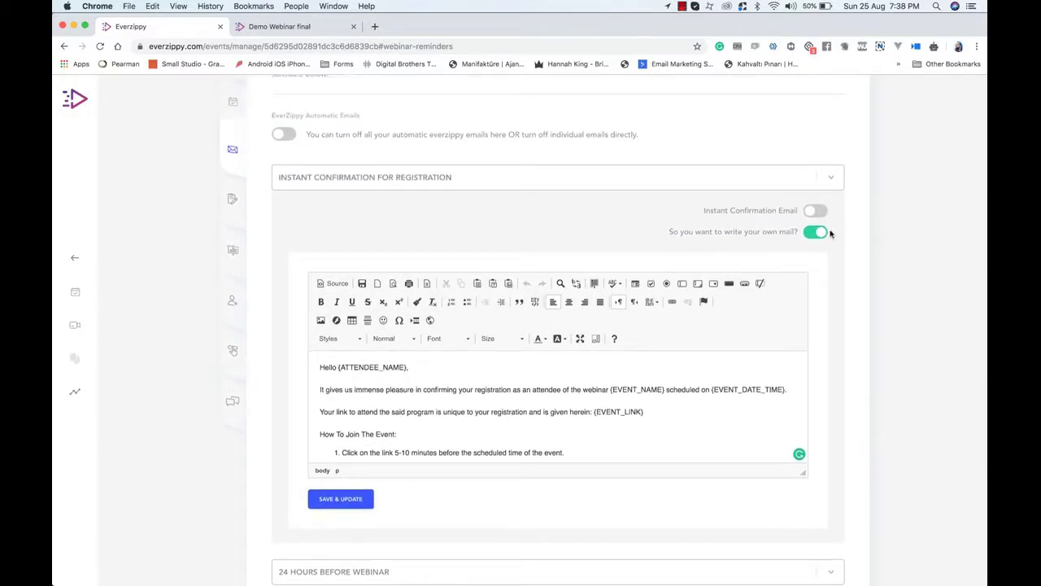
{"action": "left_click", "coordinate": [821, 233]}
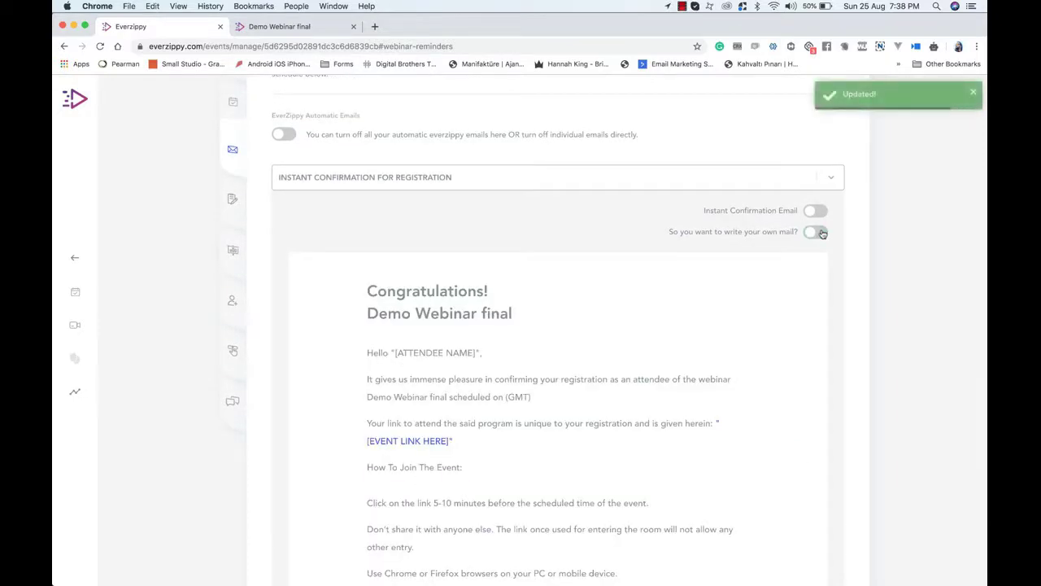
{"action": "left_click", "coordinate": [710, 189]}
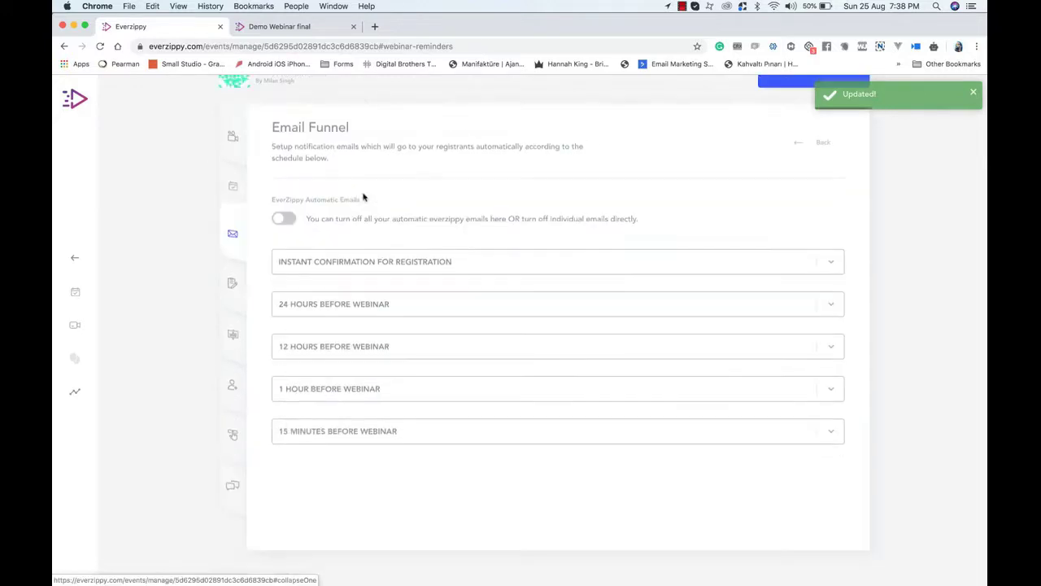
Step: Open the Webinar Registrations form and compare it with the public registration page
{"action": "left_click", "coordinate": [234, 282]}
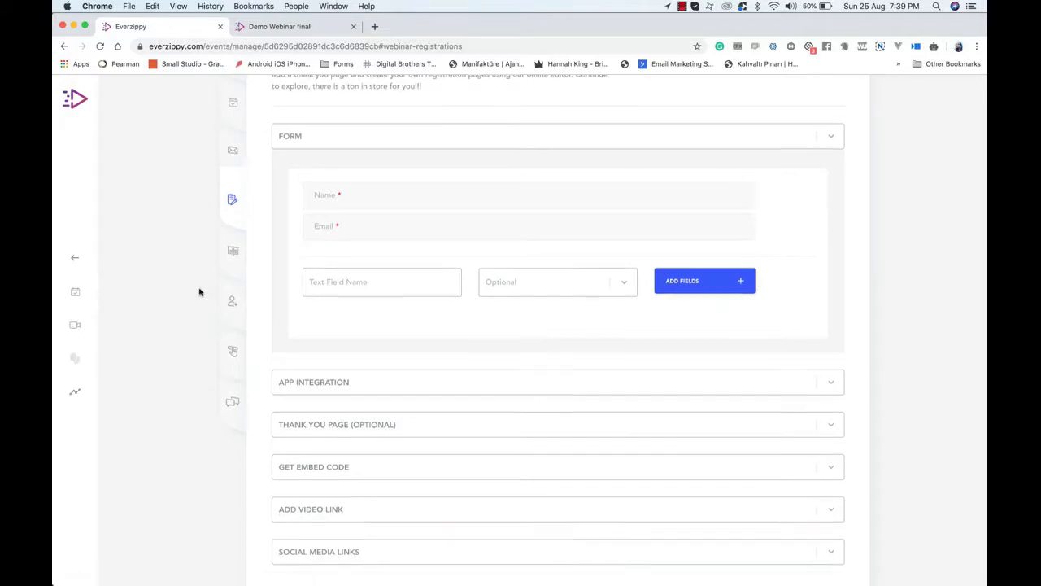
{"action": "scroll", "coordinate": [198, 291], "scroll_direction": "up", "scroll_amount": 3}
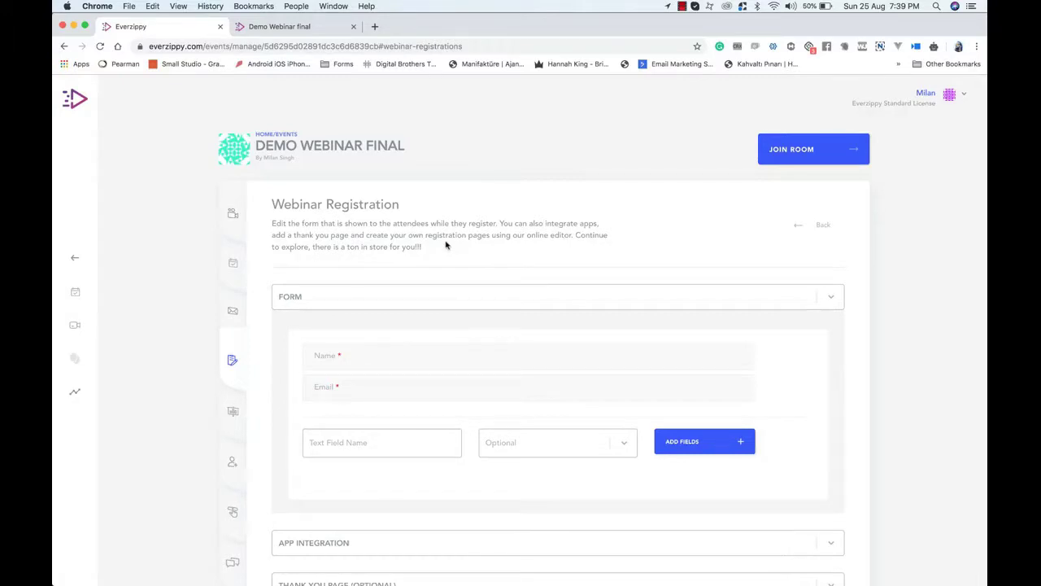
{"action": "scroll", "coordinate": [446, 245], "scroll_direction": "down", "scroll_amount": 2}
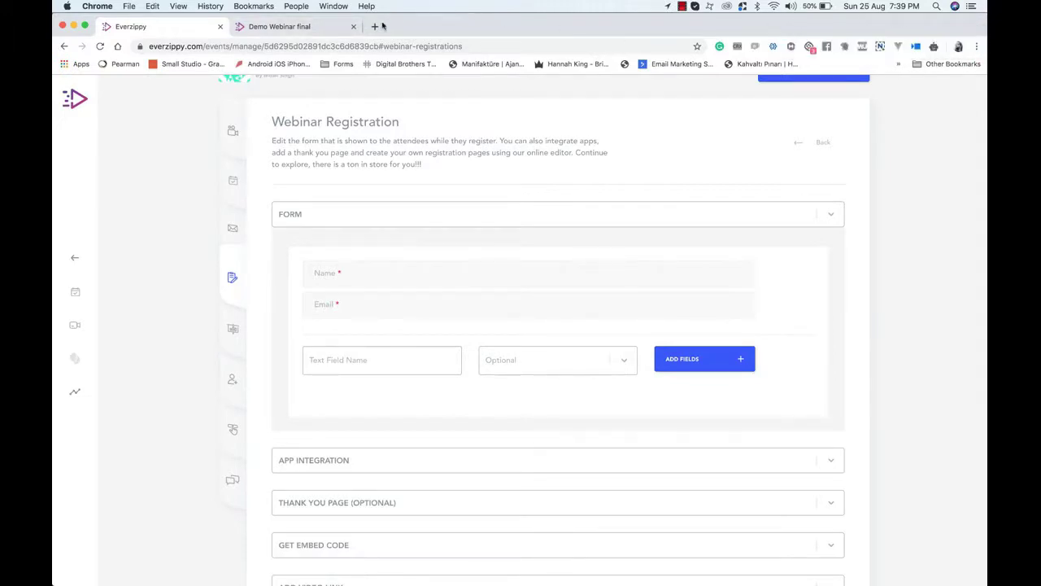
{"action": "left_click", "coordinate": [314, 27]}
{"action": "scroll", "coordinate": [457, 344], "scroll_direction": "down", "scroll_amount": 4}
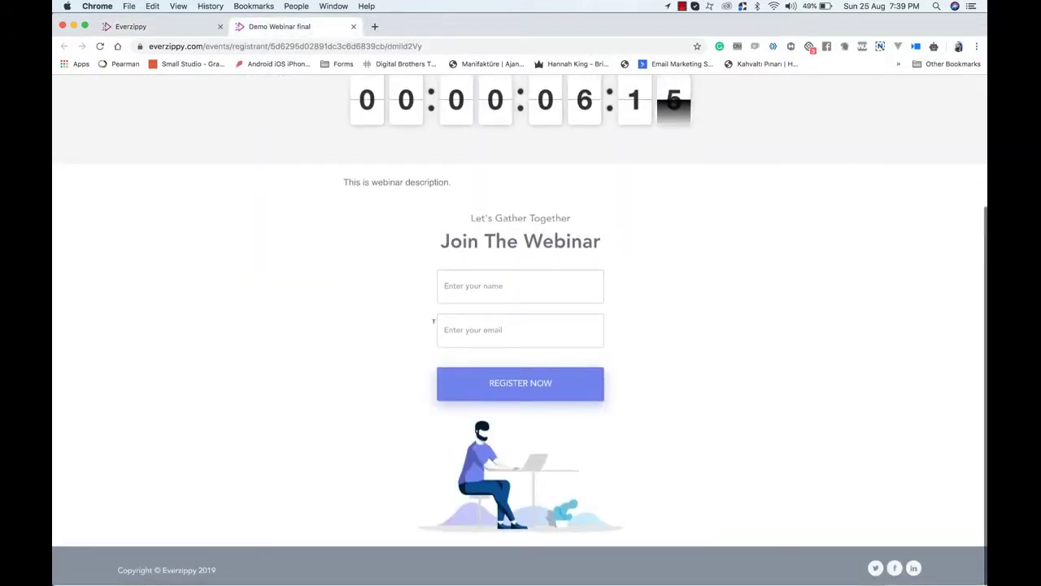
{"action": "left_click", "coordinate": [172, 31]}
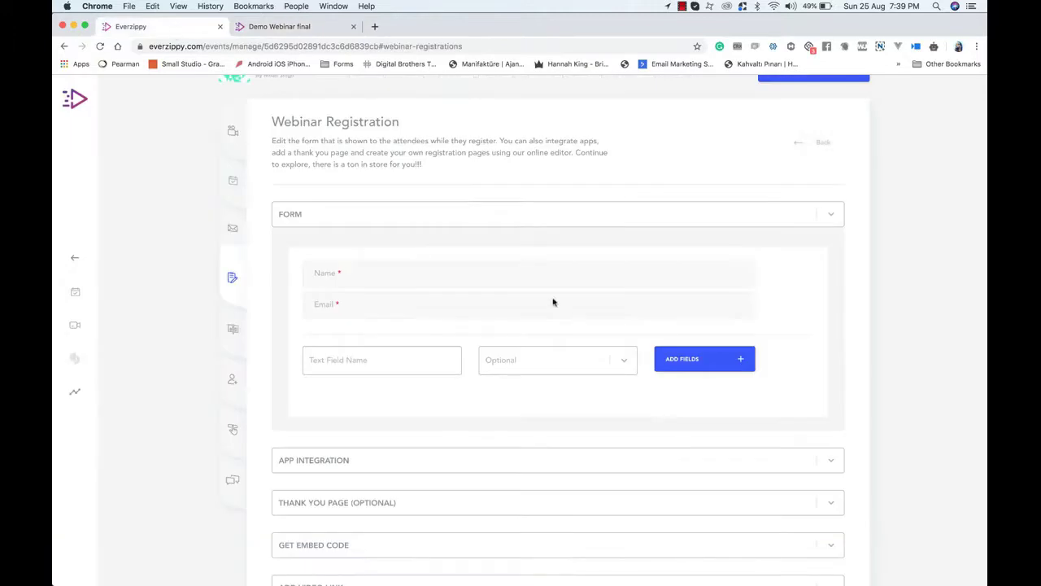
Step: Add an optional Mobile text field and reload the registration page to confirm it
{"action": "left_click", "coordinate": [426, 356]}
{"action": "type", "text": "Me"}
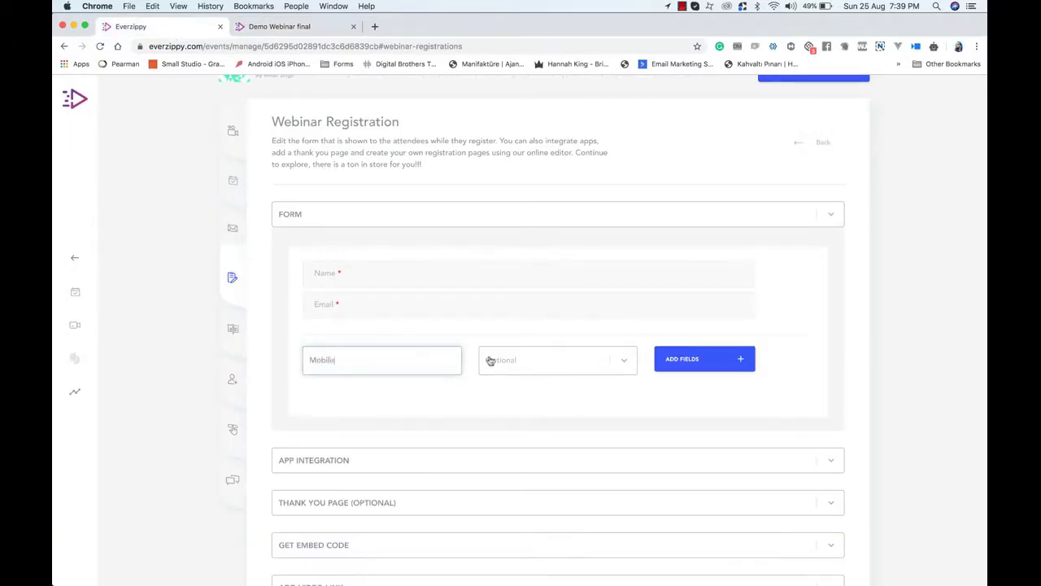
{"action": "left_click", "coordinate": [618, 369]}
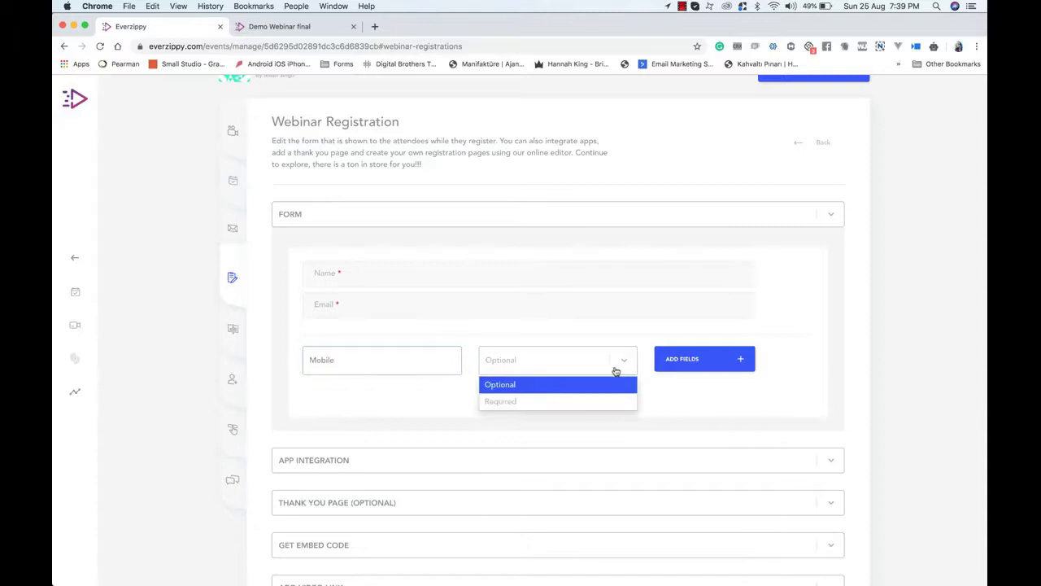
{"action": "left_click", "coordinate": [697, 375]}
{"action": "left_click", "coordinate": [299, 27]}
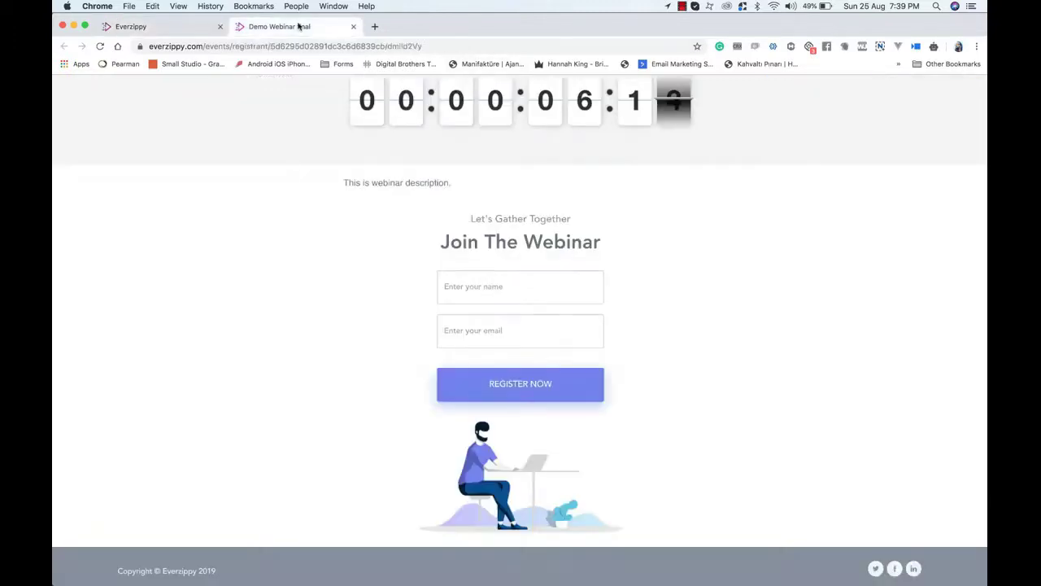
{"action": "key", "text": "super+r"}
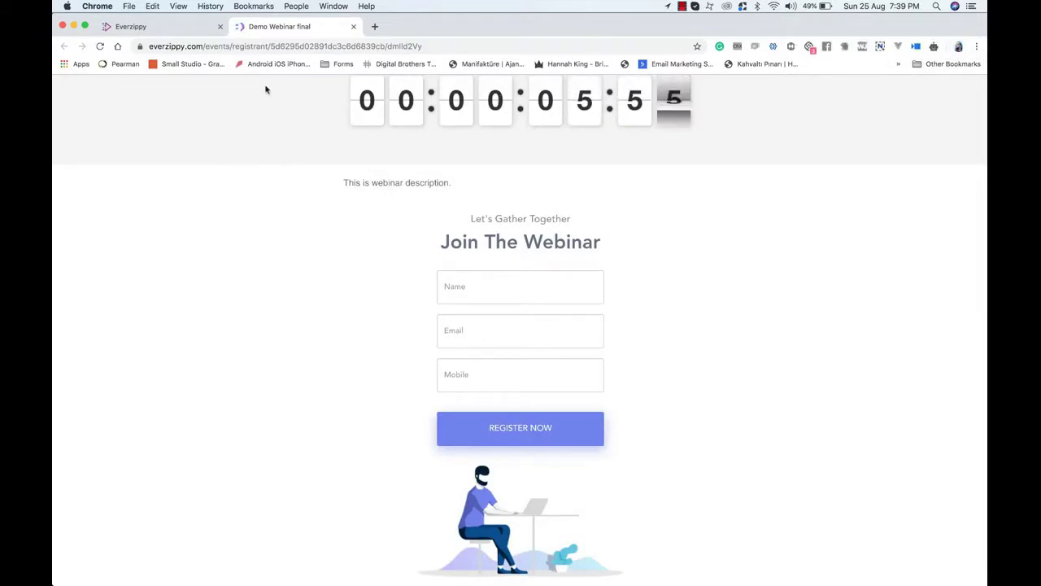
{"action": "left_click", "coordinate": [192, 37]}
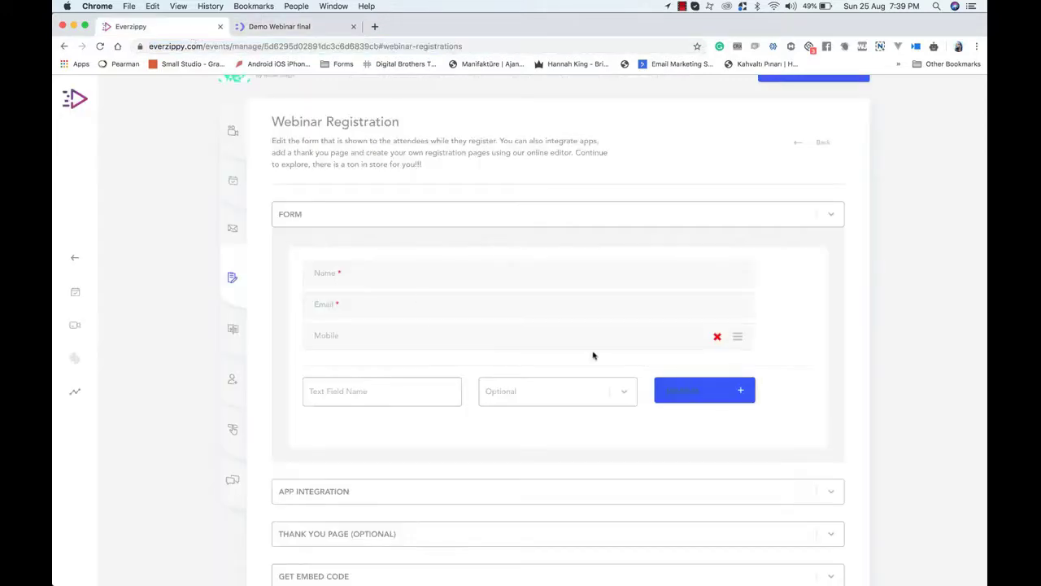
Step: Delete the Mobile field and reload the public registration page to confirm it's gone
{"action": "left_click", "coordinate": [717, 340]}
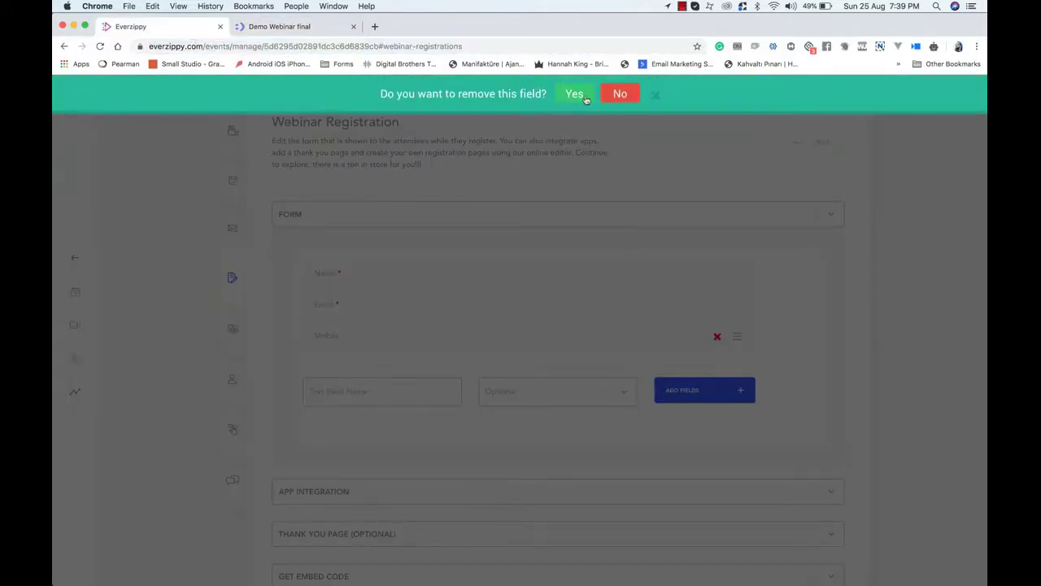
{"action": "left_click", "coordinate": [567, 97]}
{"action": "left_click", "coordinate": [317, 32]}
{"action": "key", "text": "super+r"}
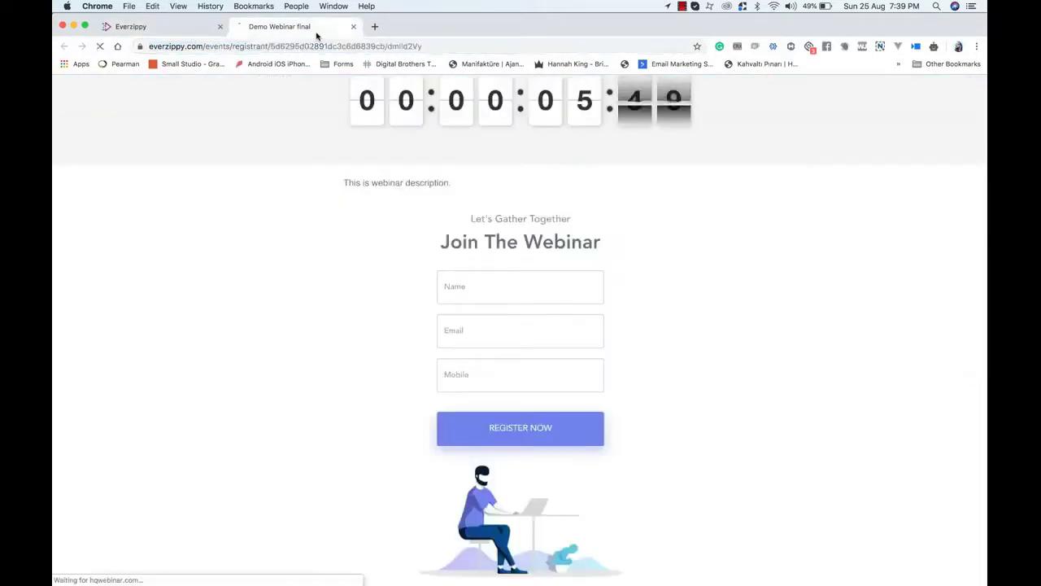
Step: Back in the form editor, collapse the FORM and APP INTEGRATION sections
{"action": "left_click", "coordinate": [194, 32]}
{"action": "left_click", "coordinate": [427, 214]}
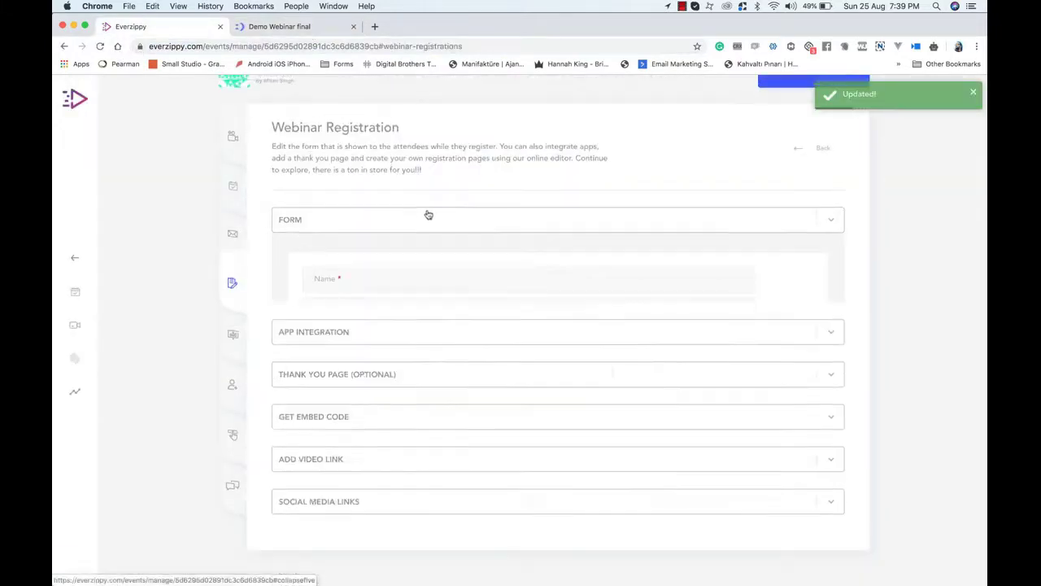
{"action": "left_click", "coordinate": [407, 261]}
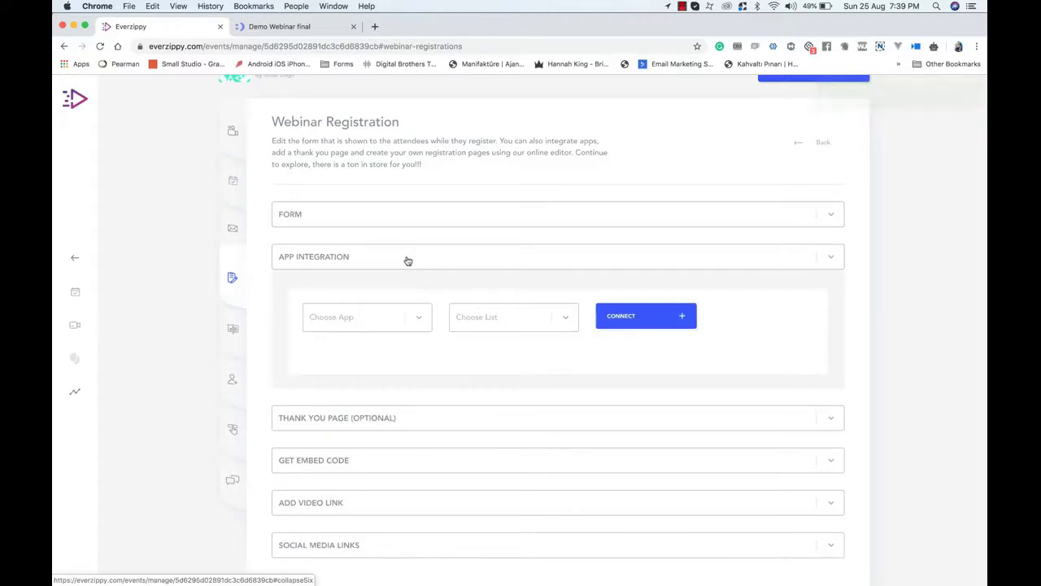
{"action": "left_click", "coordinate": [407, 259]}
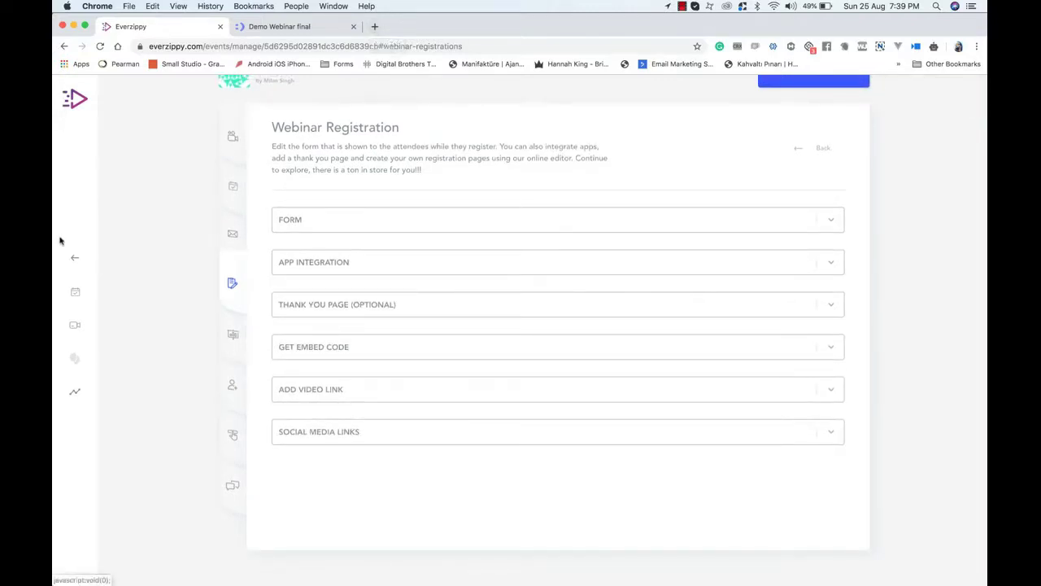
Step: Go back to the Mintware dashboard and log in again
{"action": "right_click", "coordinate": [75, 261]}
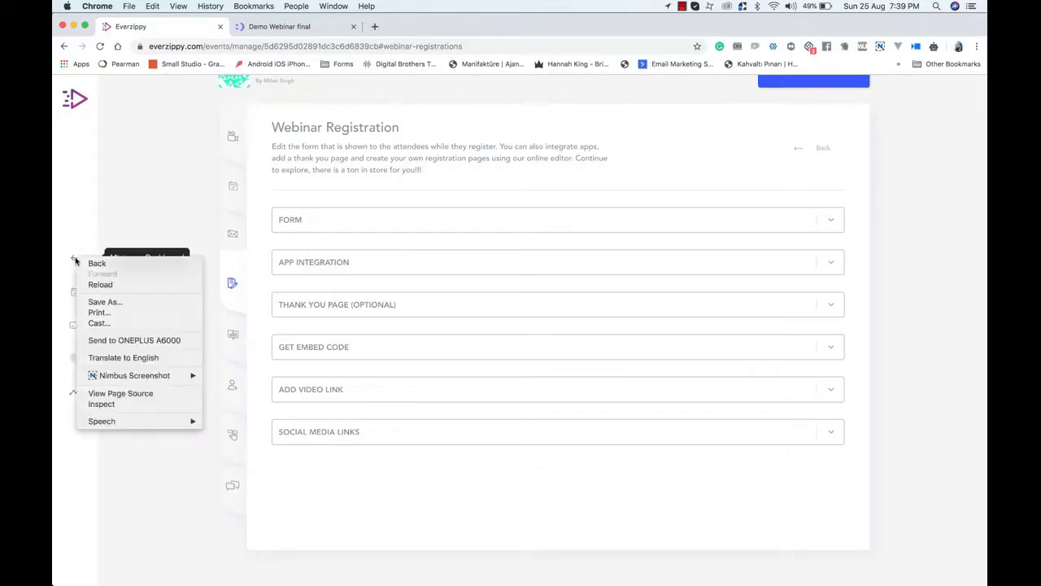
{"action": "left_click", "coordinate": [75, 260]}
{"action": "left_click", "coordinate": [75, 261]}
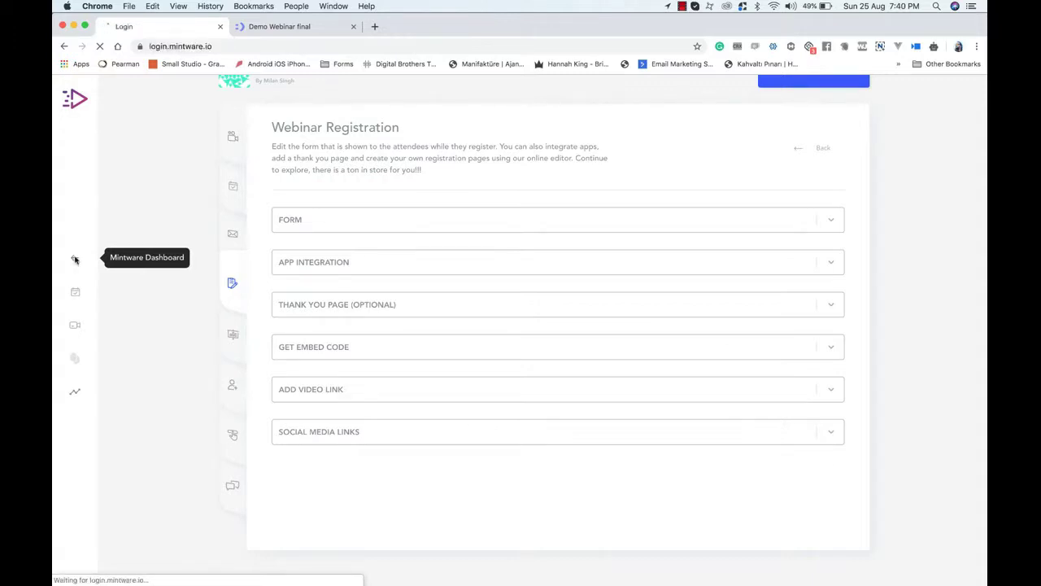
{"action": "left_click", "coordinate": [793, 415]}
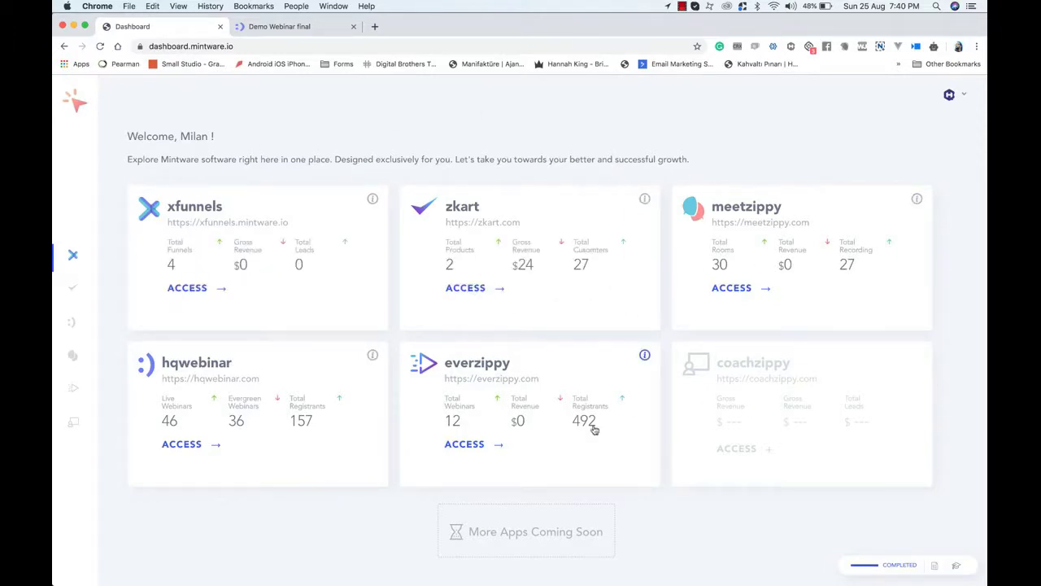
Step: Try opening everzippy in a new tab, close the blocked tab, then open the account Menus panel
{"action": "right_click", "coordinate": [467, 448]}
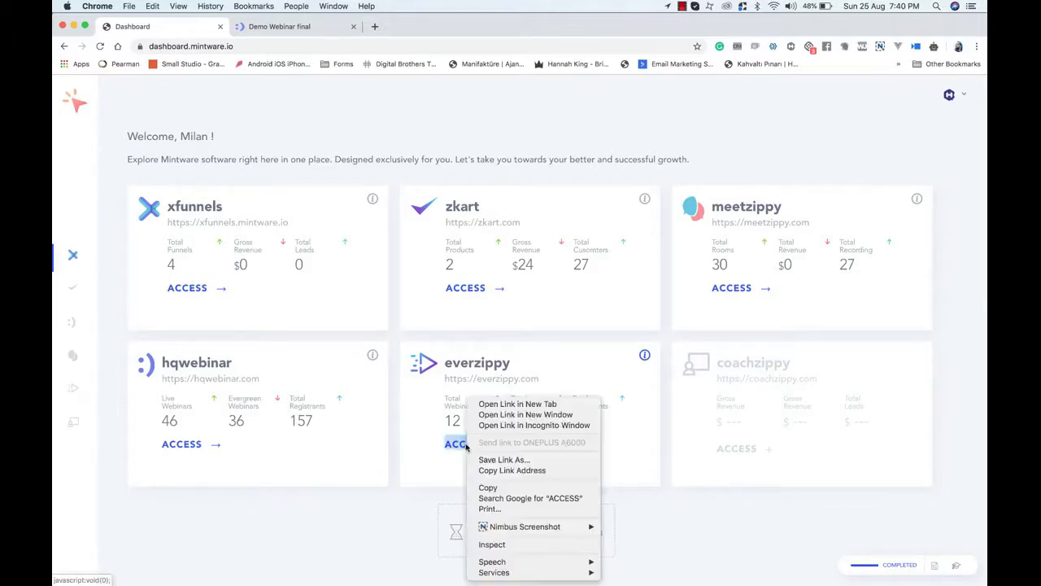
{"action": "left_click", "coordinate": [500, 402]}
{"action": "left_click", "coordinate": [529, 156]}
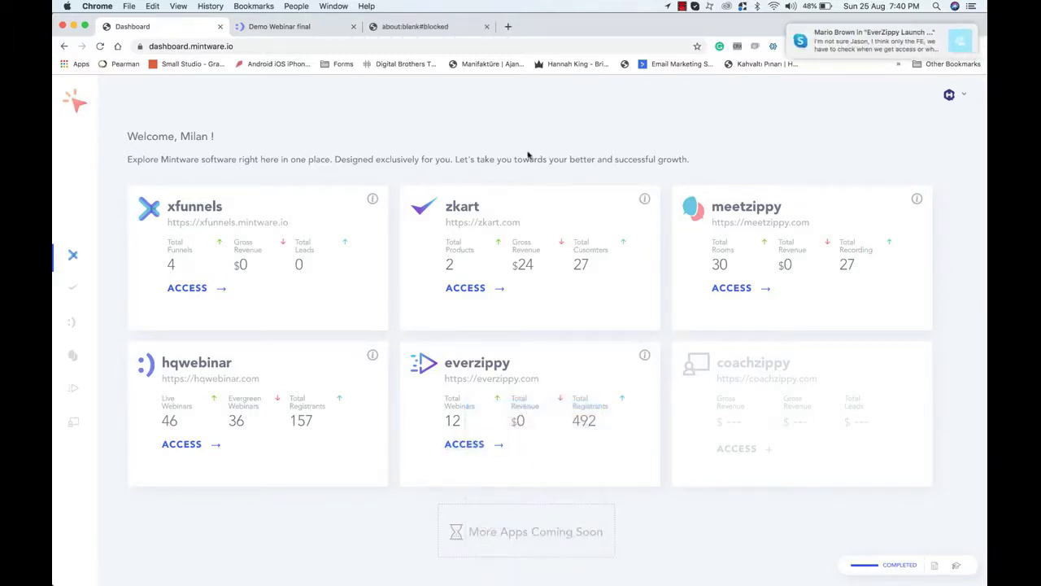
{"action": "left_click", "coordinate": [480, 26]}
{"action": "left_click", "coordinate": [487, 26]}
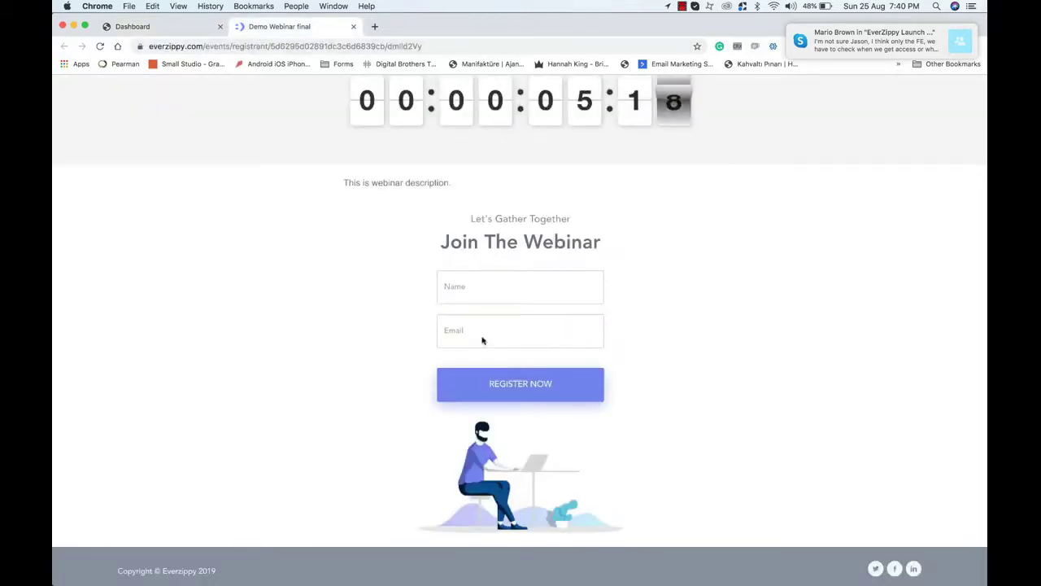
{"action": "left_click", "coordinate": [201, 30]}
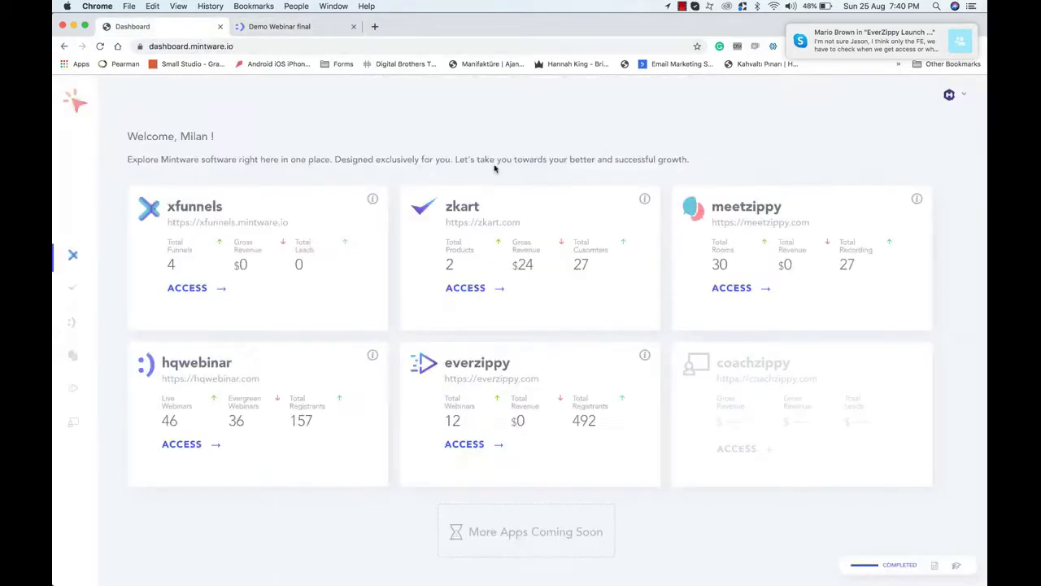
{"action": "left_click", "coordinate": [473, 452]}
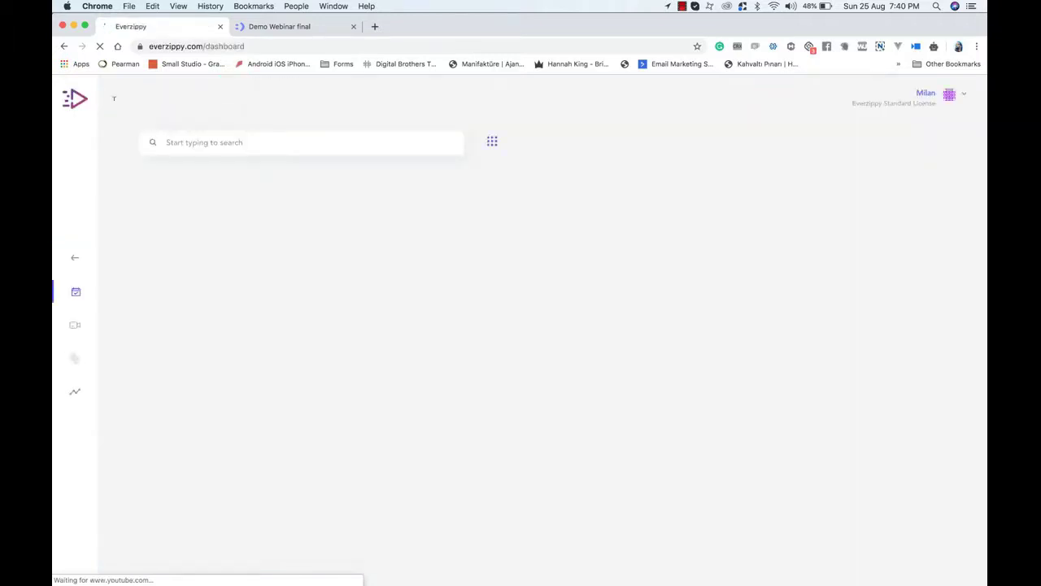
{"action": "left_click", "coordinate": [75, 258]}
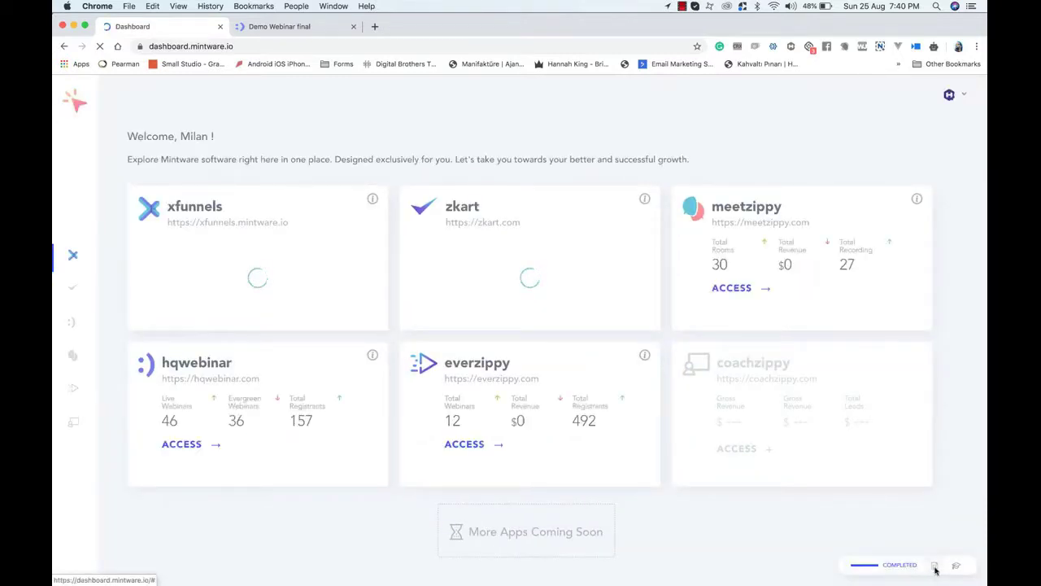
{"action": "left_click", "coordinate": [936, 564]}
Step: Open App Integrations, My Leads and My Domains in separate tabs, then switch to Integrations
{"action": "left_click", "coordinate": [736, 175]}
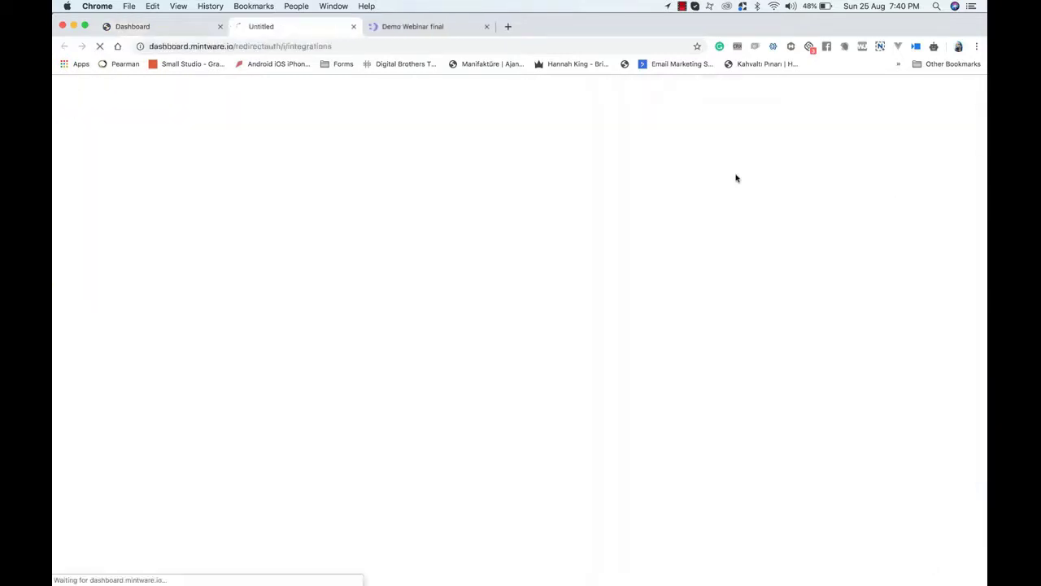
{"action": "left_click", "coordinate": [133, 26]}
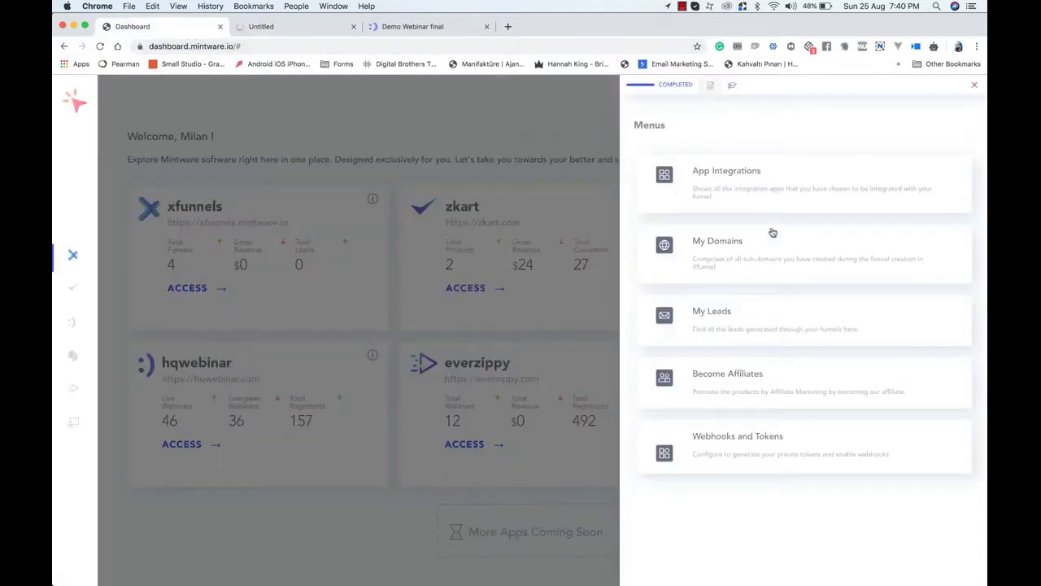
{"action": "left_click", "coordinate": [774, 227]}
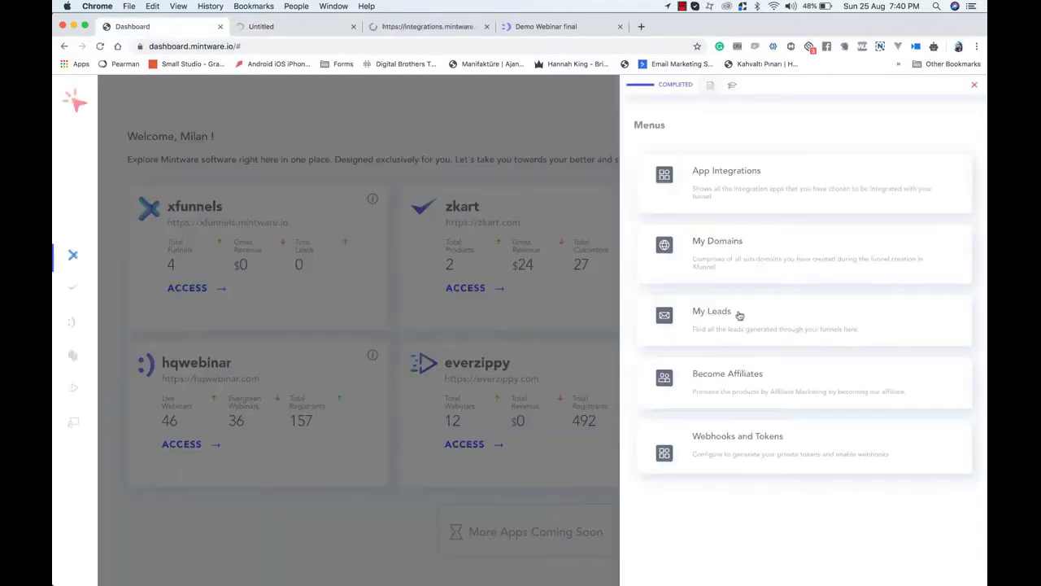
{"action": "left_click", "coordinate": [743, 322]}
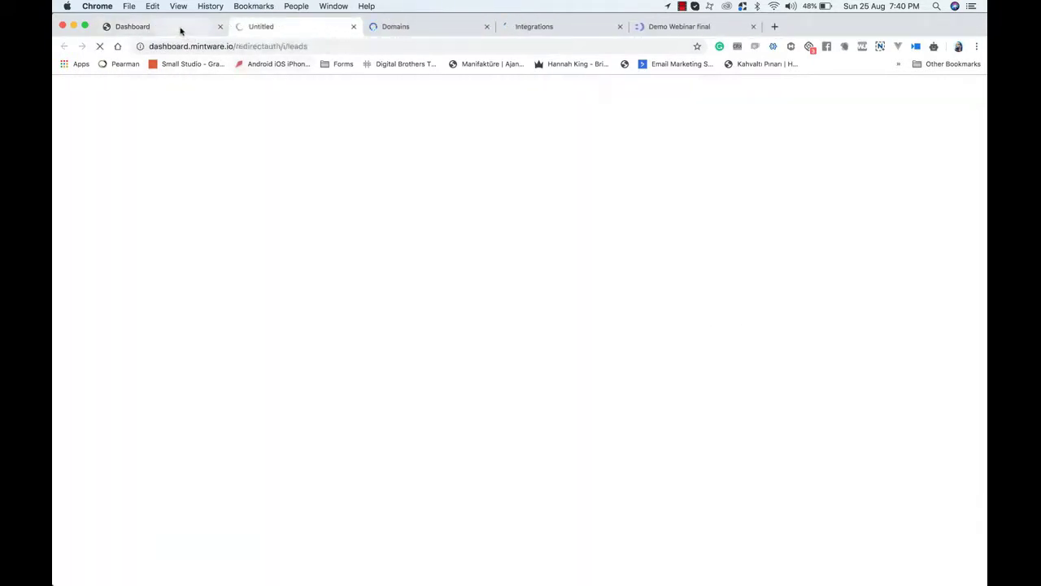
{"action": "left_click", "coordinate": [174, 26]}
{"action": "left_click", "coordinate": [396, 27]}
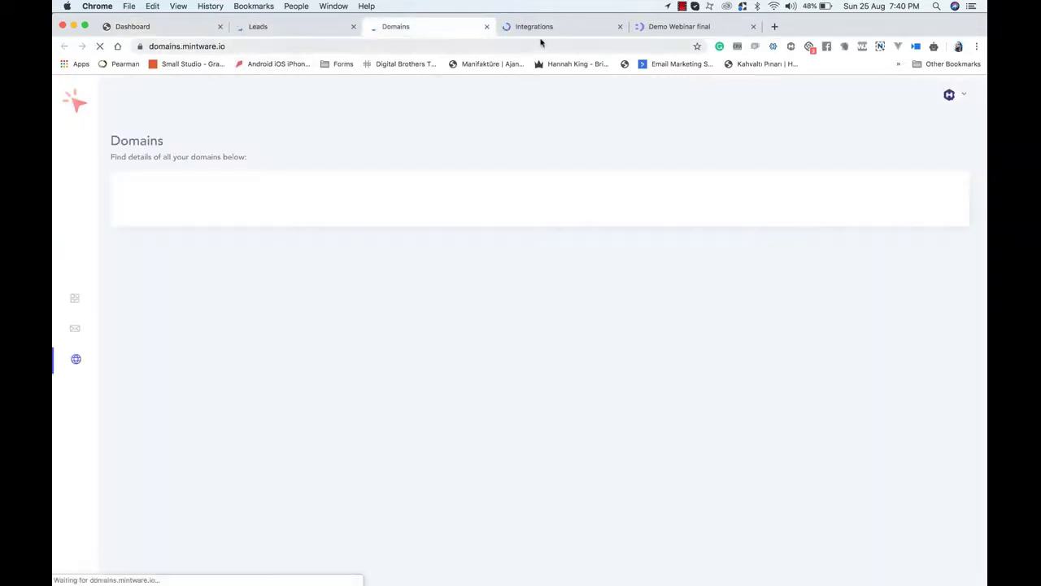
{"action": "left_click", "coordinate": [544, 31]}
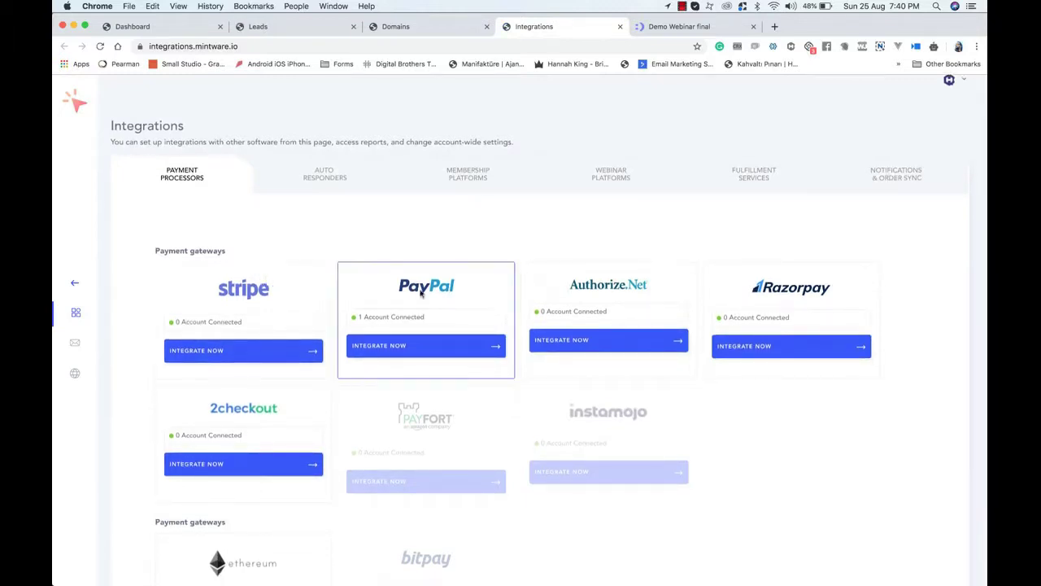
Step: Show the Auto Responders integrations and scroll through their cards
{"action": "left_click", "coordinate": [325, 202]}
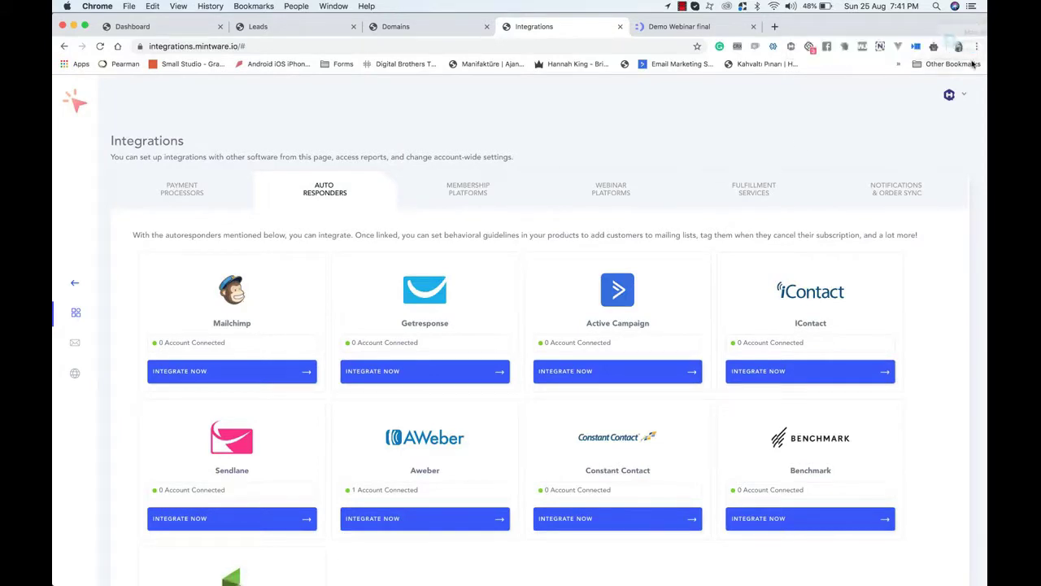
{"action": "scroll", "coordinate": [322, 248], "scroll_direction": "down", "scroll_amount": 2}
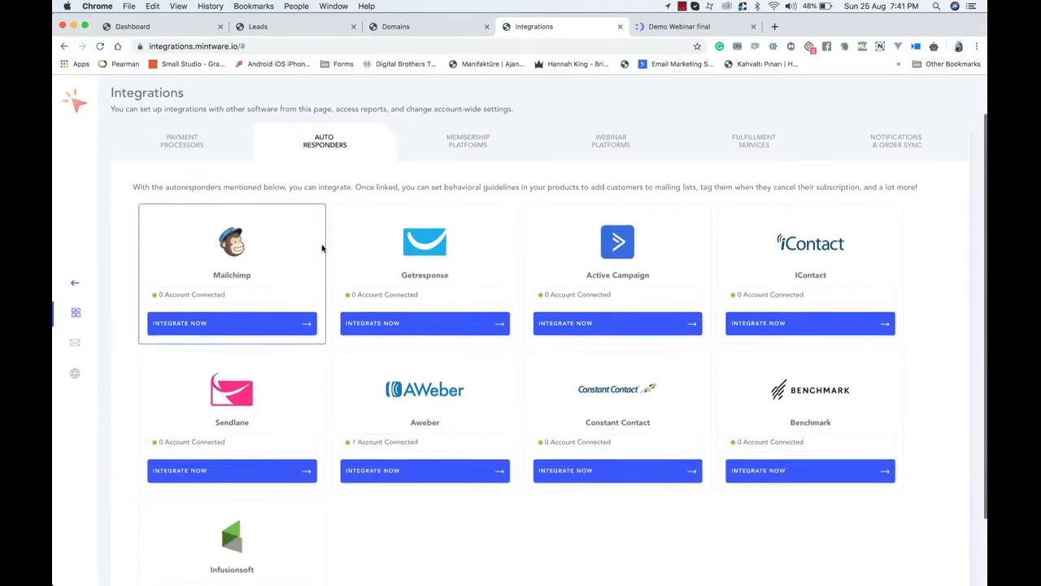
{"action": "scroll", "coordinate": [322, 248], "scroll_direction": "down", "scroll_amount": 2}
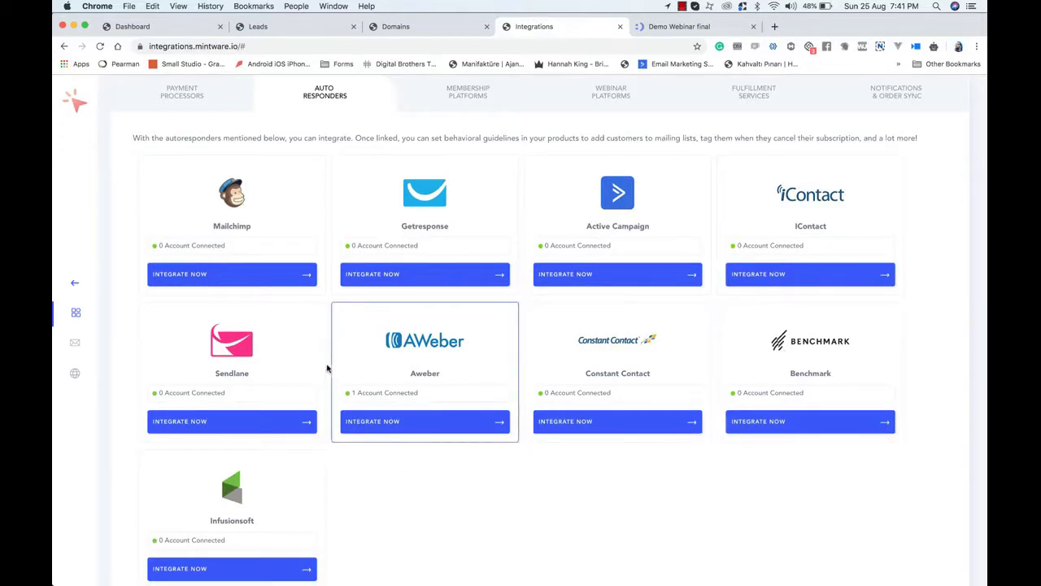
{"action": "scroll", "coordinate": [270, 385], "scroll_direction": "down", "scroll_amount": 1}
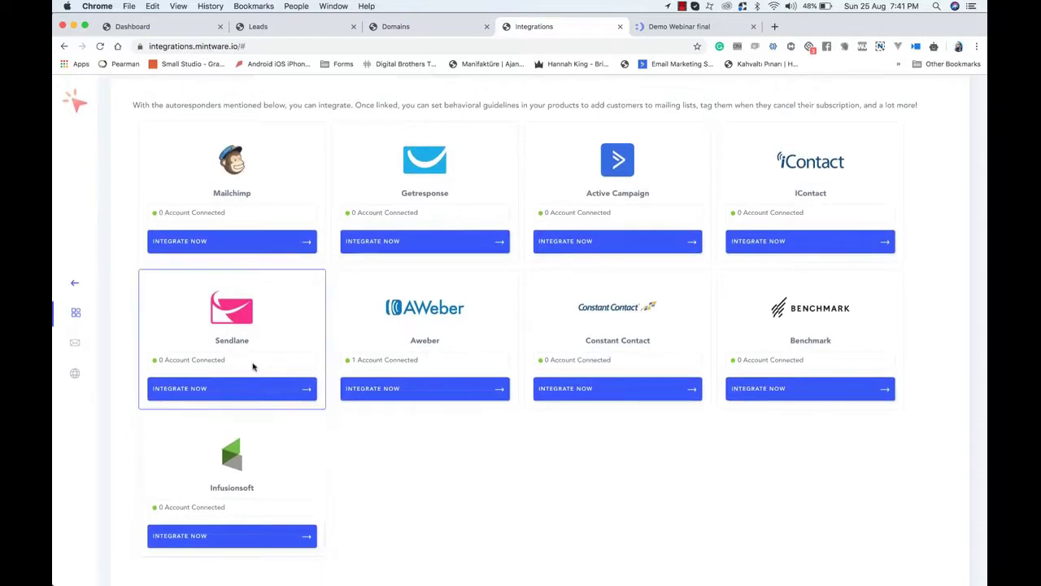
{"action": "scroll", "coordinate": [253, 367], "scroll_direction": "up", "scroll_amount": 4}
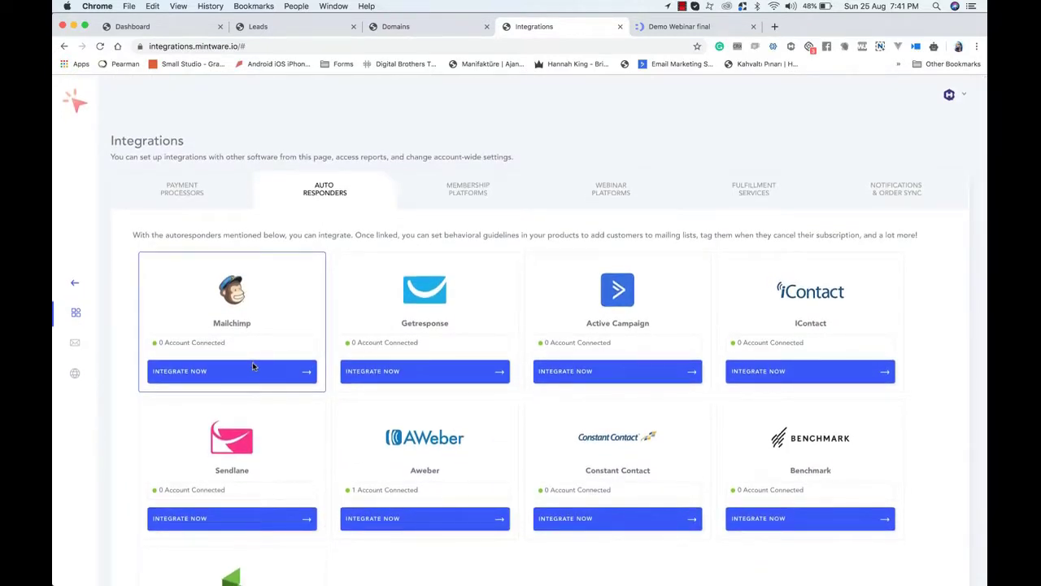
Step: Check the Domains list, the empty Leads list and the Demo Webinar final tab
{"action": "left_click", "coordinate": [449, 28]}
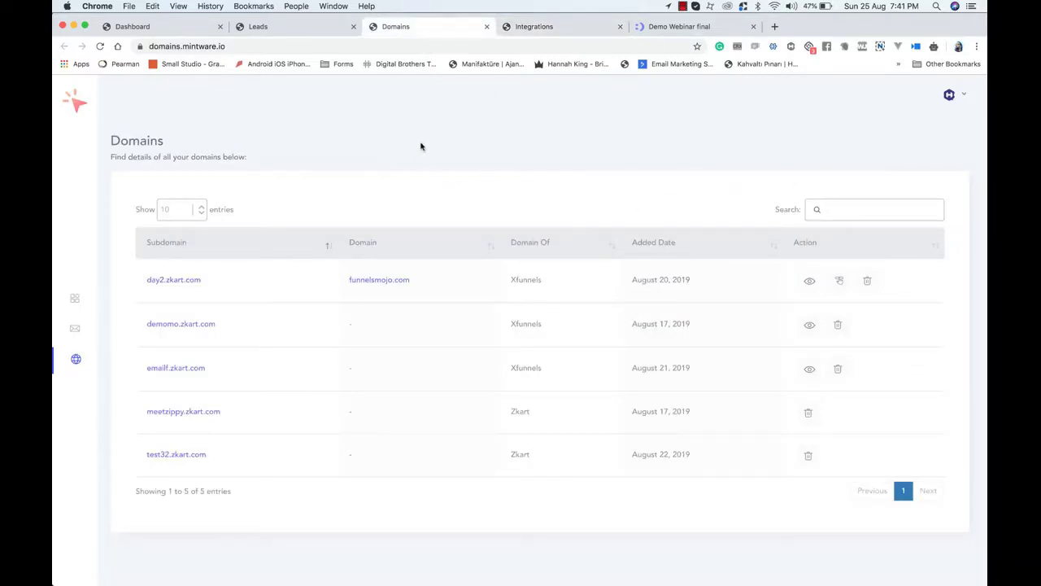
{"action": "left_click", "coordinate": [297, 27]}
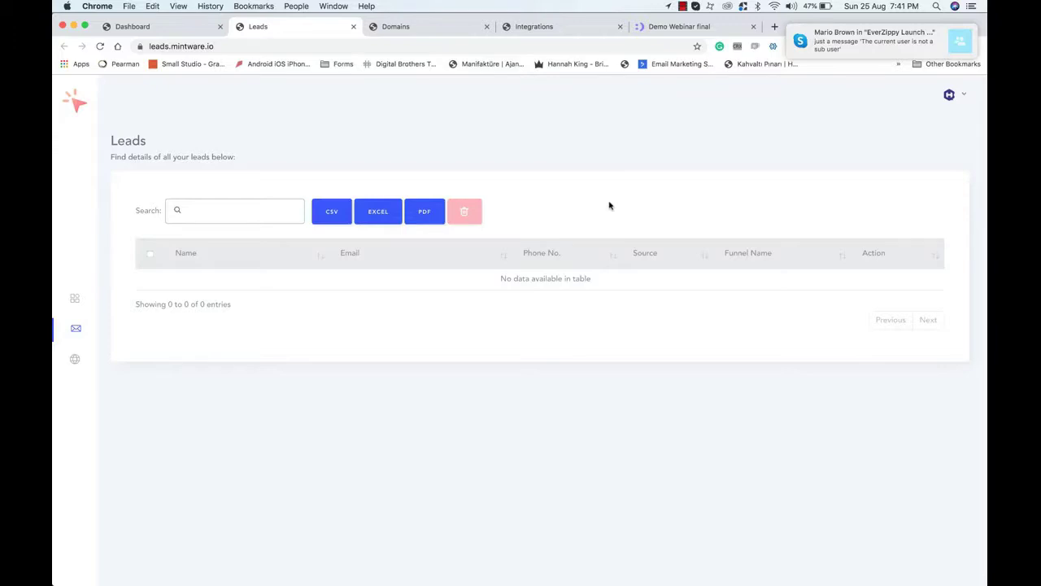
{"action": "left_click", "coordinate": [679, 27]}
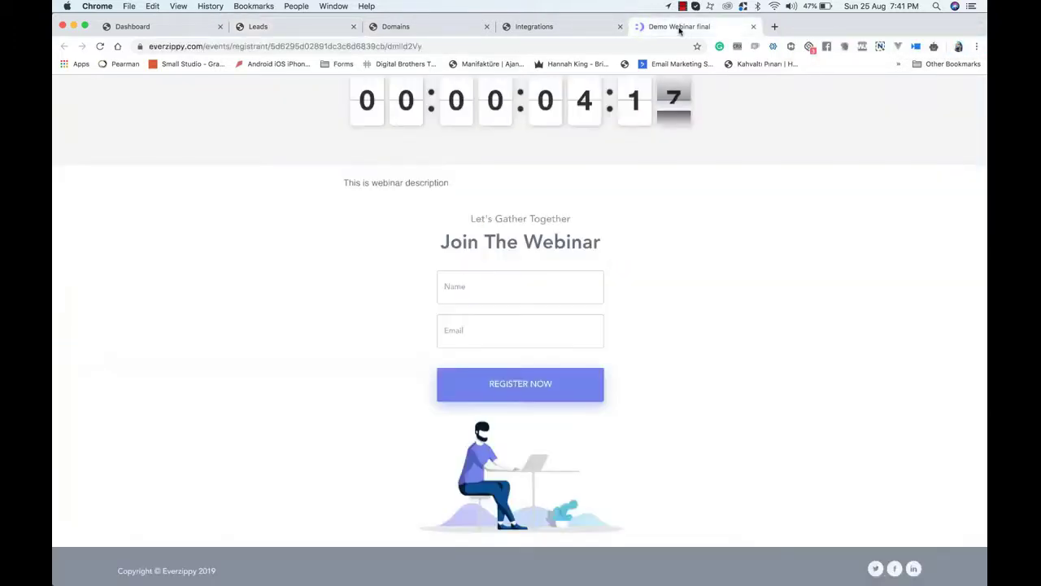
Step: Close the Menus panel, open and skim the help centre knowledge base, then return to Dashboard
{"action": "left_click", "coordinate": [187, 28]}
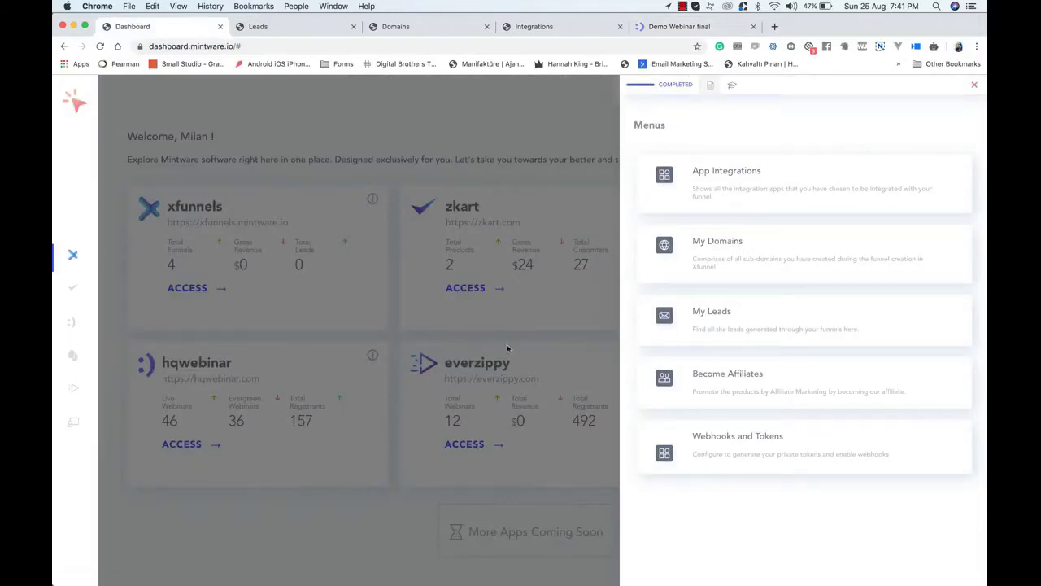
{"action": "left_click", "coordinate": [974, 87]}
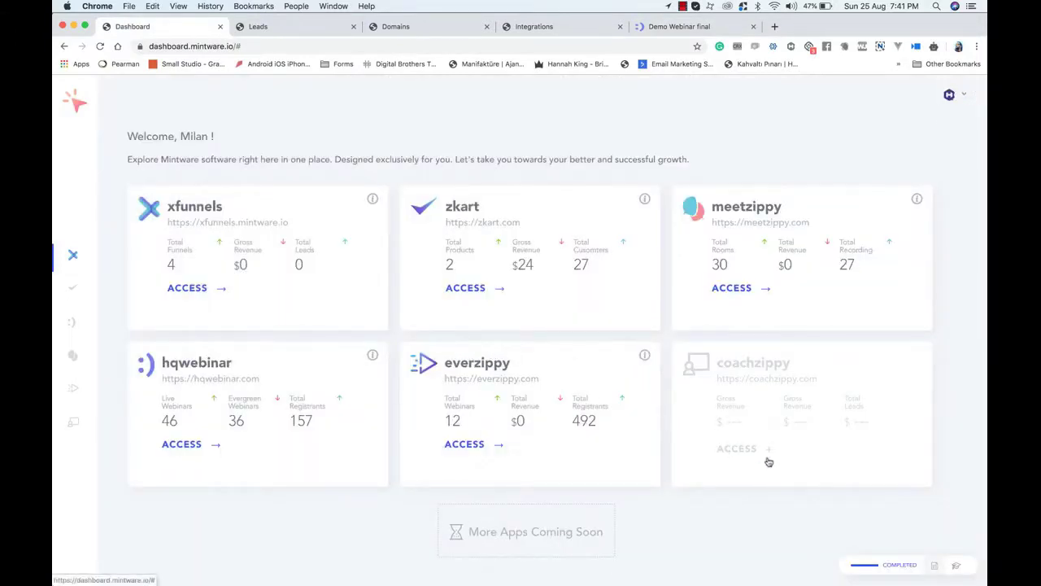
{"action": "left_click", "coordinate": [958, 568]}
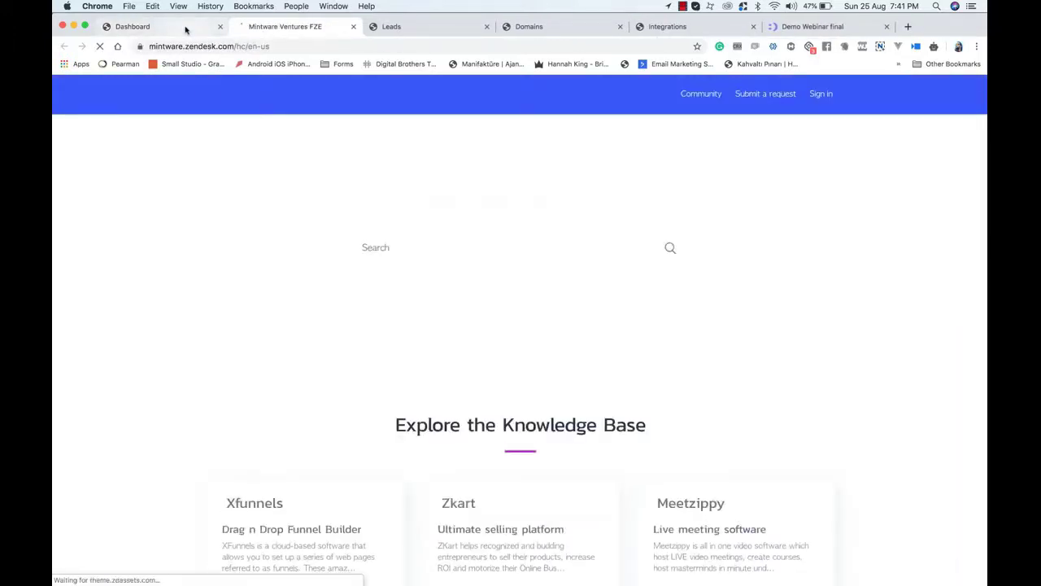
{"action": "scroll", "coordinate": [387, 271], "scroll_direction": "down", "scroll_amount": 5}
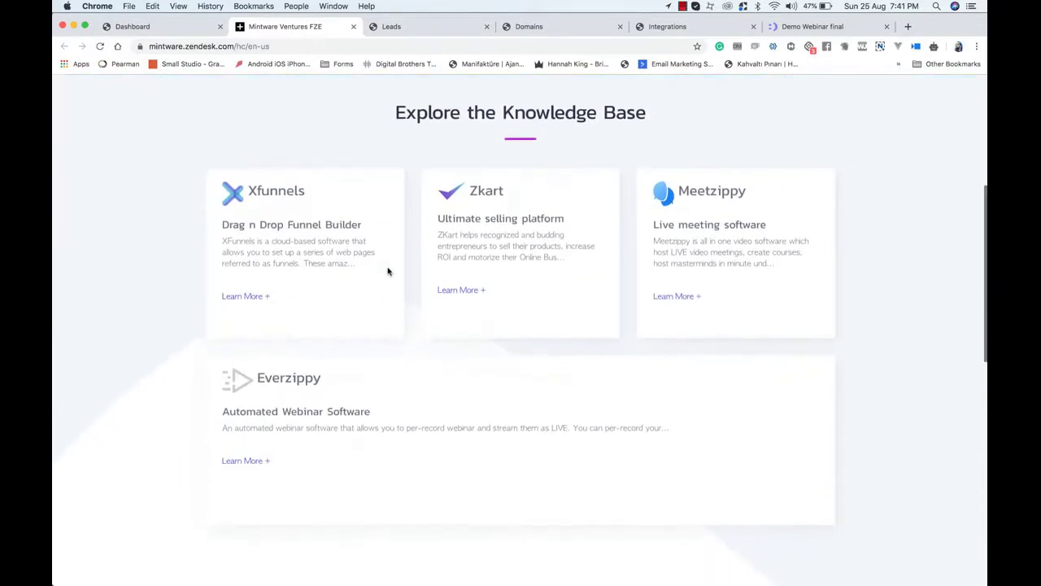
{"action": "scroll", "coordinate": [323, 213], "scroll_direction": "up", "scroll_amount": 5}
{"action": "left_click", "coordinate": [173, 30]}
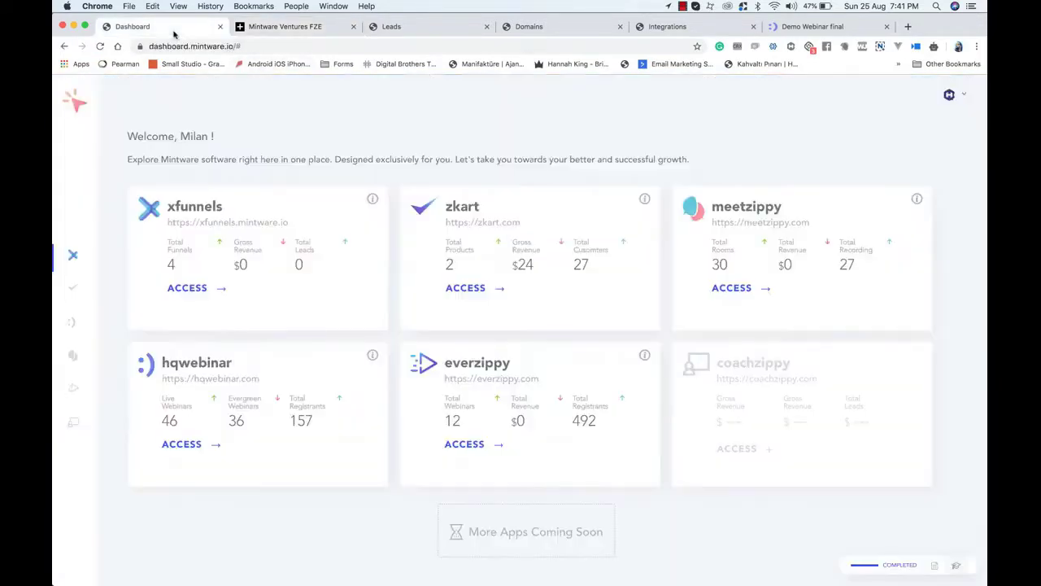
Step: Open Everzippy, edit the first webinar's details in a new tab, then return to Integrations
{"action": "left_click", "coordinate": [475, 445]}
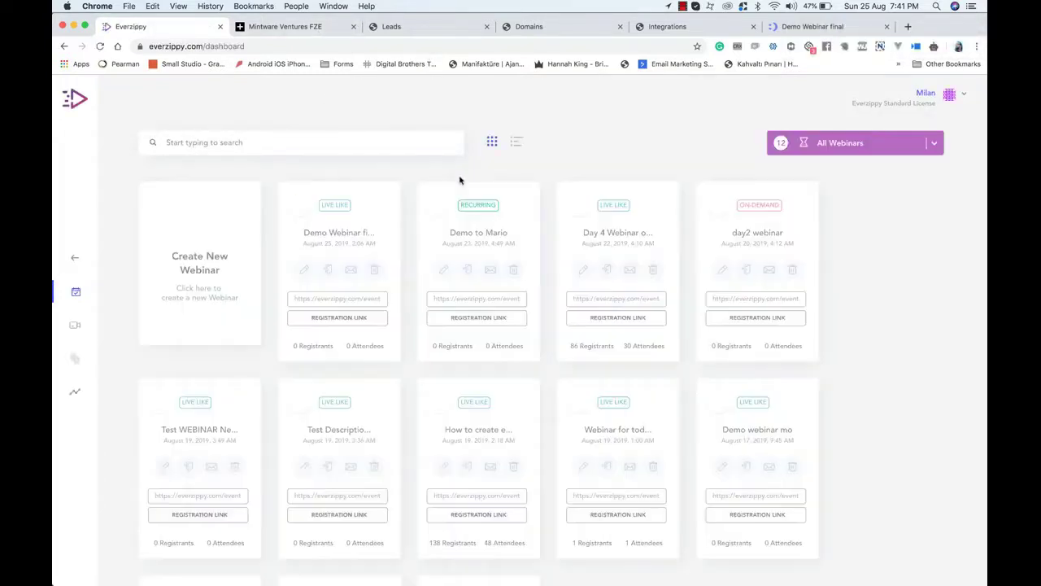
{"action": "scroll", "coordinate": [823, 281], "scroll_direction": "down", "scroll_amount": 1}
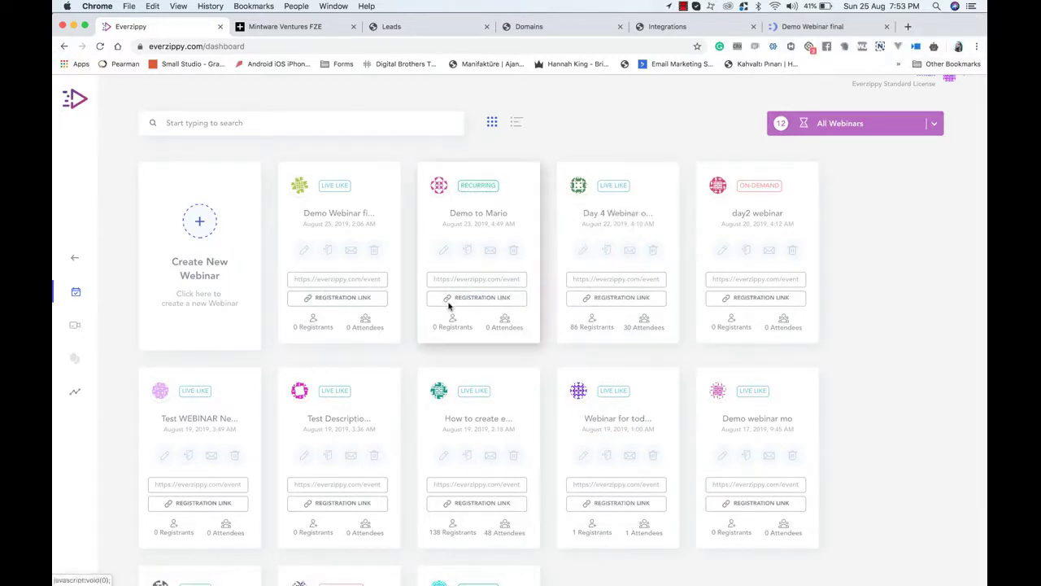
{"action": "scroll", "coordinate": [561, 376], "scroll_direction": "down", "scroll_amount": 3}
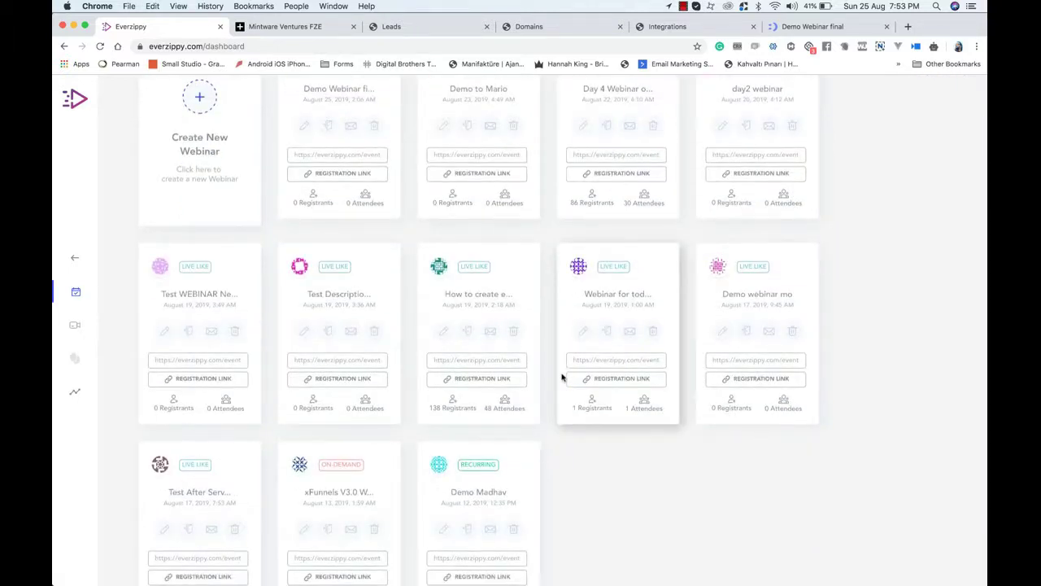
{"action": "scroll", "coordinate": [561, 377], "scroll_direction": "up", "scroll_amount": 4}
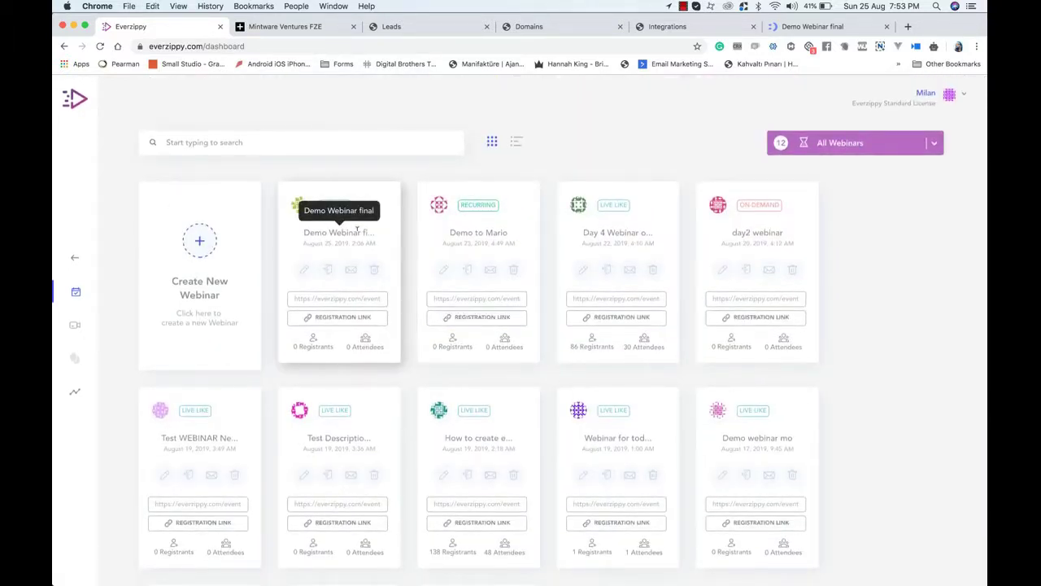
{"action": "left_click", "coordinate": [304, 270]}
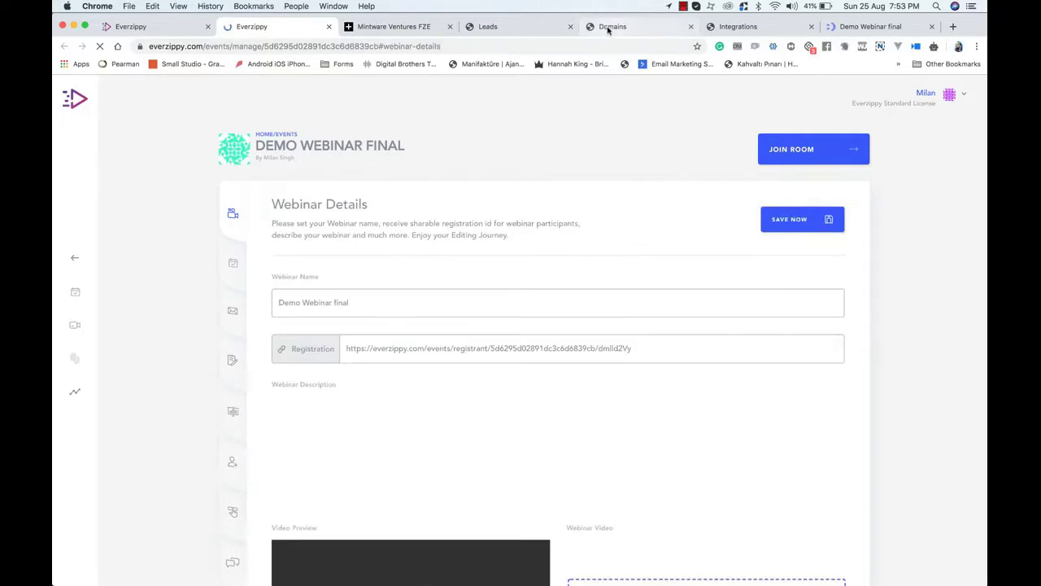
{"action": "left_click", "coordinate": [728, 27]}
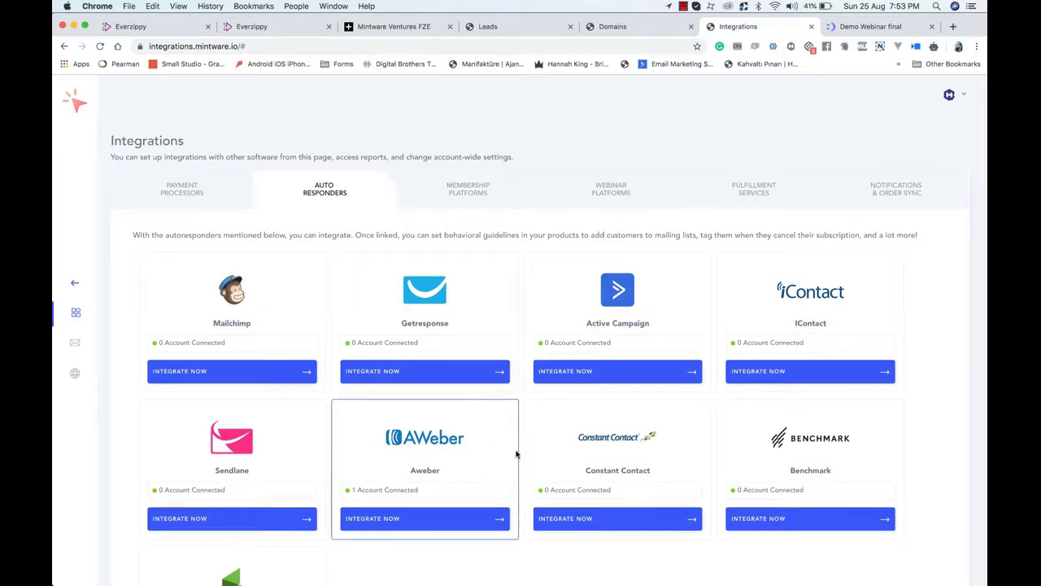
Step: Check the Aweber integration's one active account with 8 lists, then return to the webinar details
{"action": "left_click", "coordinate": [419, 527]}
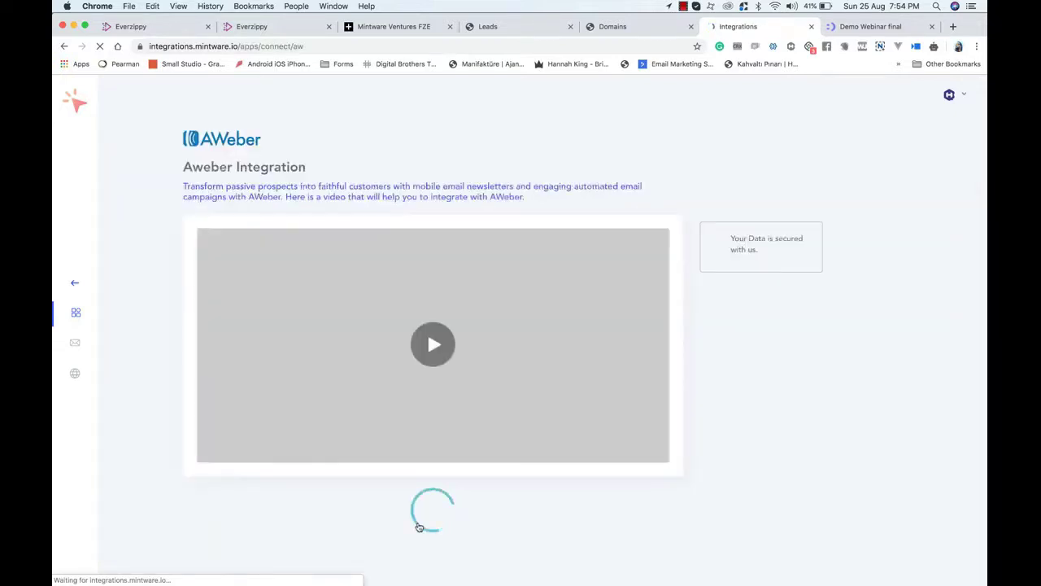
{"action": "scroll", "coordinate": [618, 290], "scroll_direction": "down", "scroll_amount": 1}
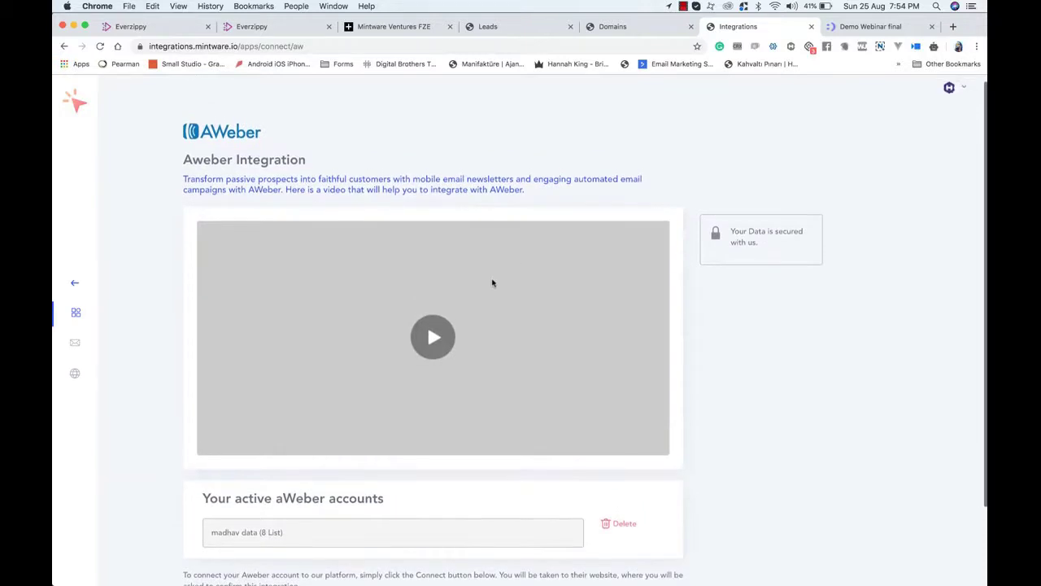
{"action": "scroll", "coordinate": [452, 302], "scroll_direction": "down", "scroll_amount": 2}
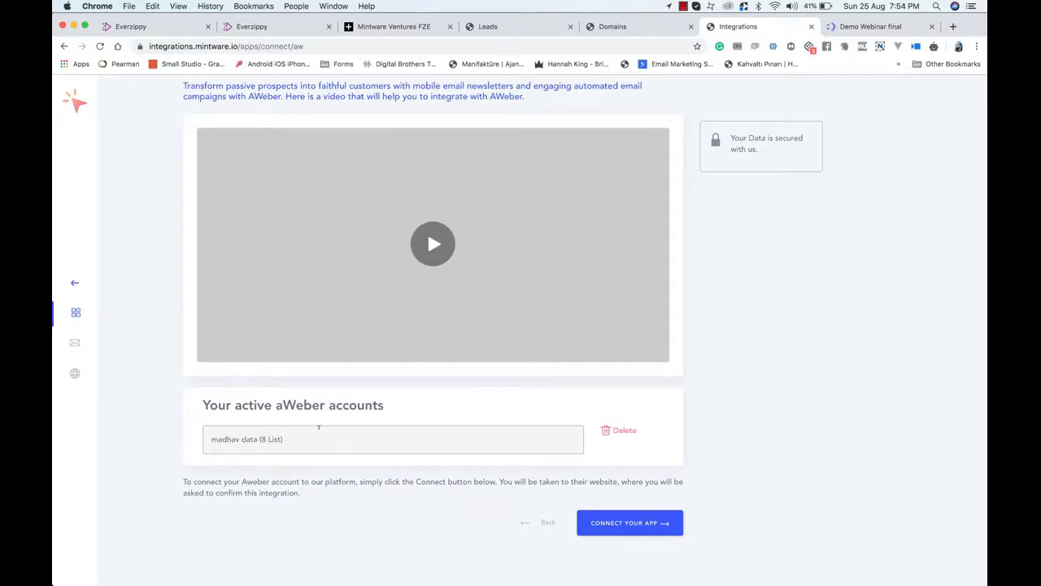
{"action": "scroll", "coordinate": [598, 98], "scroll_direction": "up", "scroll_amount": 4}
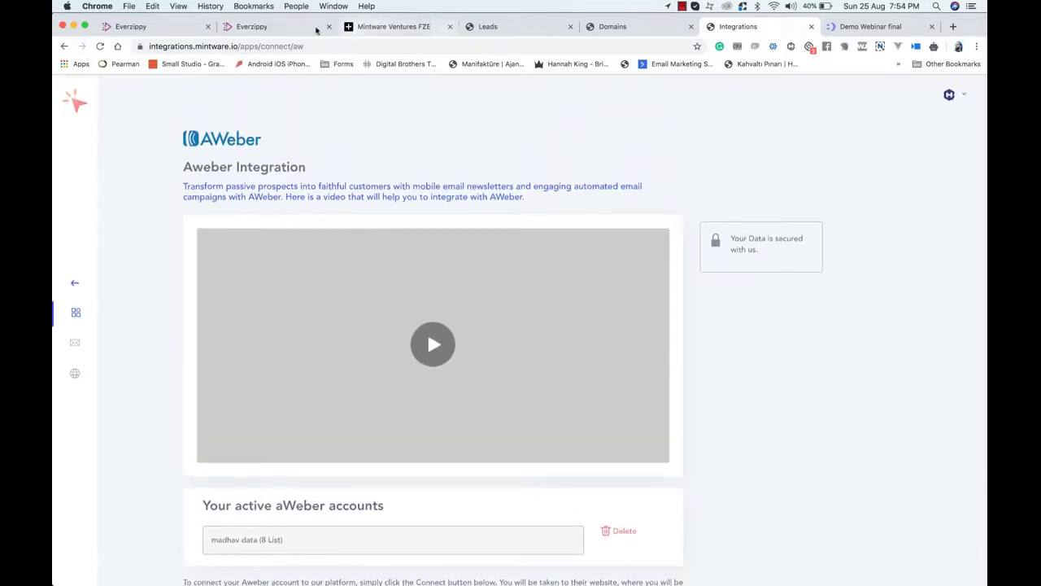
{"action": "left_click", "coordinate": [300, 27]}
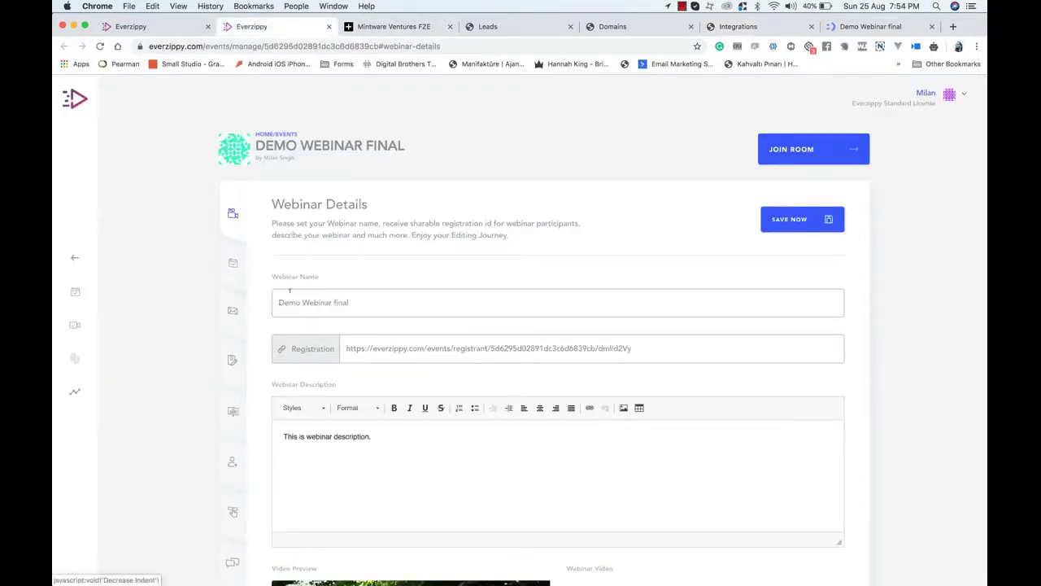
Step: Open the webinar's Registrations settings and expand App Integration
{"action": "left_click", "coordinate": [239, 310]}
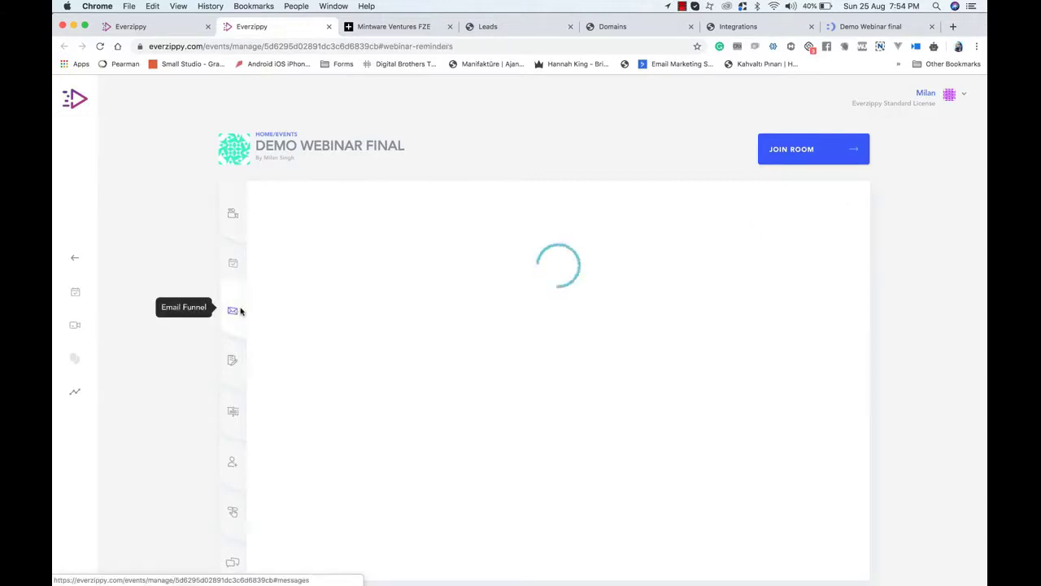
{"action": "left_click", "coordinate": [229, 355]}
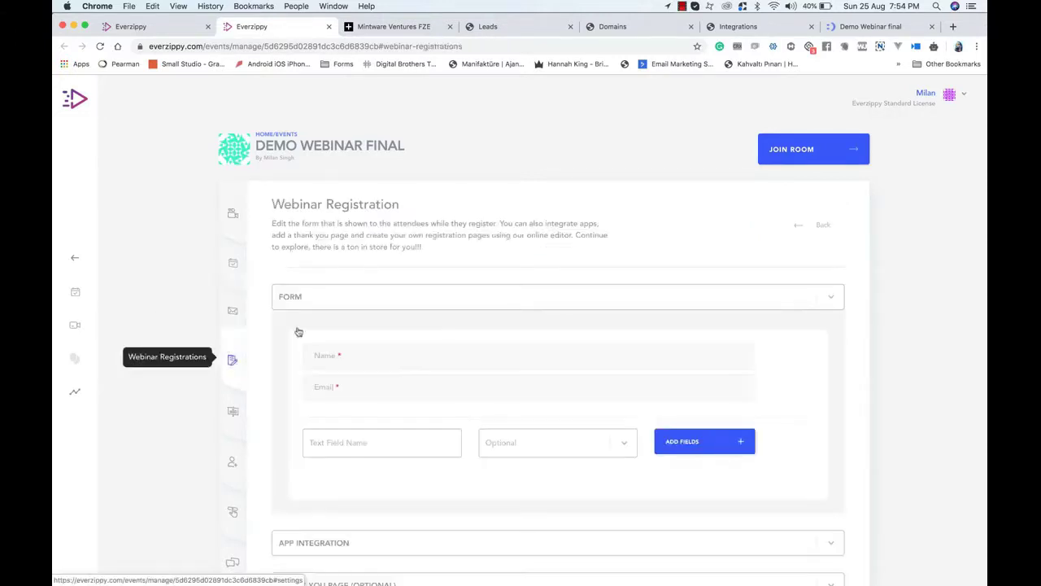
{"action": "scroll", "coordinate": [523, 360], "scroll_direction": "down", "scroll_amount": 5}
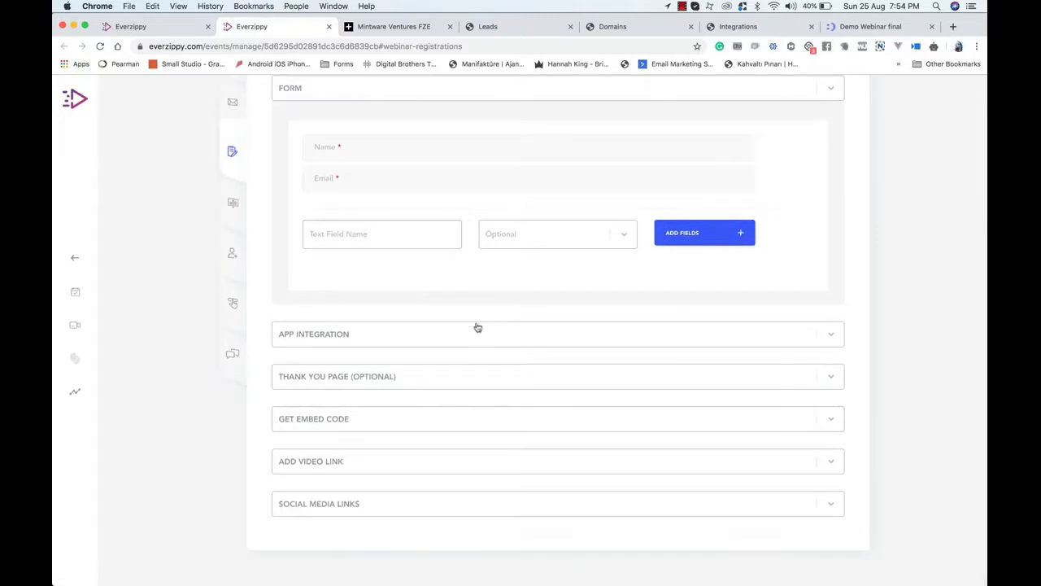
{"action": "left_click", "coordinate": [469, 335]}
Step: Choose the aWeber app and its HQWebinar JV list, connect it, then collapse App Integration
{"action": "left_click", "coordinate": [401, 281]}
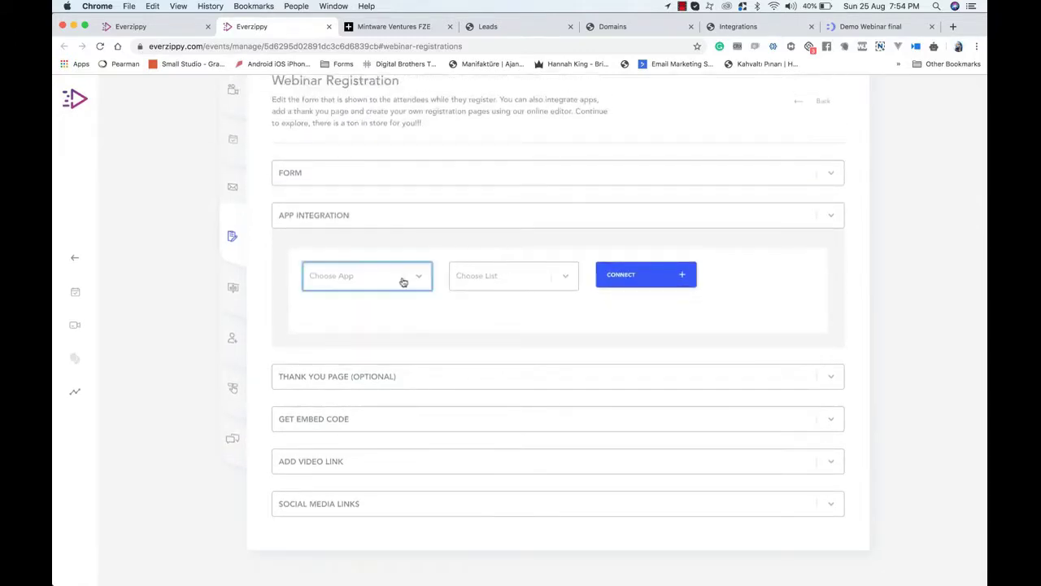
{"action": "left_click", "coordinate": [395, 300]}
{"action": "left_click", "coordinate": [521, 285]}
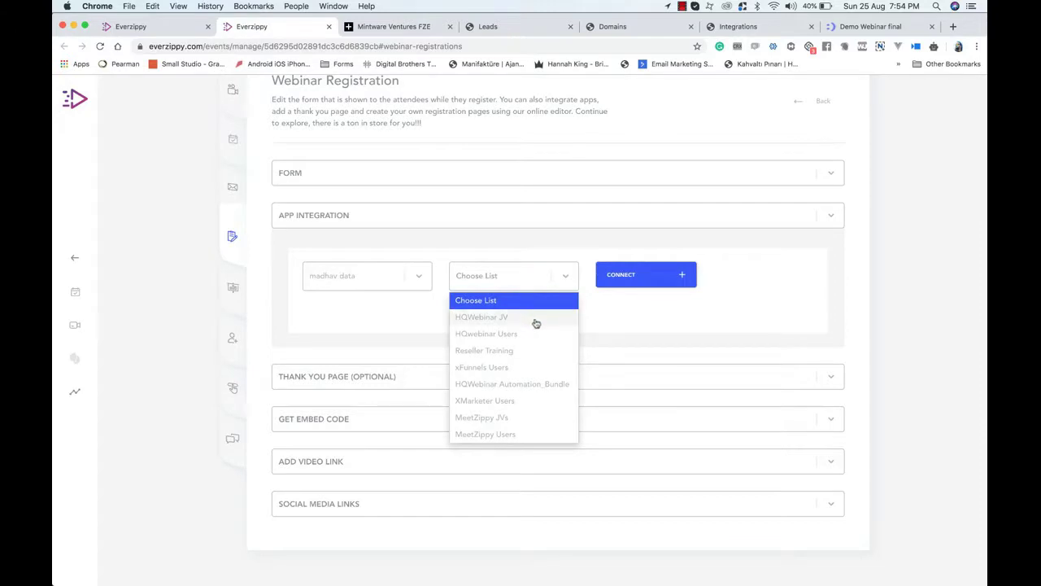
{"action": "left_click", "coordinate": [535, 318]}
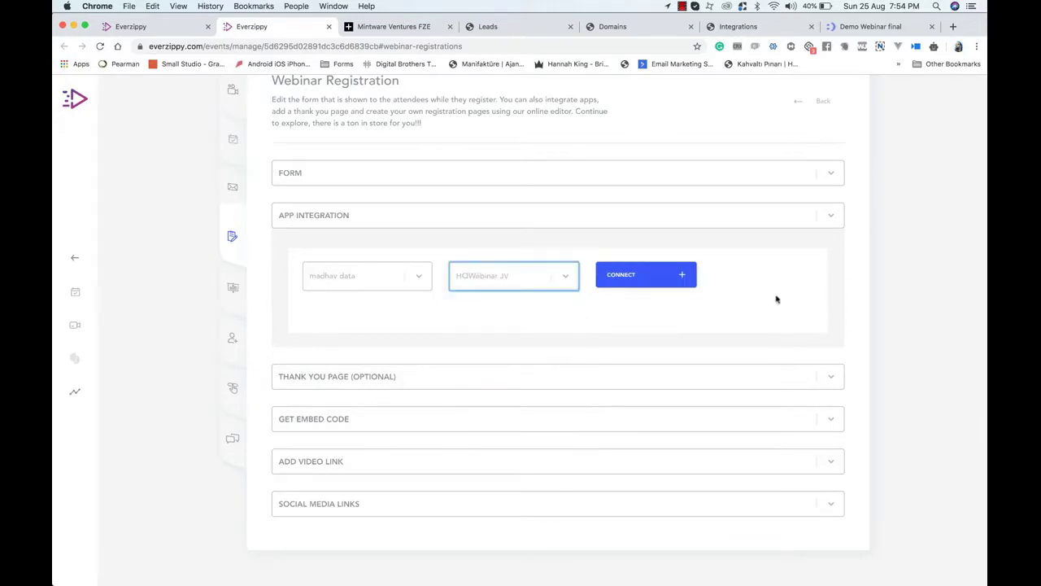
{"action": "left_click", "coordinate": [537, 280]}
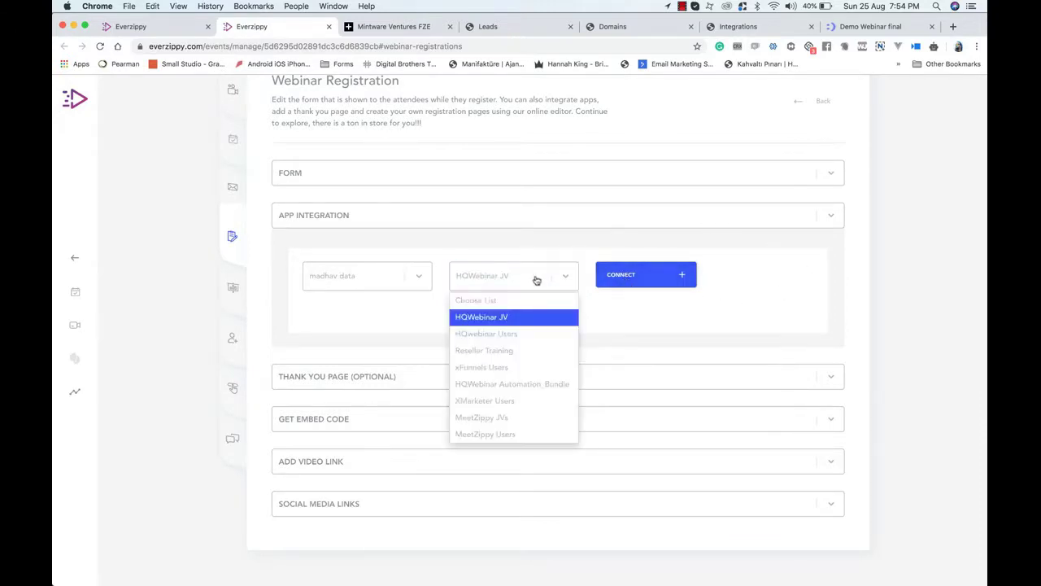
{"action": "left_click", "coordinate": [616, 251]}
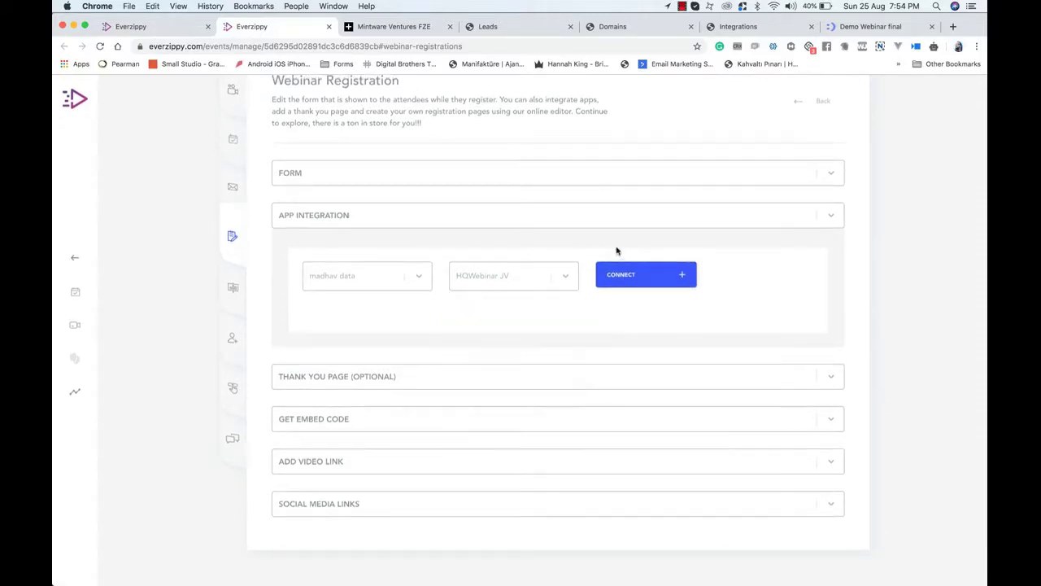
{"action": "left_click", "coordinate": [646, 277]}
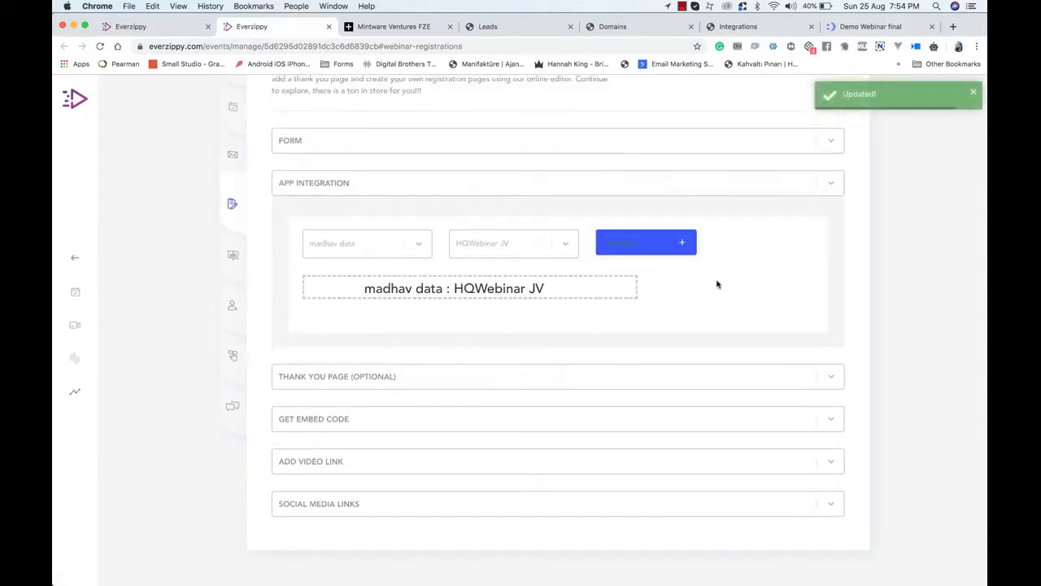
{"action": "left_click", "coordinate": [546, 193]}
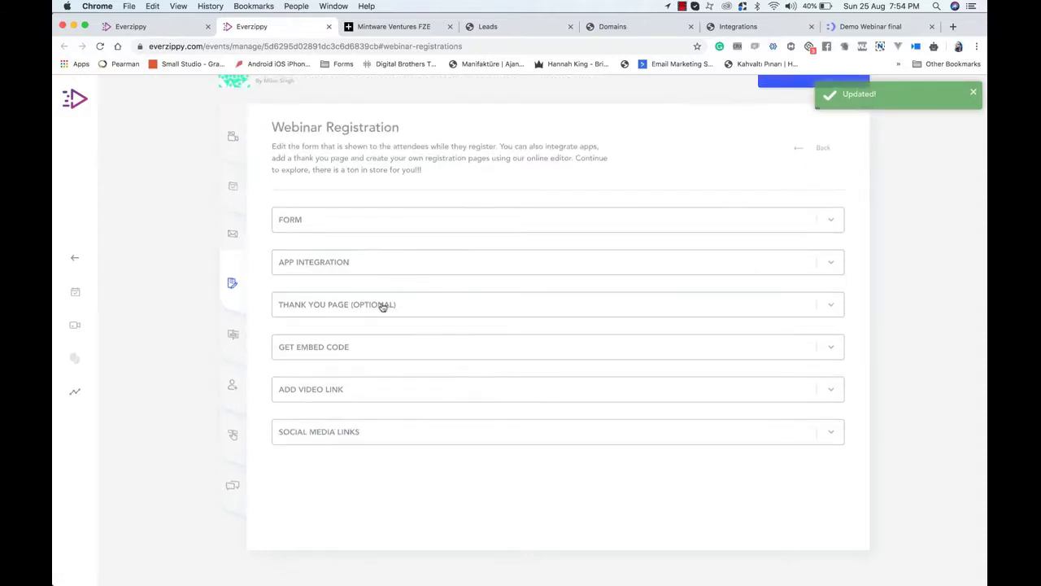
{"action": "left_click", "coordinate": [383, 306]}
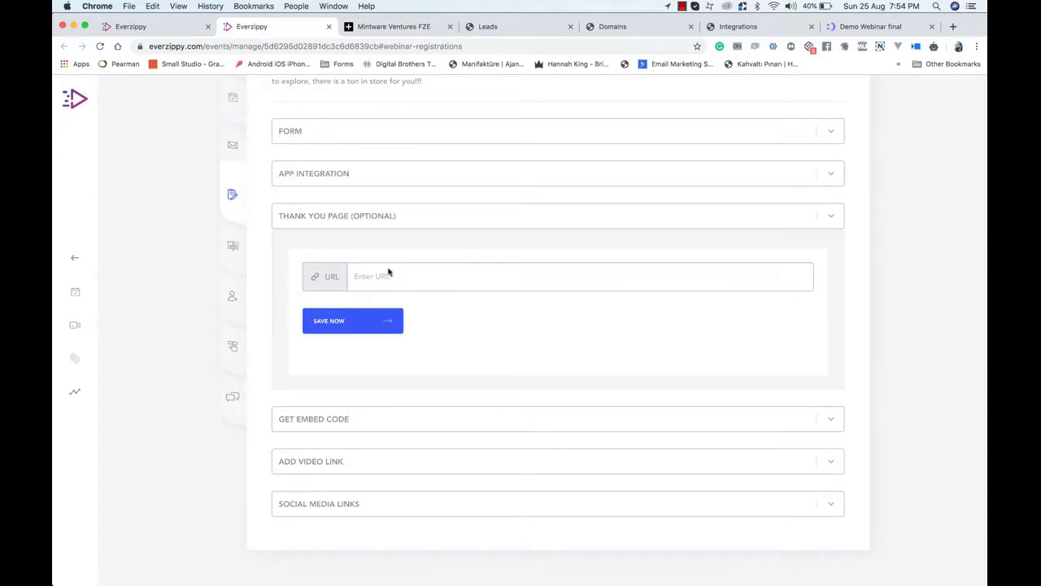
Step: Toggle the optional Thank You Page settings, then reveal the iframe embed code (100% width, 300 height)
{"action": "left_click", "coordinate": [367, 216]}
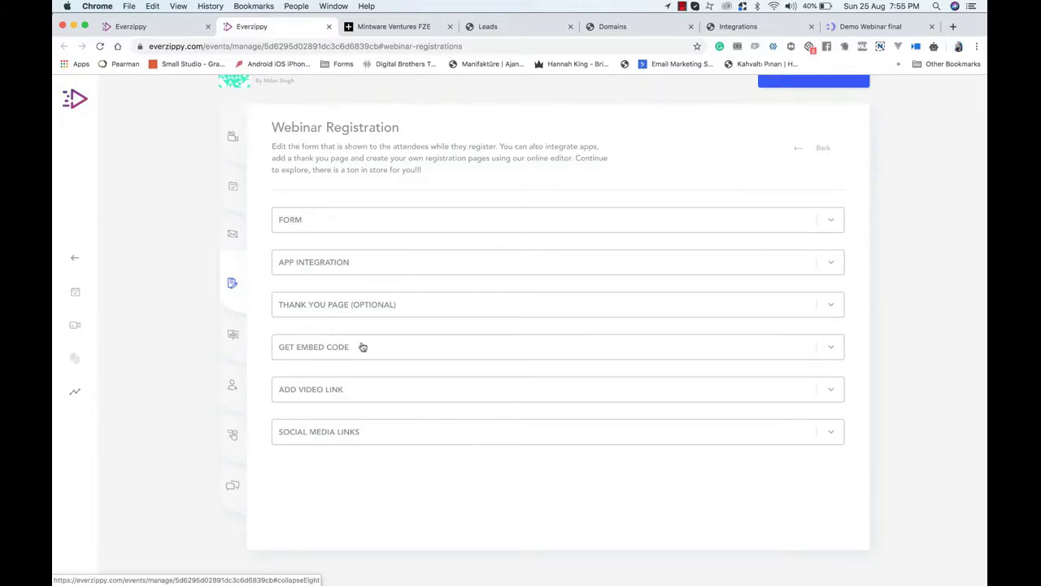
{"action": "left_click", "coordinate": [335, 309]}
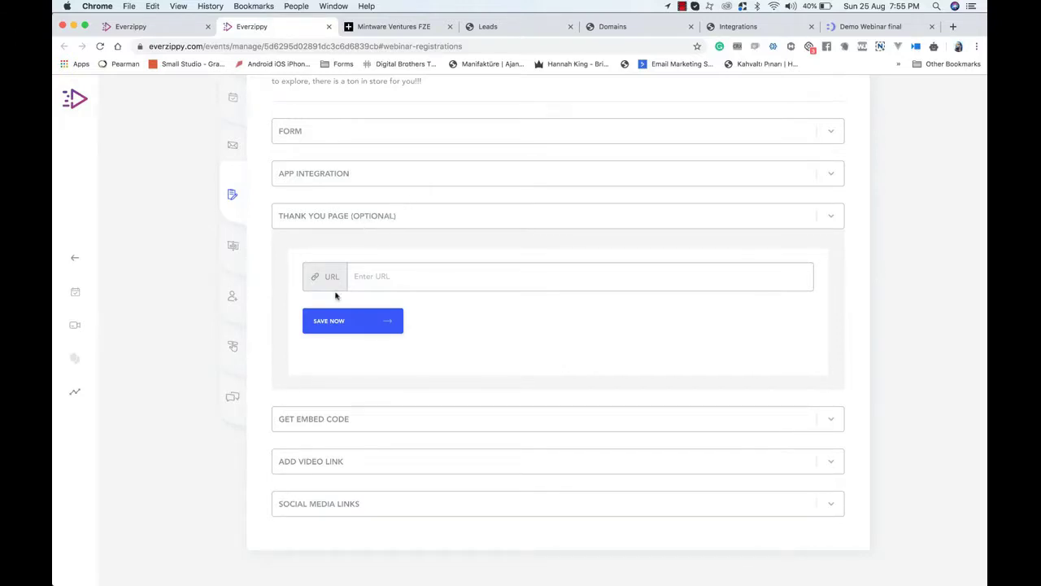
{"action": "left_click", "coordinate": [377, 222]}
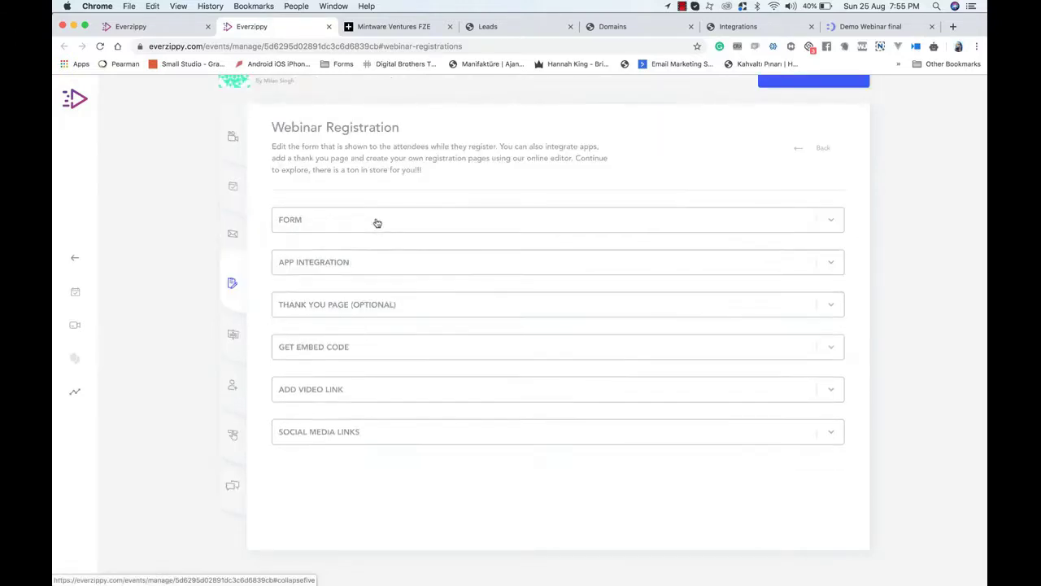
{"action": "left_click", "coordinate": [354, 355]}
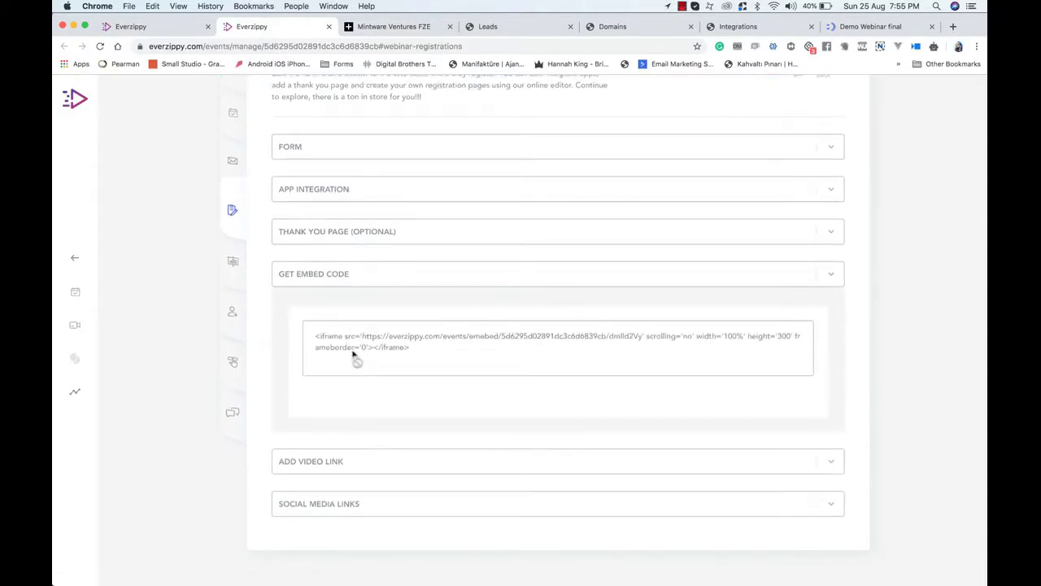
Step: Select the iframe embed code, collapse Get Embed Code and expand Add Video Link
{"action": "left_click", "coordinate": [411, 349]}
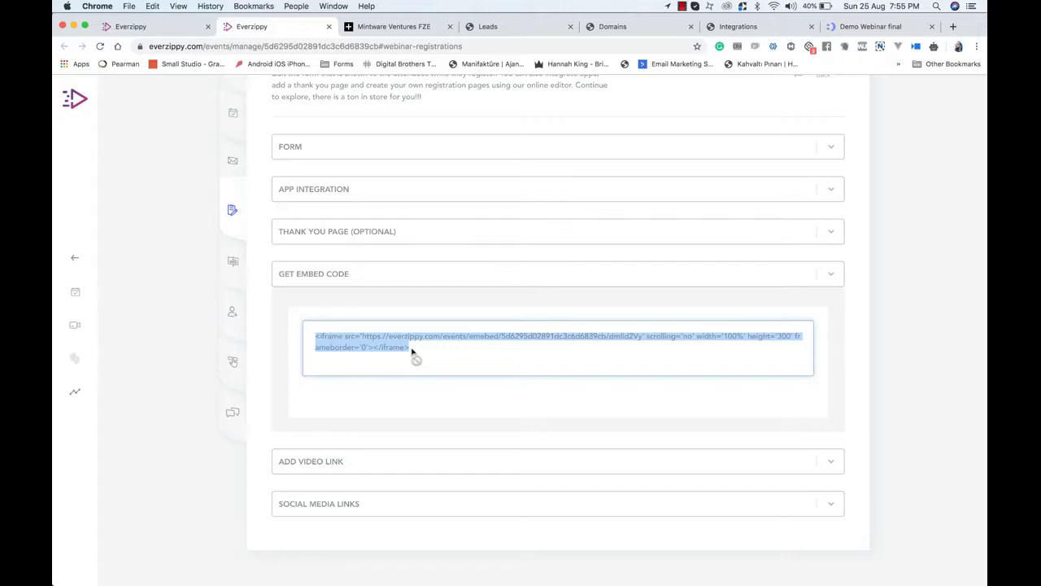
{"action": "left_click_drag", "start_coordinate": [412, 350], "coordinate": [363, 347]}
{"action": "left_click", "coordinate": [354, 290]}
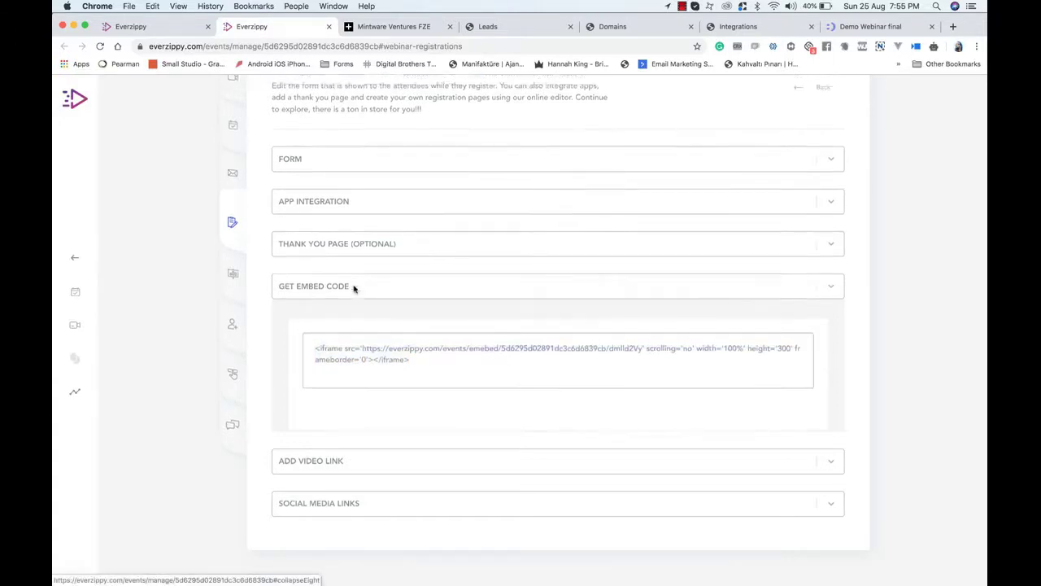
{"action": "left_click", "coordinate": [365, 397]}
{"action": "scroll", "coordinate": [364, 396], "scroll_direction": "down", "scroll_amount": 3}
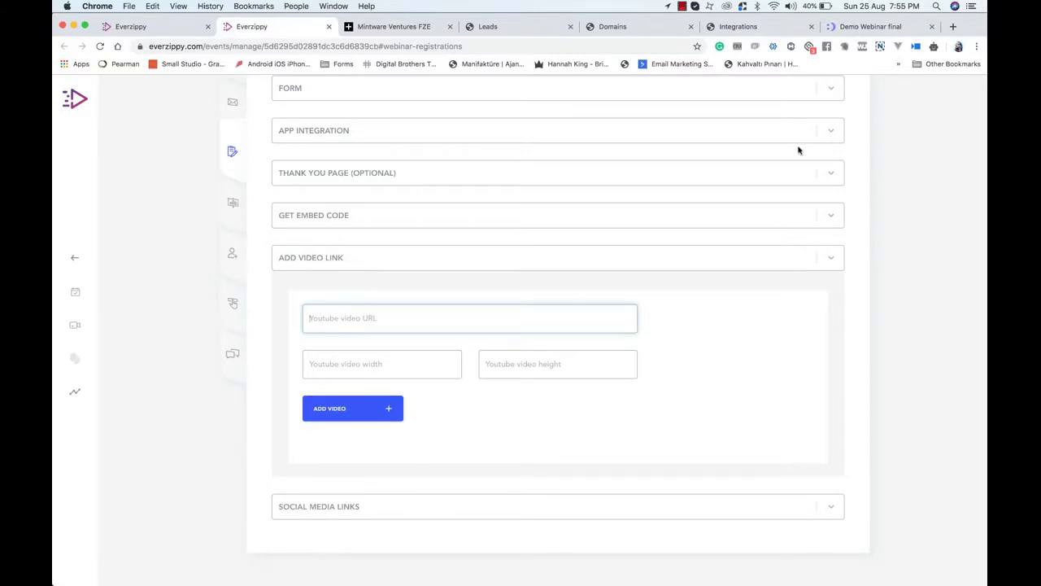
Step: Load youtube.com in a new browser tab
{"action": "left_click", "coordinate": [953, 27]}
{"action": "type", "text": "youtube.com"}
{"action": "key", "text": "Return"}
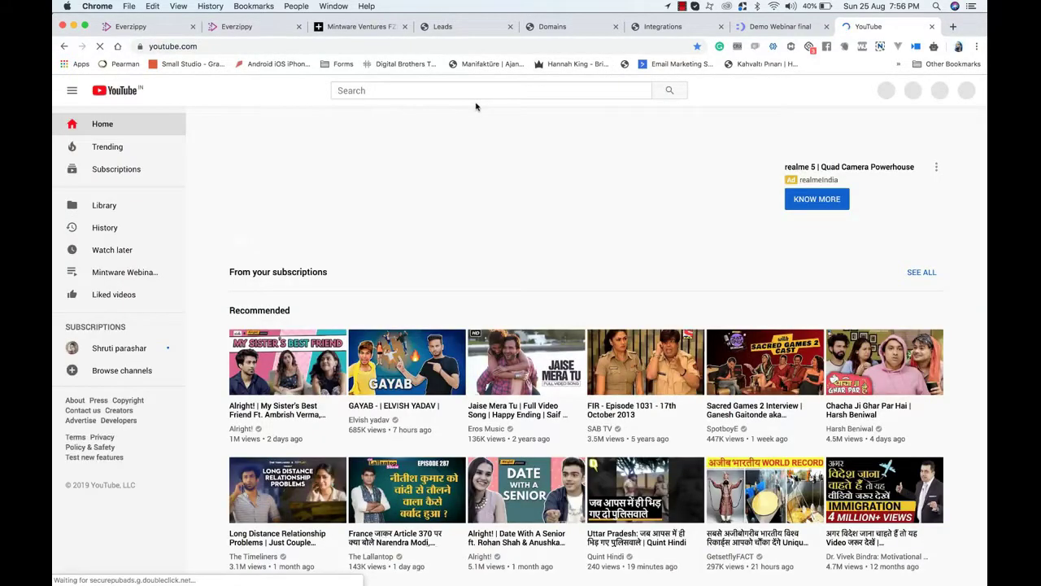
Step: Search YouTube for 'apple', open the Crunching sounds on the trail video and select its URL
{"action": "left_click", "coordinate": [476, 89]}
{"action": "type", "text": "apple"}
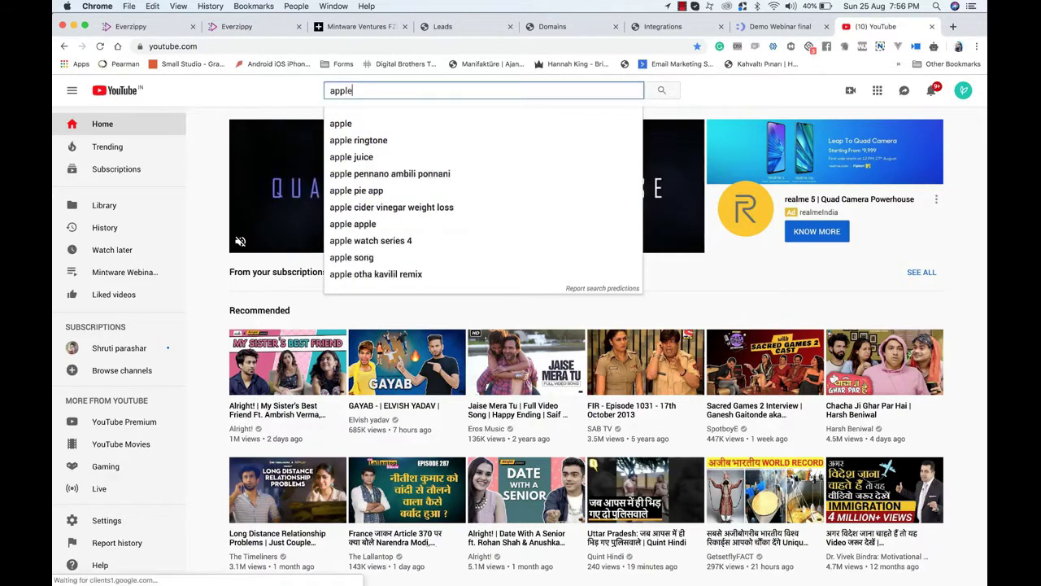
{"action": "key", "text": "Return"}
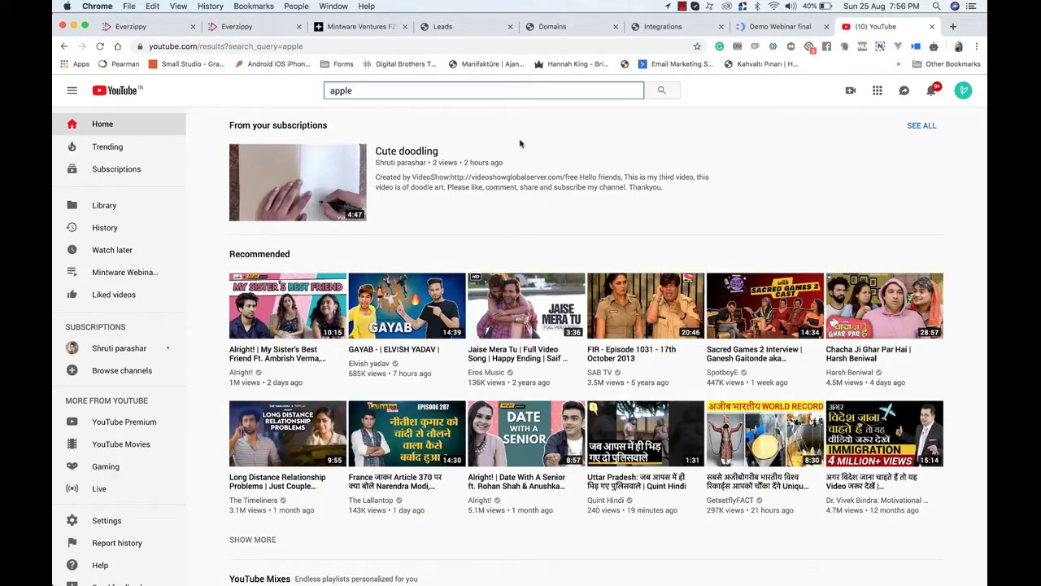
{"action": "left_click", "coordinate": [663, 91]}
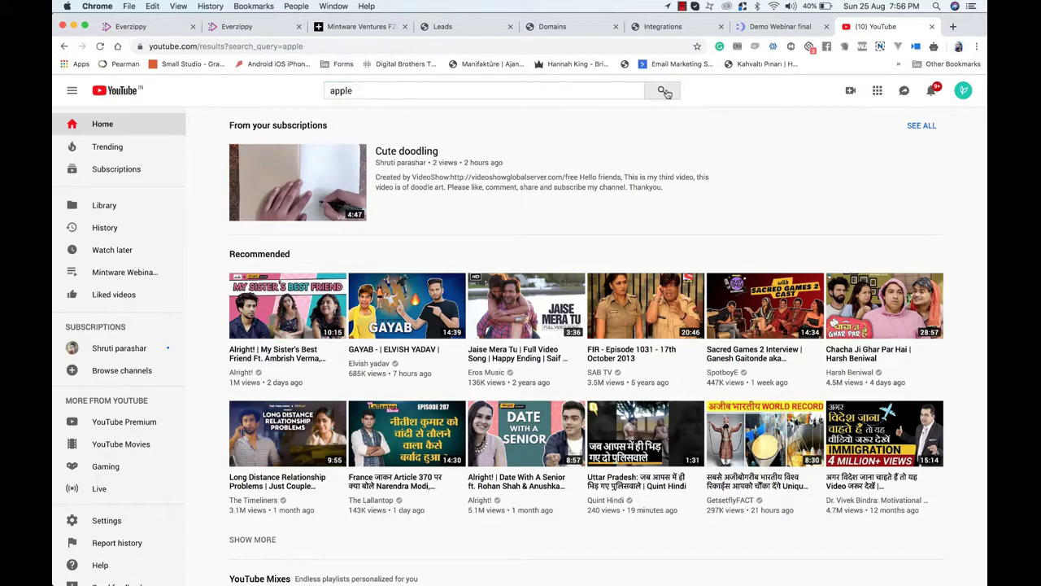
{"action": "scroll", "coordinate": [351, 345], "scroll_direction": "down", "scroll_amount": 3}
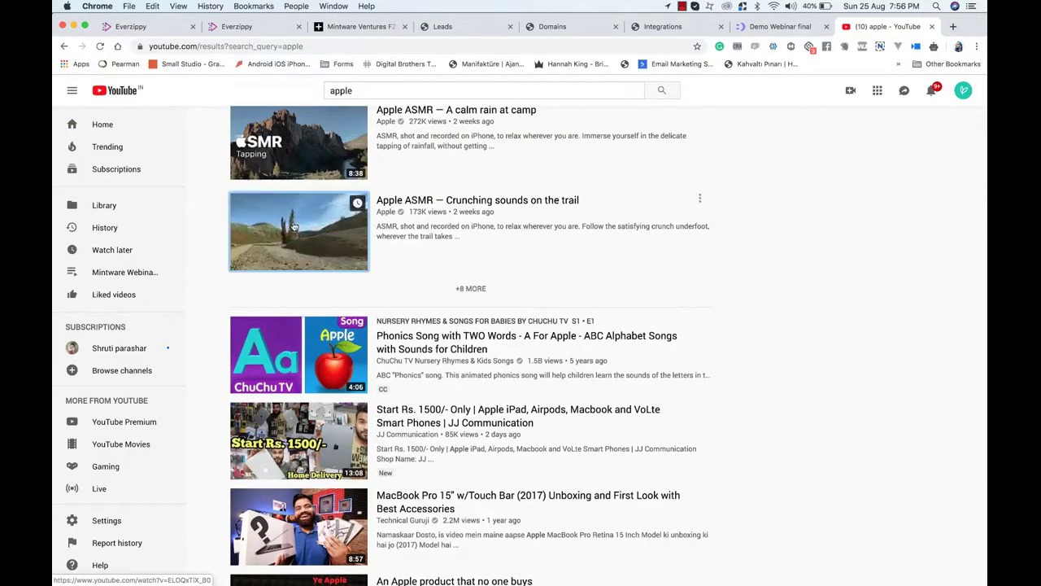
{"action": "left_click", "coordinate": [345, 240]}
{"action": "left_click", "coordinate": [435, 46]}
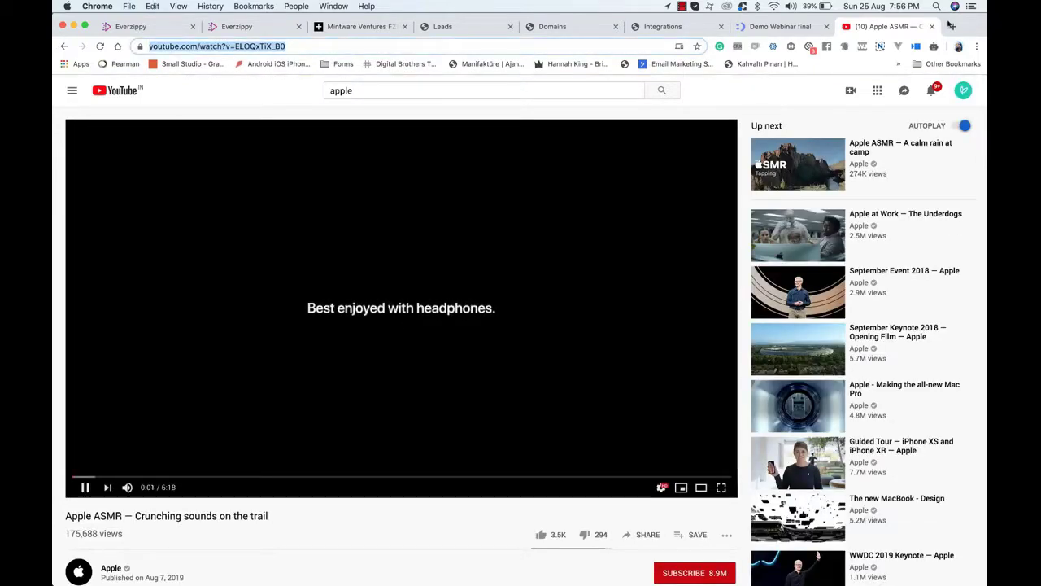
Step: Paste the Crunching sounds video URL into Add Video Link at 640 by 480 and add it
{"action": "left_click", "coordinate": [933, 27]}
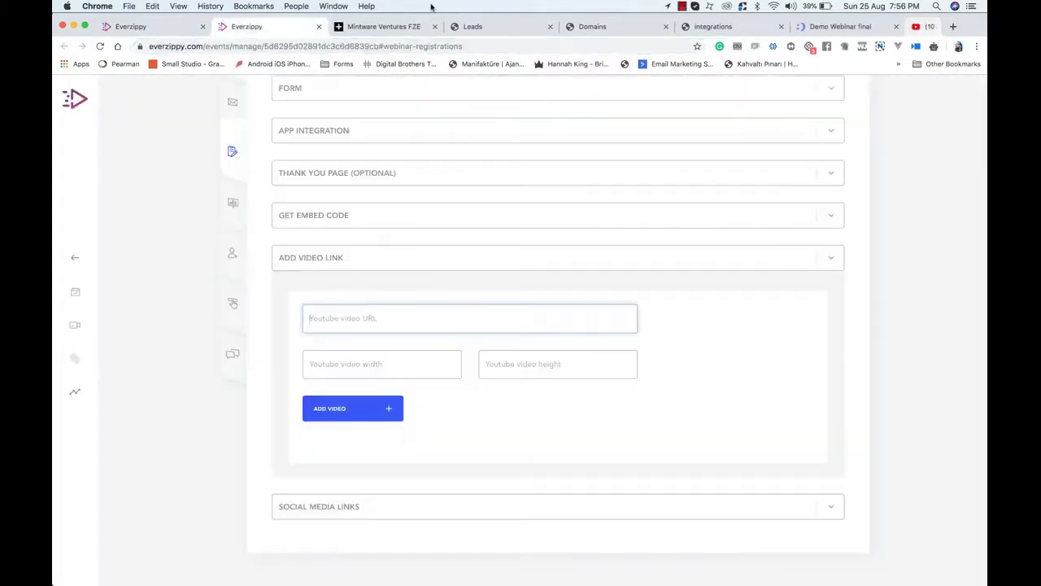
{"action": "type", "text": "https://www.youtube.com/watch?v=ELOQxTiX_80"}
{"action": "left_click", "coordinate": [403, 357]}
{"action": "type", "text": "640"}
{"action": "key", "text": "Tab"}
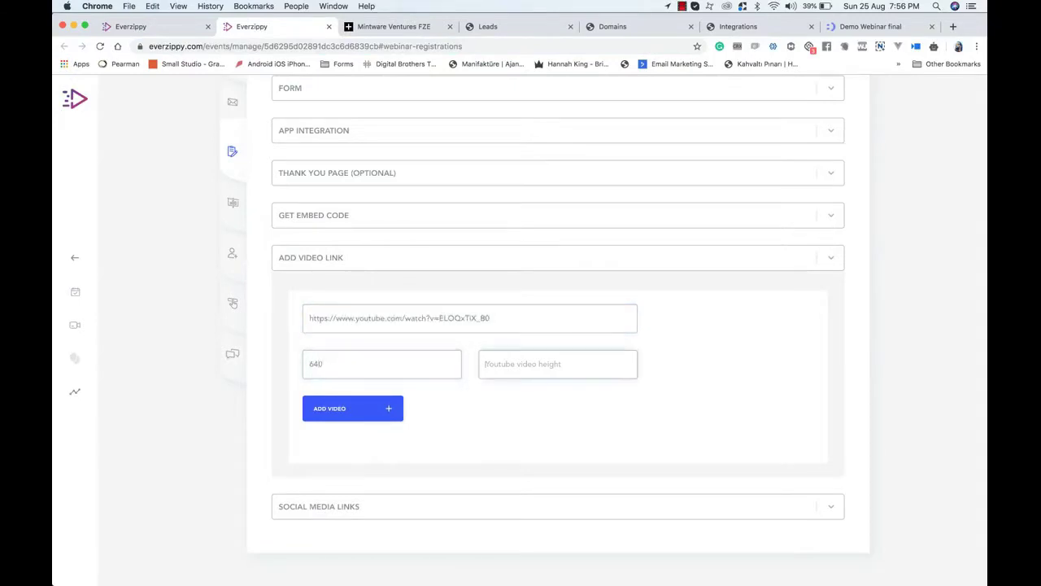
{"action": "type", "text": "480"}
{"action": "left_click", "coordinate": [335, 408]}
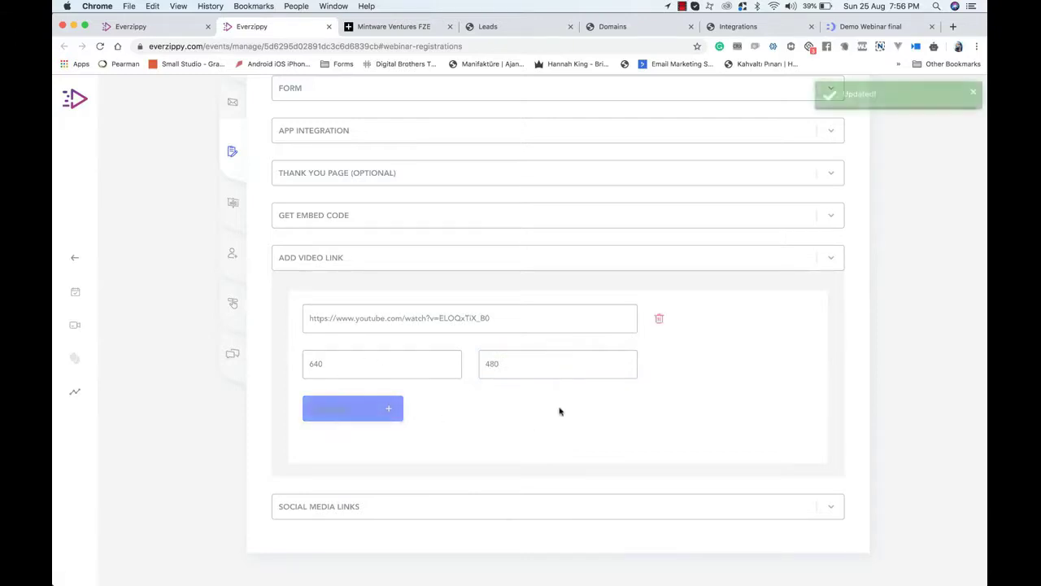
{"action": "left_click", "coordinate": [424, 29]}
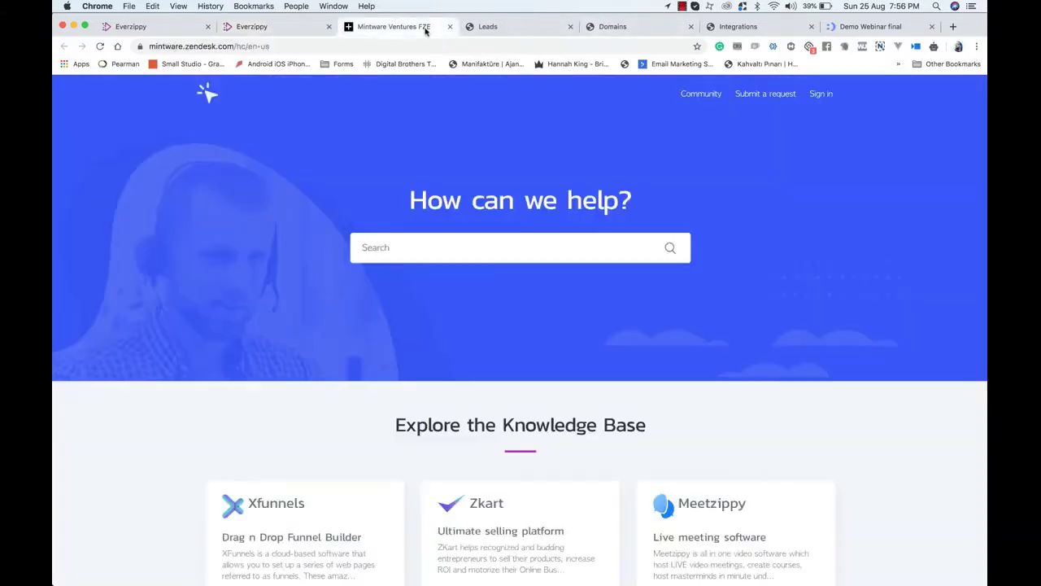
{"action": "left_click", "coordinate": [295, 28]}
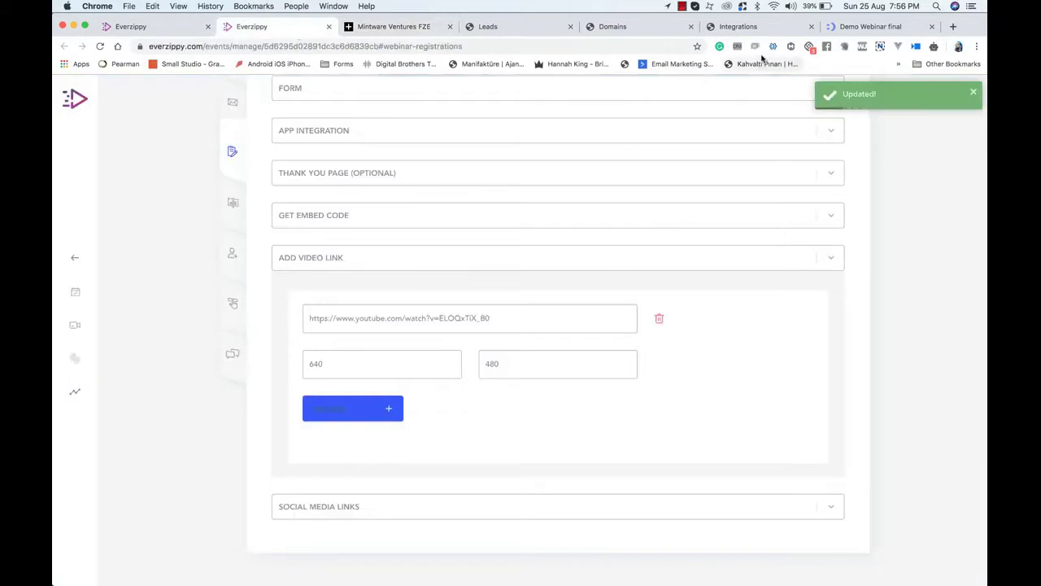
Step: Reload the registration page, play and pause the embedded Crunching sounds video, then return to the dashboard
{"action": "left_click", "coordinate": [868, 26]}
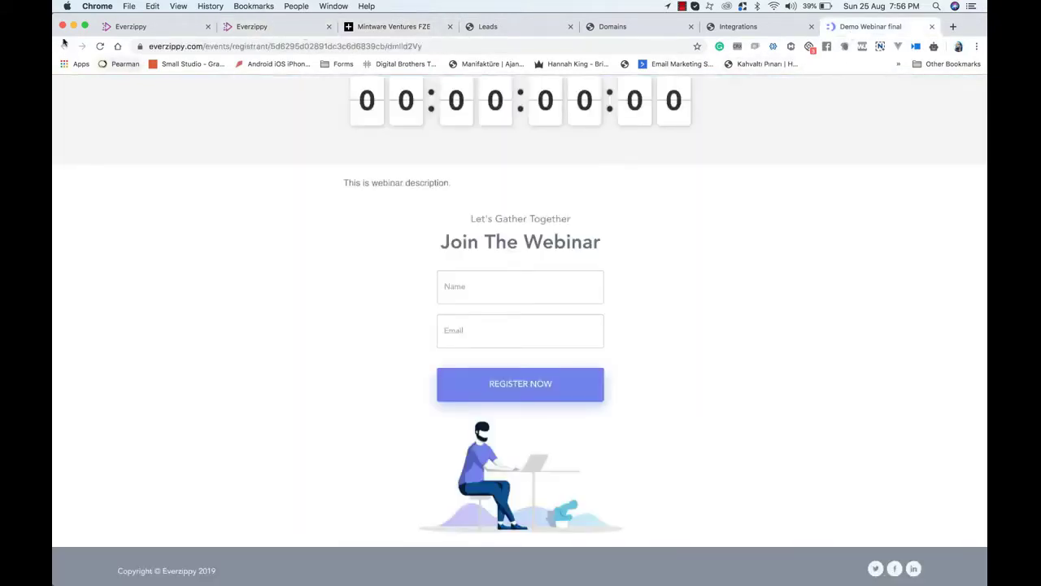
{"action": "left_click", "coordinate": [99, 45]}
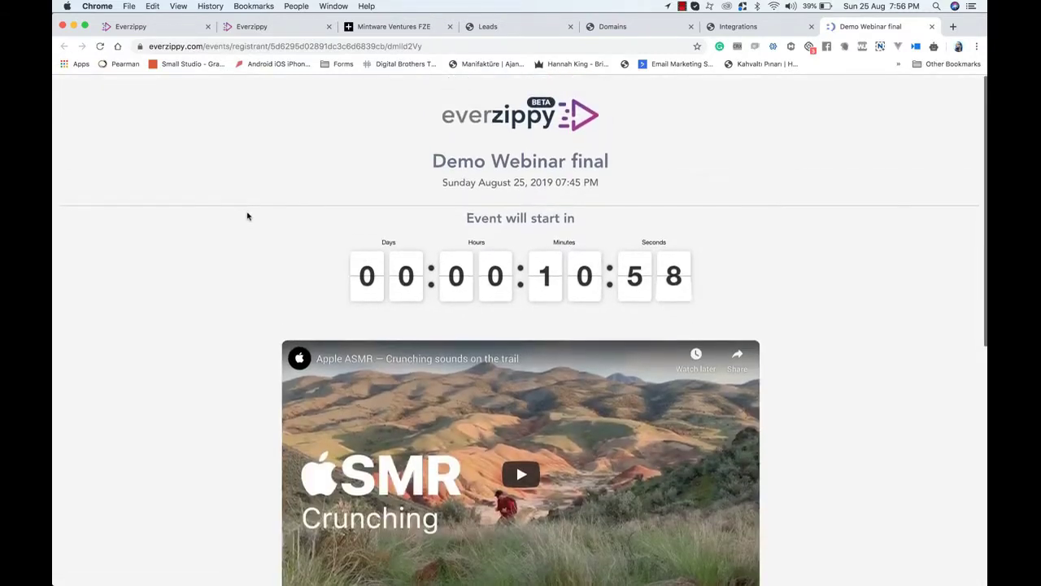
{"action": "scroll", "coordinate": [247, 215], "scroll_direction": "down", "scroll_amount": 5}
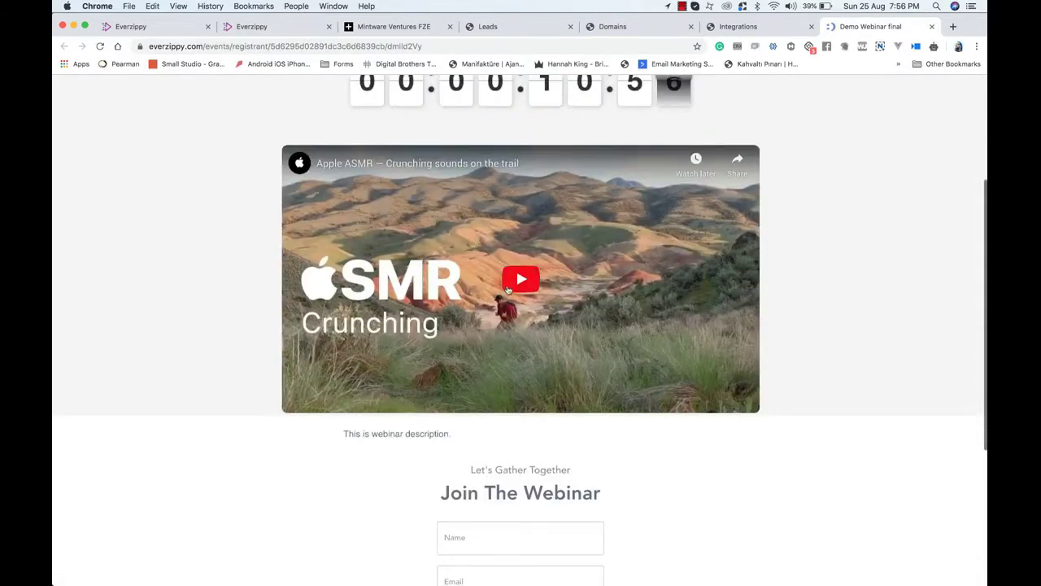
{"action": "left_click", "coordinate": [520, 279]}
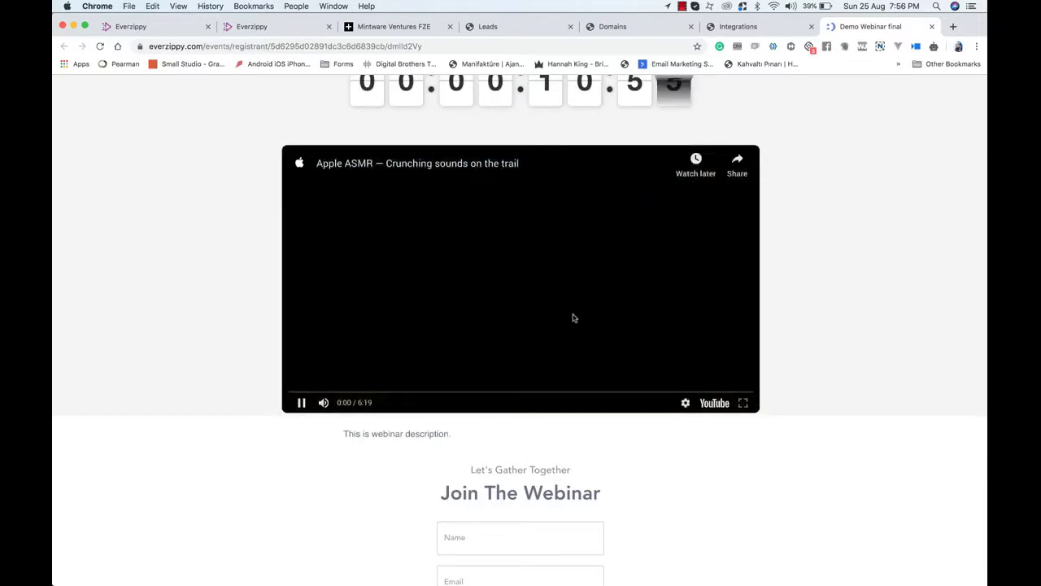
{"action": "left_click", "coordinate": [301, 404]}
{"action": "scroll", "coordinate": [207, 295], "scroll_direction": "up", "scroll_amount": 5}
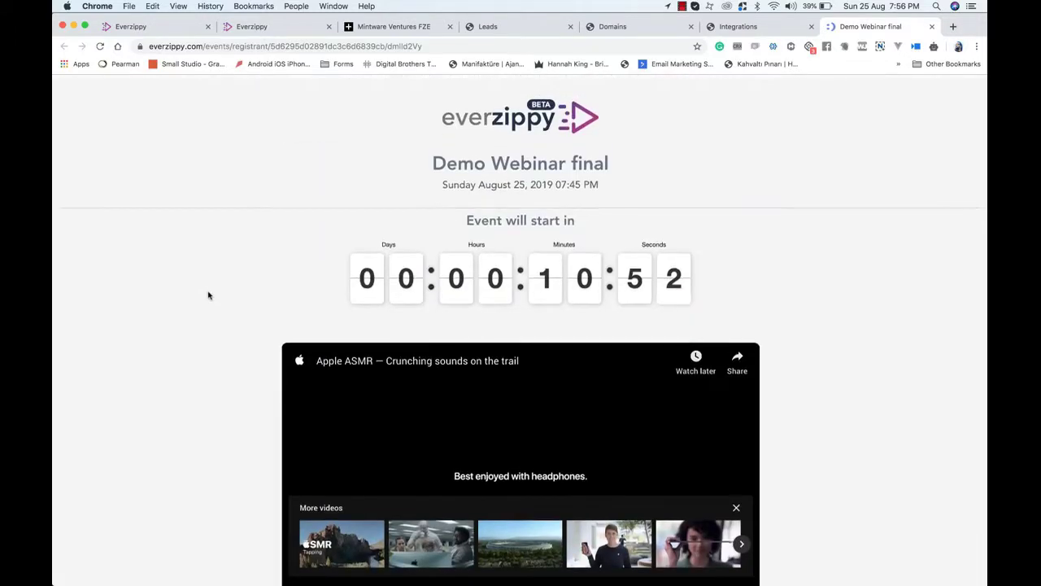
{"action": "scroll", "coordinate": [207, 295], "scroll_direction": "down", "scroll_amount": 10}
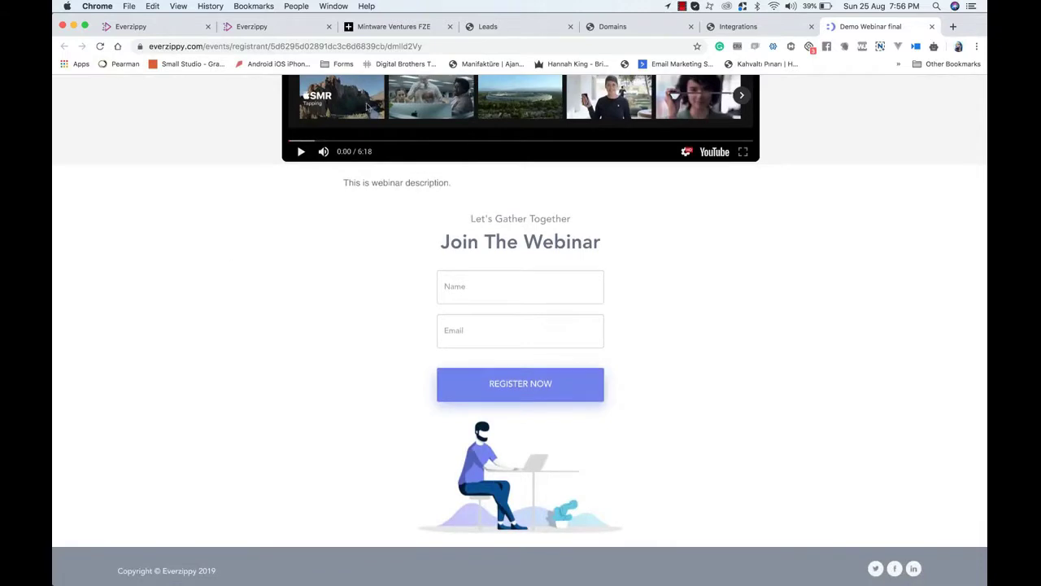
{"action": "left_click", "coordinate": [151, 28]}
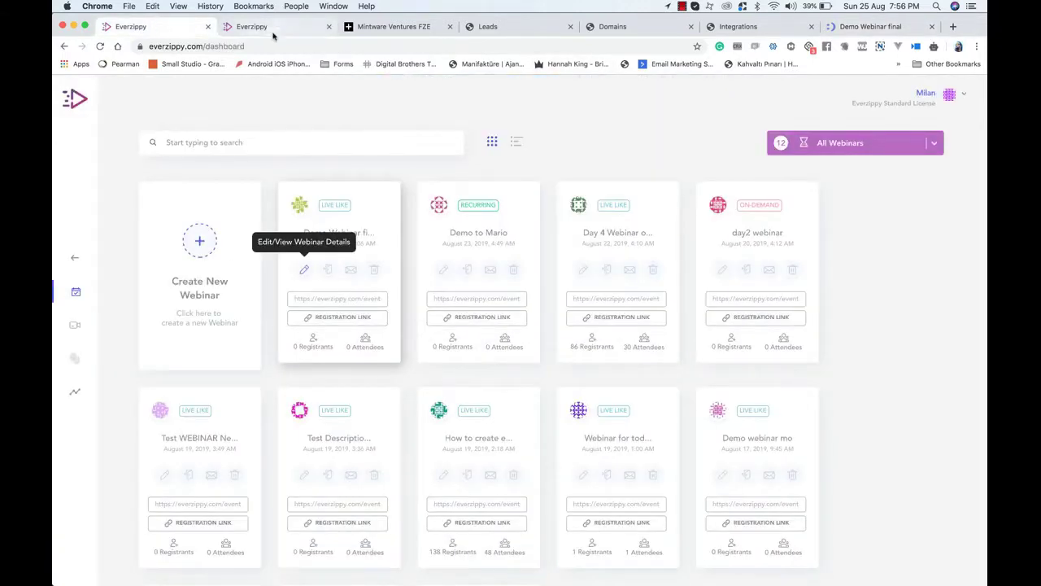
Step: In the webinar's settings, expand Social Media Links, then go to Webinar Tracking
{"action": "left_click", "coordinate": [264, 29]}
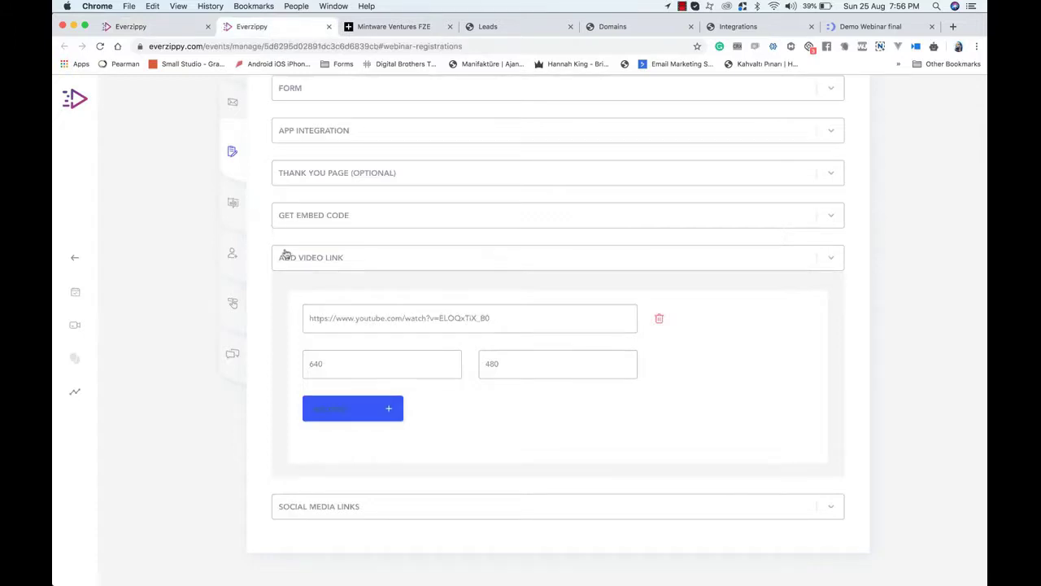
{"action": "left_click", "coordinate": [375, 505]}
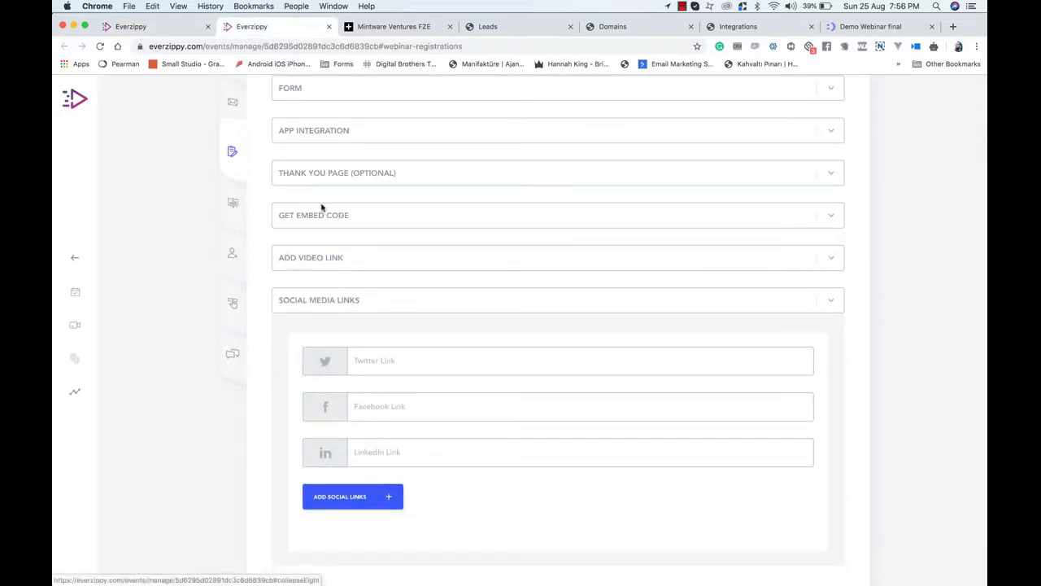
{"action": "scroll", "coordinate": [268, 184], "scroll_direction": "up", "scroll_amount": 2}
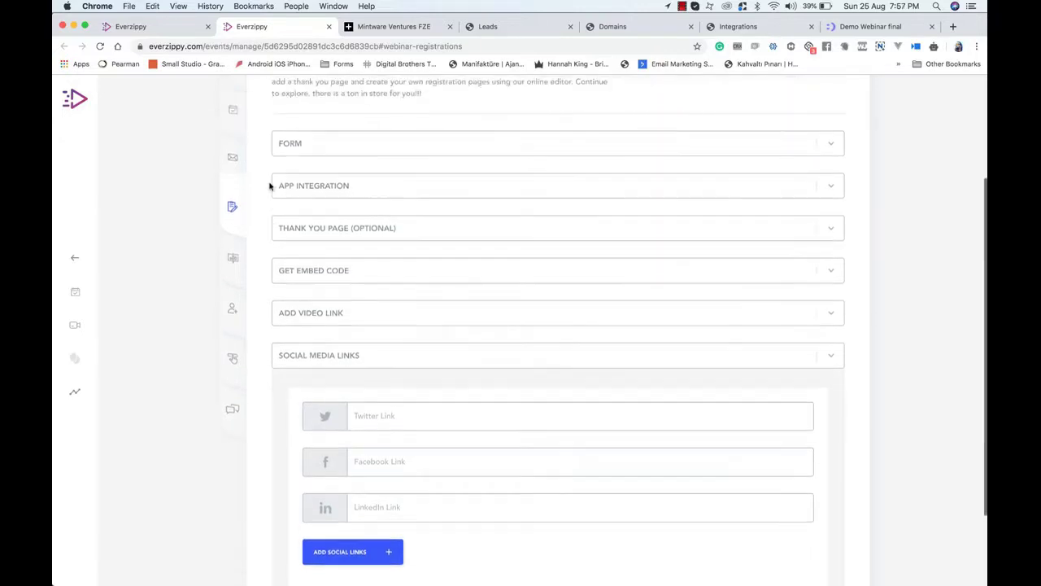
{"action": "left_click", "coordinate": [244, 260]}
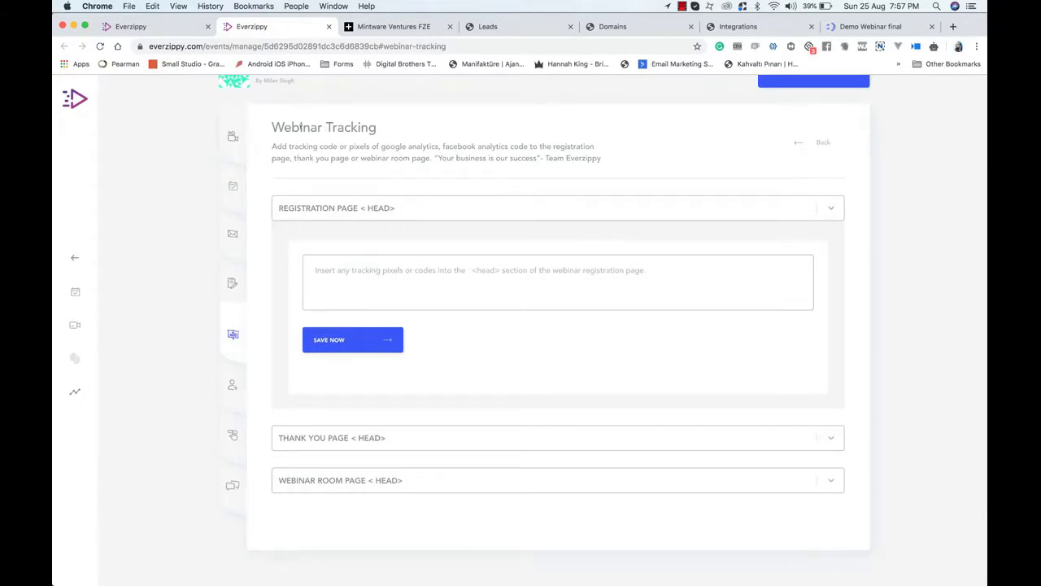
Step: Expand and collapse the Registration, Thank You and Webinar Room head-code panels, then view the empty registrants list
{"action": "left_click", "coordinate": [370, 209]}
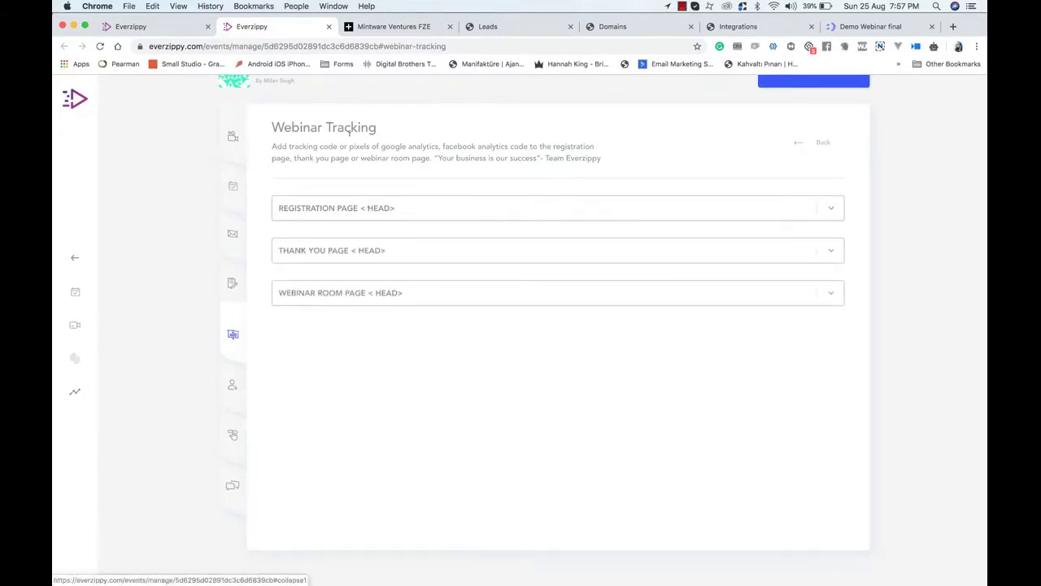
{"action": "left_click", "coordinate": [350, 209]}
{"action": "left_click", "coordinate": [349, 209]}
{"action": "left_click", "coordinate": [355, 249]}
{"action": "left_click", "coordinate": [356, 250]}
{"action": "left_click", "coordinate": [356, 291]}
{"action": "left_click", "coordinate": [358, 291]}
{"action": "left_click", "coordinate": [352, 209]}
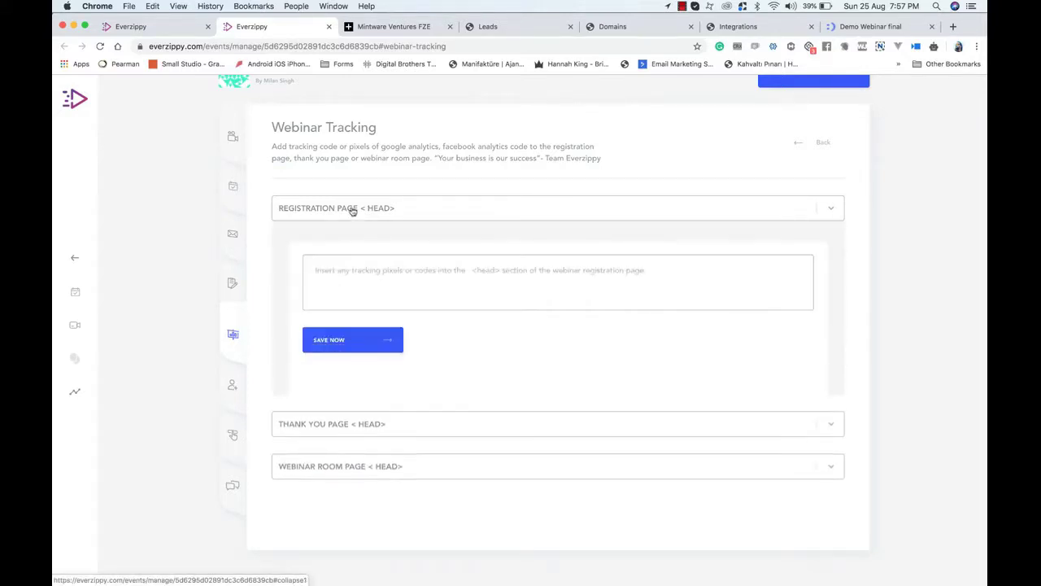
{"action": "left_click", "coordinate": [352, 209]}
{"action": "left_click", "coordinate": [355, 252]}
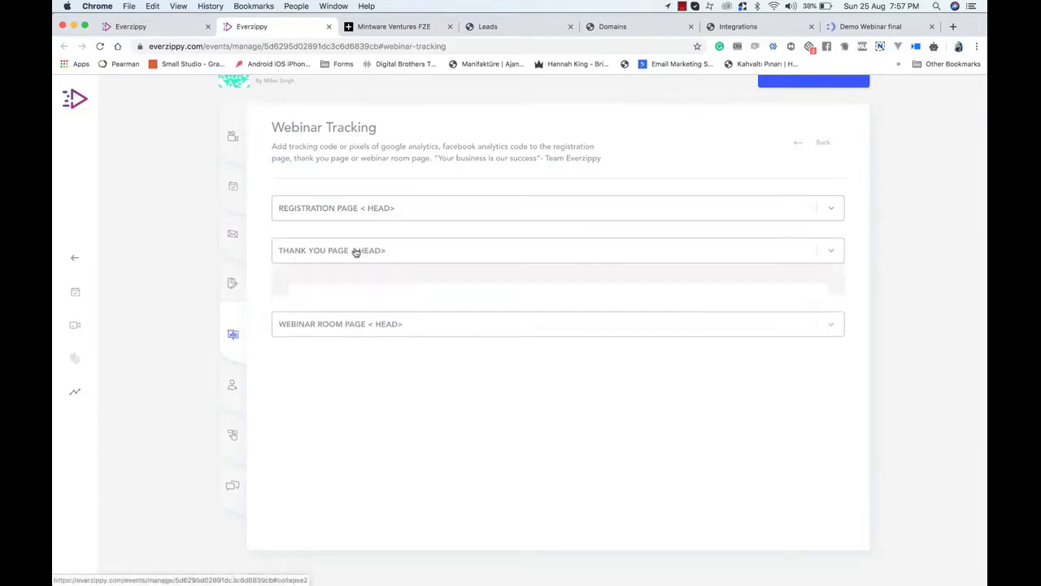
{"action": "left_click", "coordinate": [356, 251]}
{"action": "left_click", "coordinate": [233, 382]}
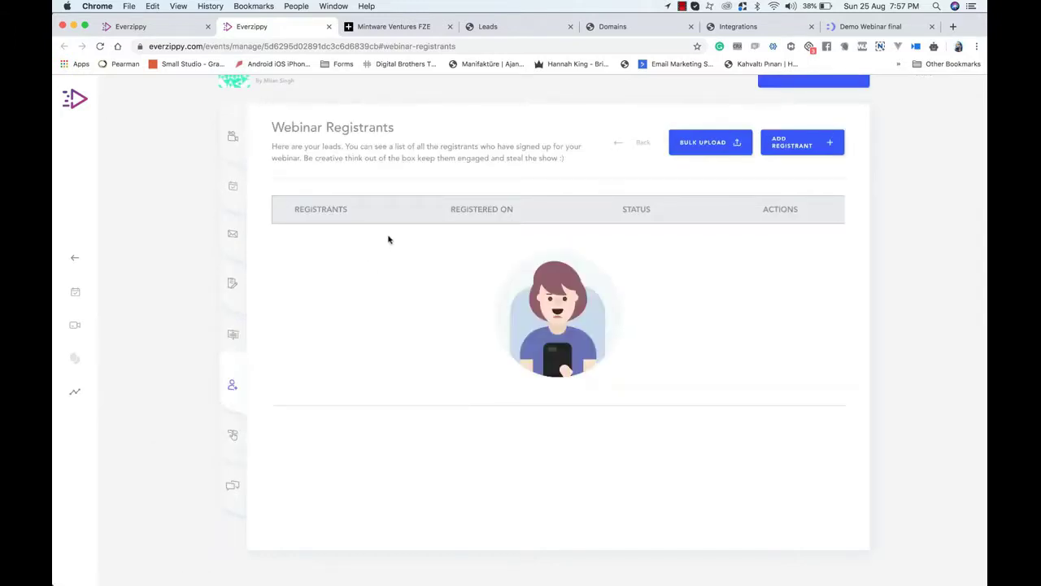
{"action": "scroll", "coordinate": [744, 166], "scroll_direction": "up", "scroll_amount": 3}
Step: Open the live room tab, preview and close Add Registrant and Bulk Upload, then go to Simulated CTA
{"action": "left_click", "coordinate": [778, 122]}
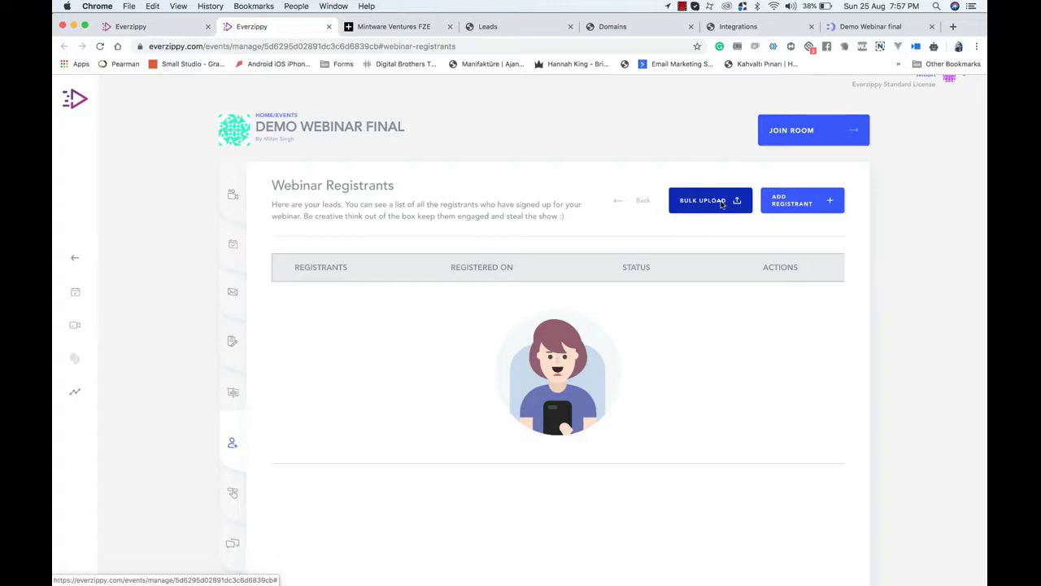
{"action": "left_click", "coordinate": [807, 205]}
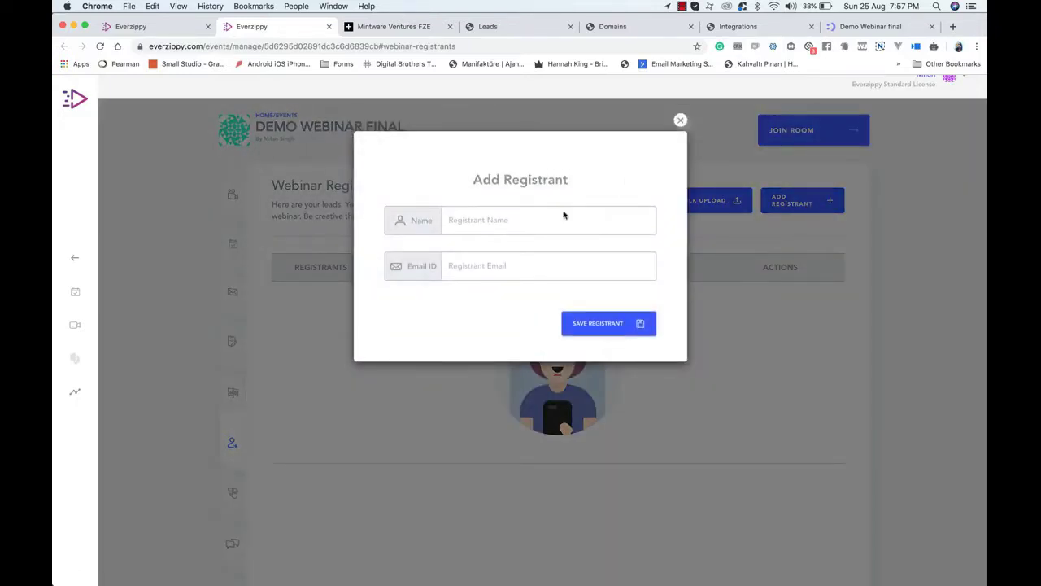
{"action": "left_click", "coordinate": [681, 121]}
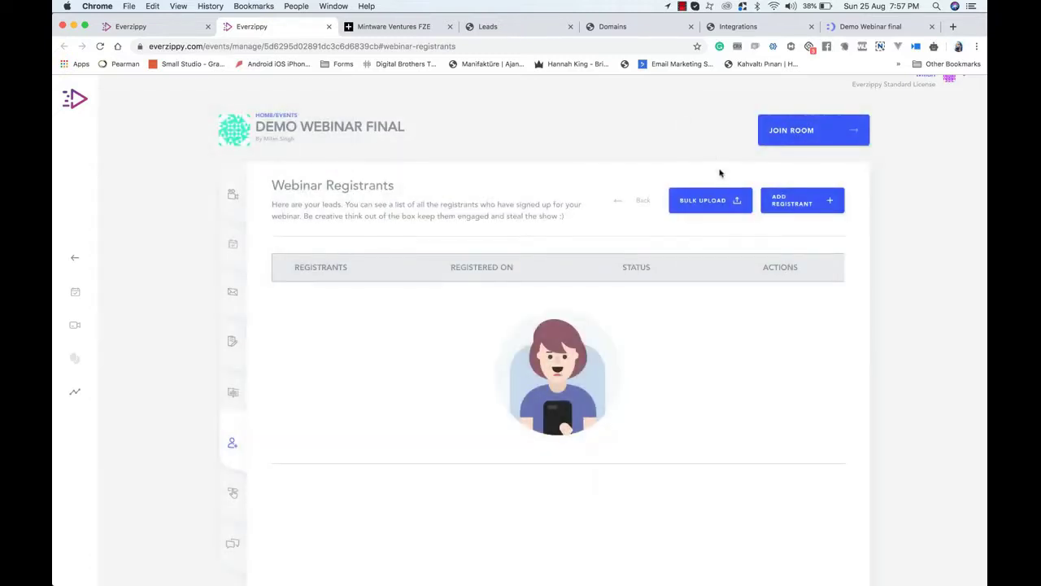
{"action": "left_click", "coordinate": [711, 204]}
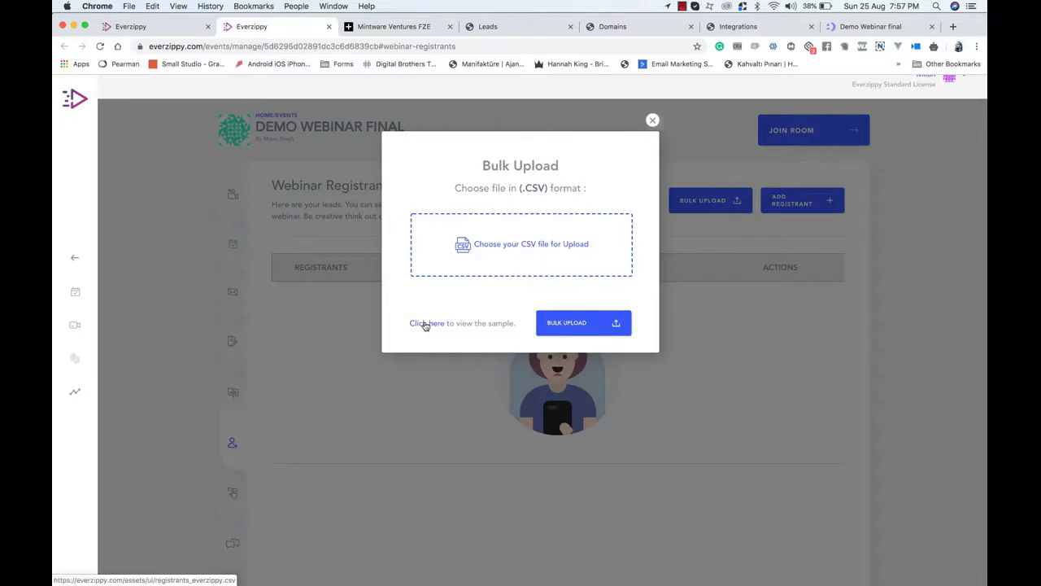
{"action": "left_click", "coordinate": [652, 121]}
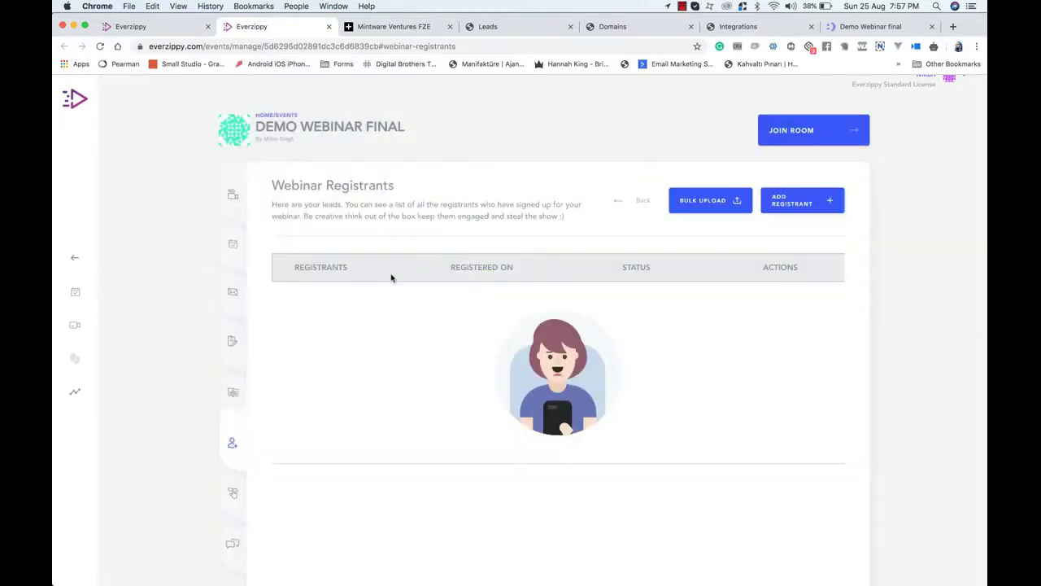
{"action": "left_click", "coordinate": [232, 496]}
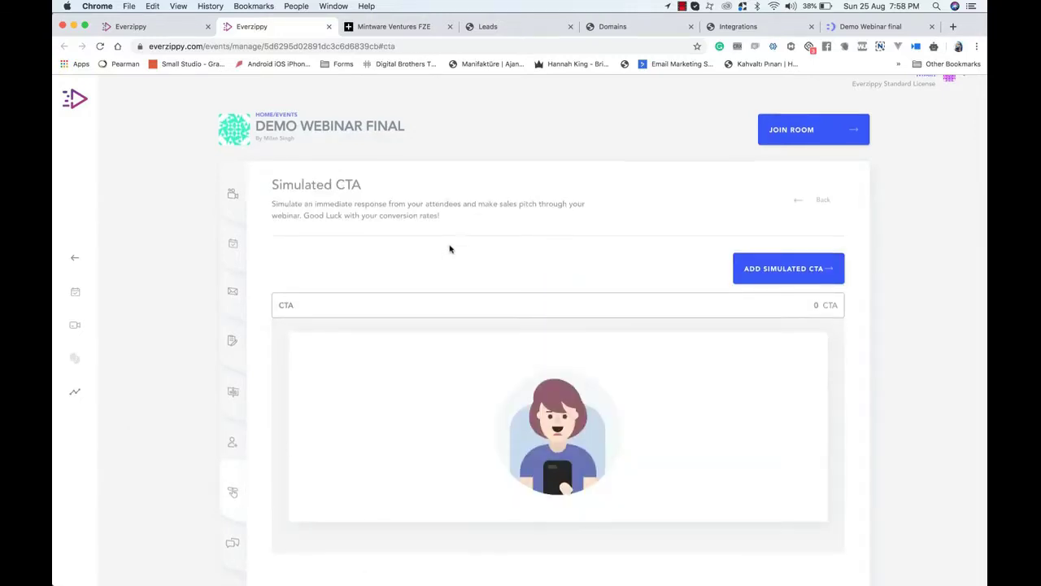
Step: Scroll the empty Simulated CTA page and begin adding a new simulated CTA
{"action": "scroll", "coordinate": [450, 249], "scroll_direction": "down", "scroll_amount": 1}
{"action": "scroll", "coordinate": [450, 249], "scroll_direction": "up", "scroll_amount": 1}
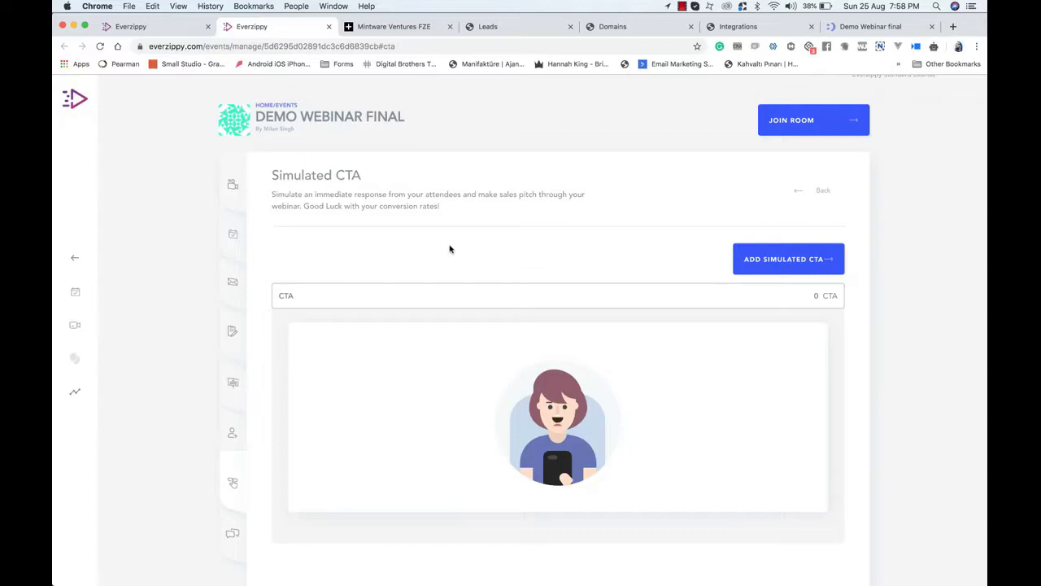
{"action": "left_click", "coordinate": [766, 270]}
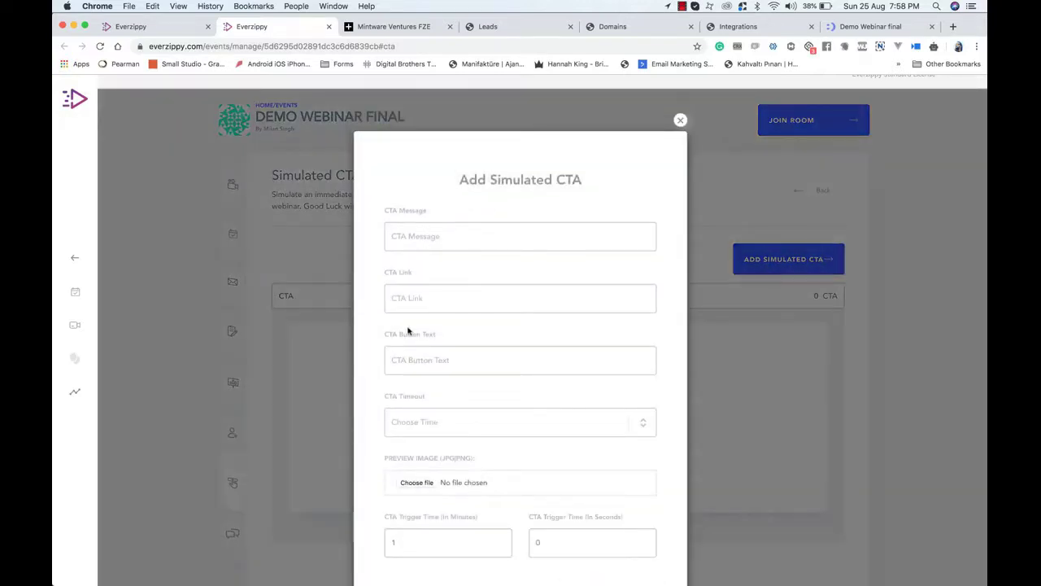
Step: Pick a CTA timeout and set the CTA trigger time to 0 minutes 5 seconds
{"action": "scroll", "coordinate": [456, 358], "scroll_direction": "down", "scroll_amount": 2}
{"action": "left_click", "coordinate": [451, 355]}
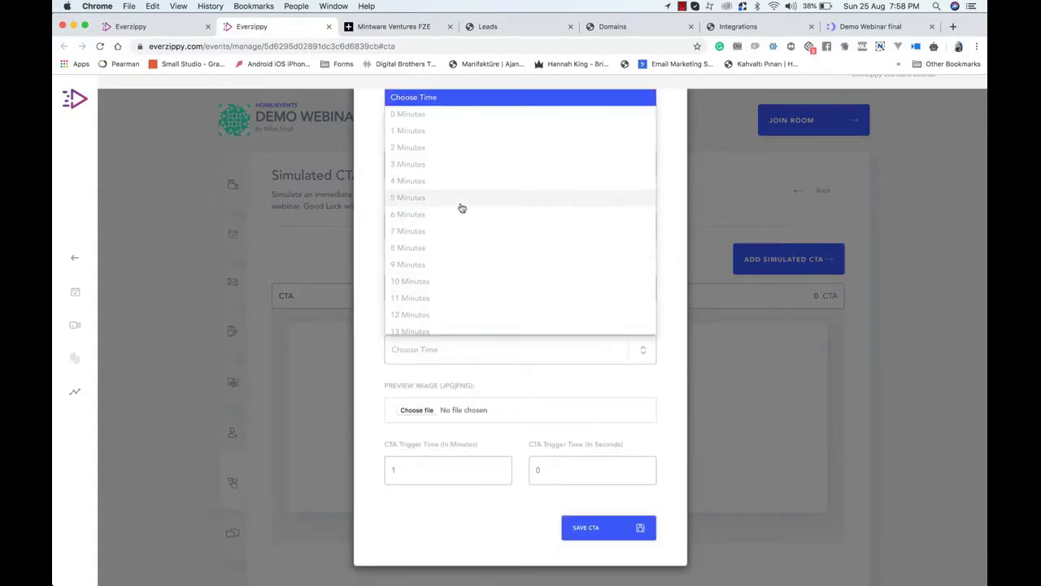
{"action": "left_click", "coordinate": [461, 208]}
{"action": "left_click", "coordinate": [451, 318]}
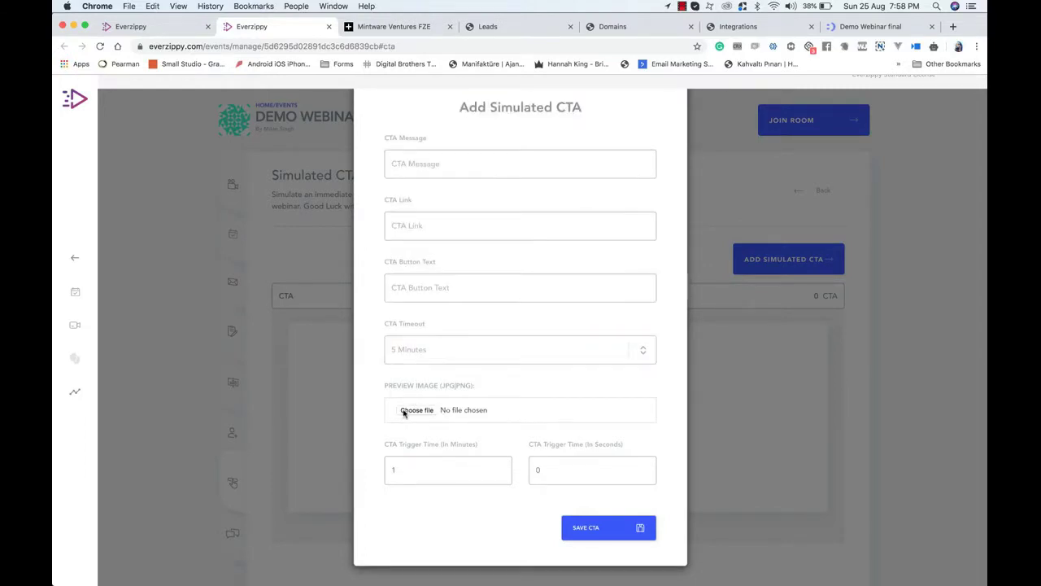
{"action": "left_click", "coordinate": [450, 478]}
{"action": "double_click", "coordinate": [450, 477]}
{"action": "type", "text": "30"}
{"action": "left_click", "coordinate": [593, 469]}
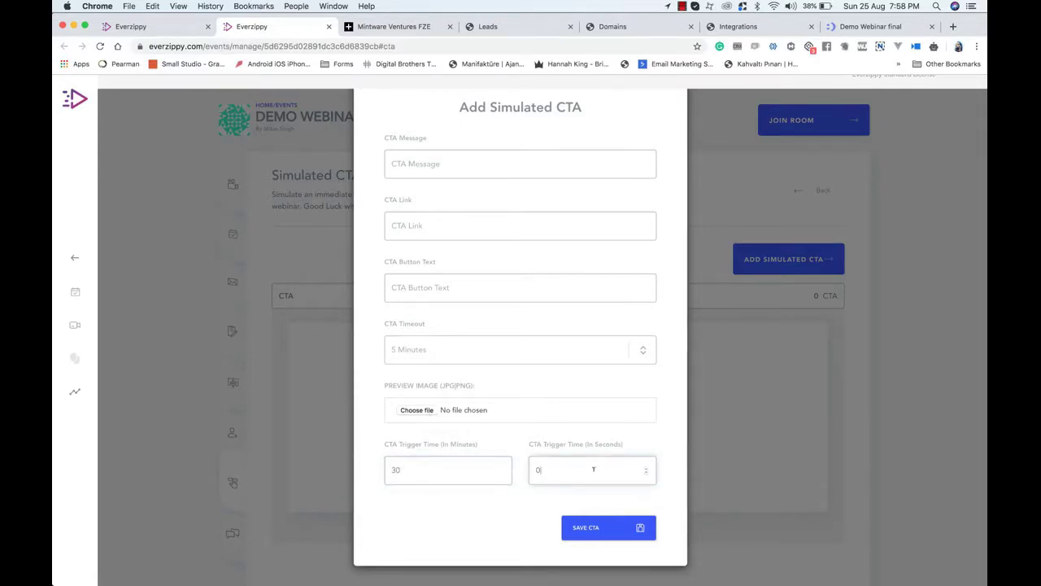
{"action": "key", "text": "BackSpace"}
{"action": "type", "text": "30"}
{"action": "left_click", "coordinate": [650, 437]}
{"action": "double_click", "coordinate": [470, 464]}
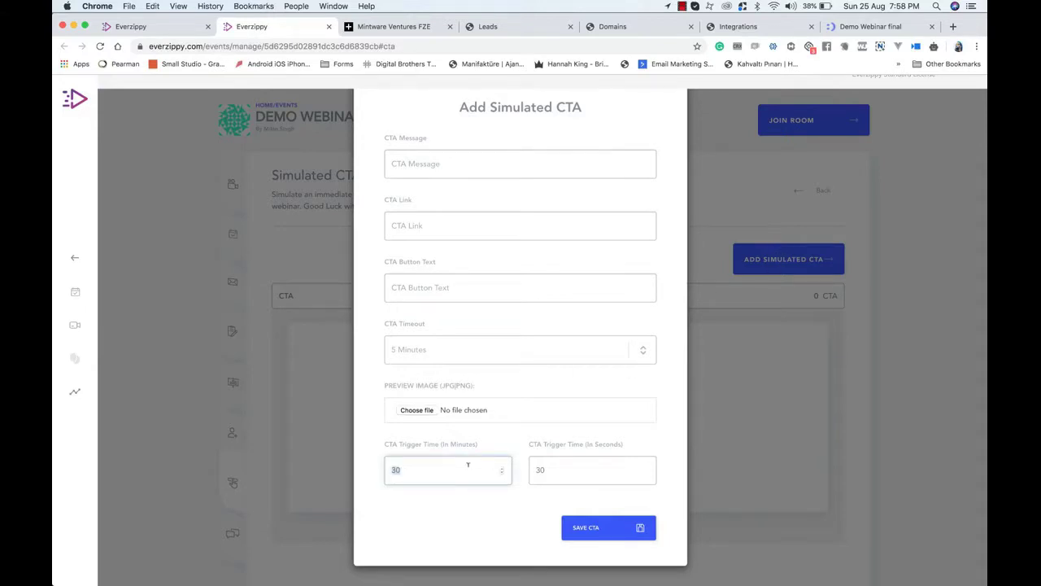
{"action": "type", "text": "0"}
{"action": "double_click", "coordinate": [567, 470]}
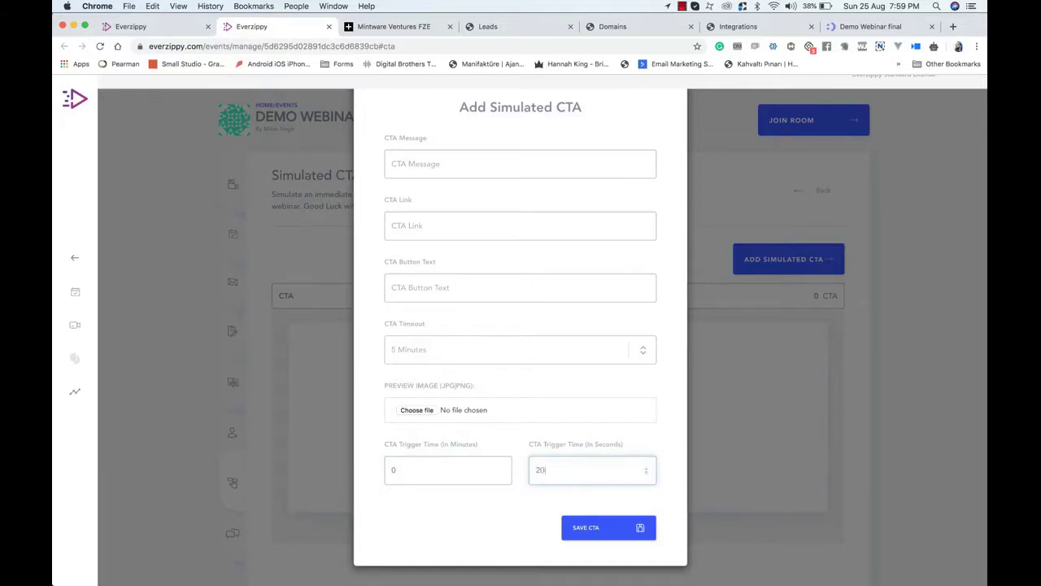
{"action": "key", "text": "BackSpace"}
{"action": "key", "text": "BackSpace"}
{"action": "type", "text": "5"}
{"action": "scroll", "coordinate": [571, 456], "scroll_direction": "up", "scroll_amount": 1}
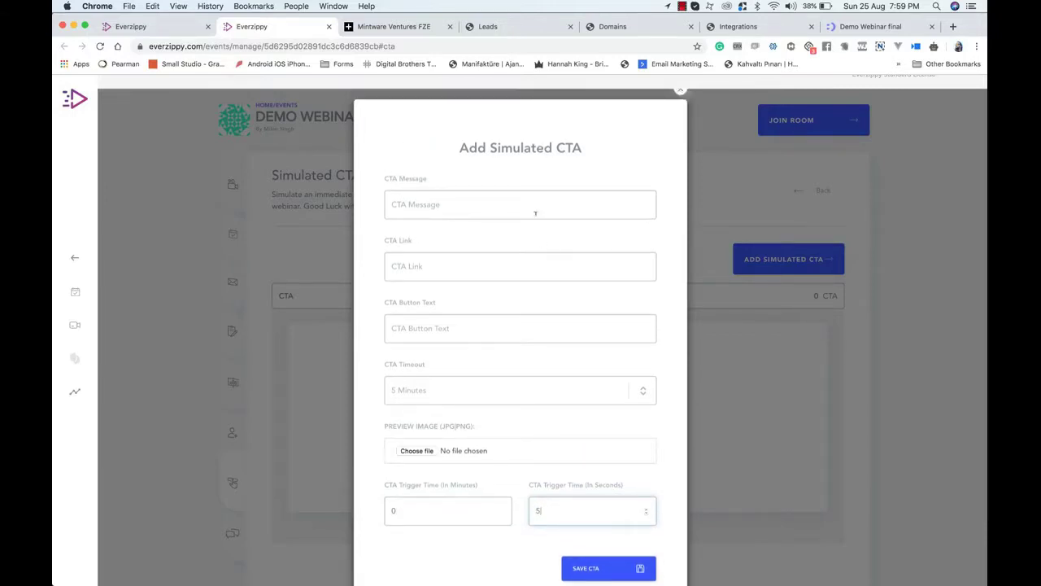
{"action": "left_click", "coordinate": [535, 206]}
{"action": "type", "text": "This is"}
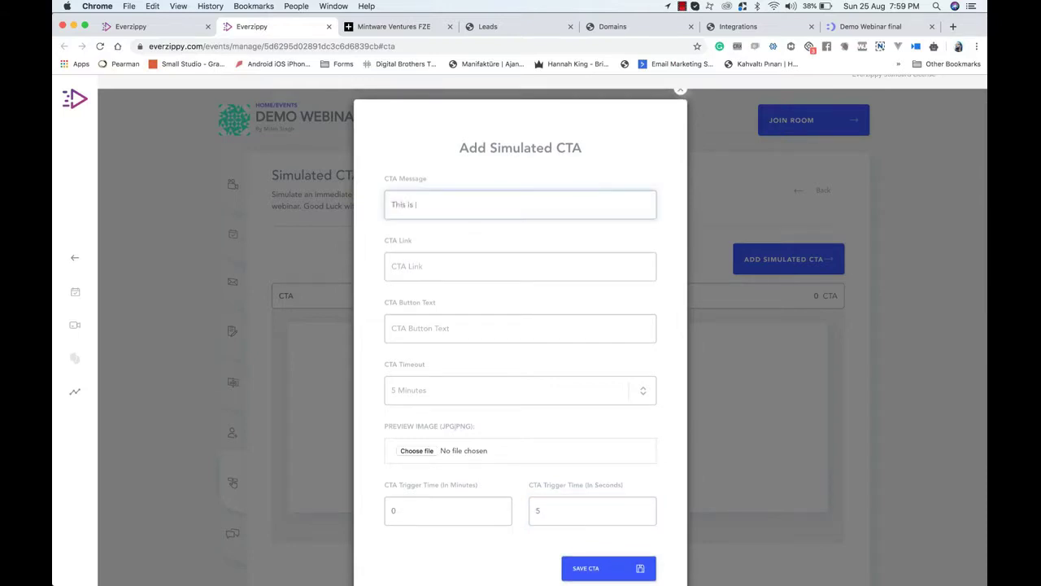
{"action": "type", "text": " a CTA message"}
{"action": "left_click", "coordinate": [521, 266]}
{"action": "type", "text": "https:"}
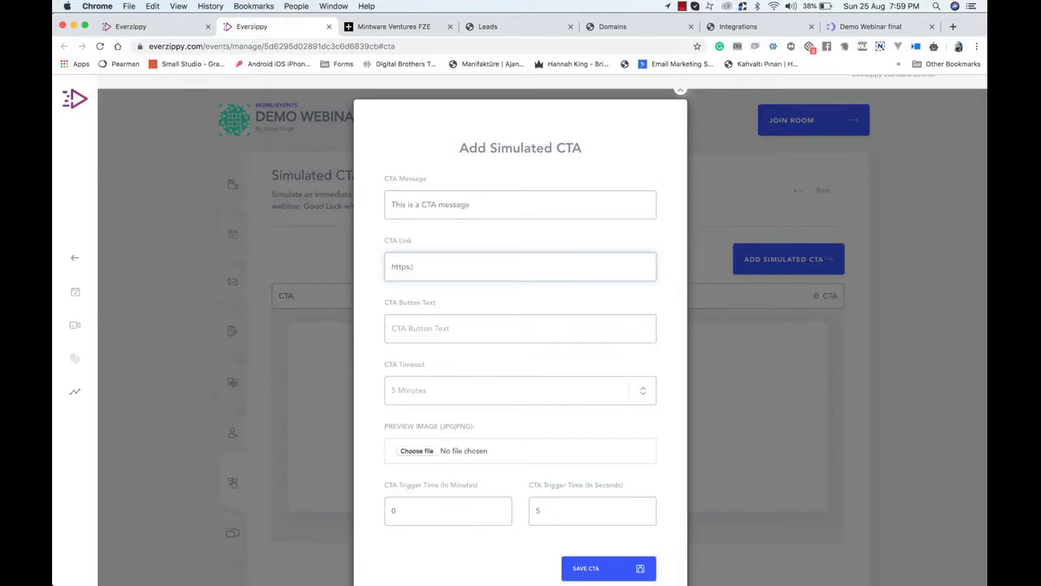
{"action": "type", "text": "//google.com"}
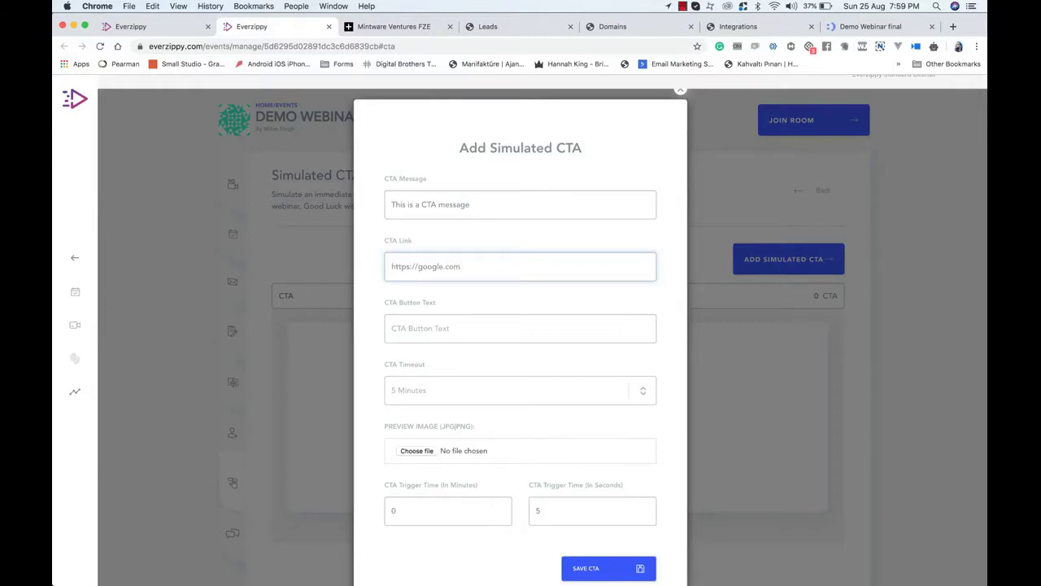
{"action": "left_click", "coordinate": [520, 327]}
{"action": "type", "text": "Buy NO"}
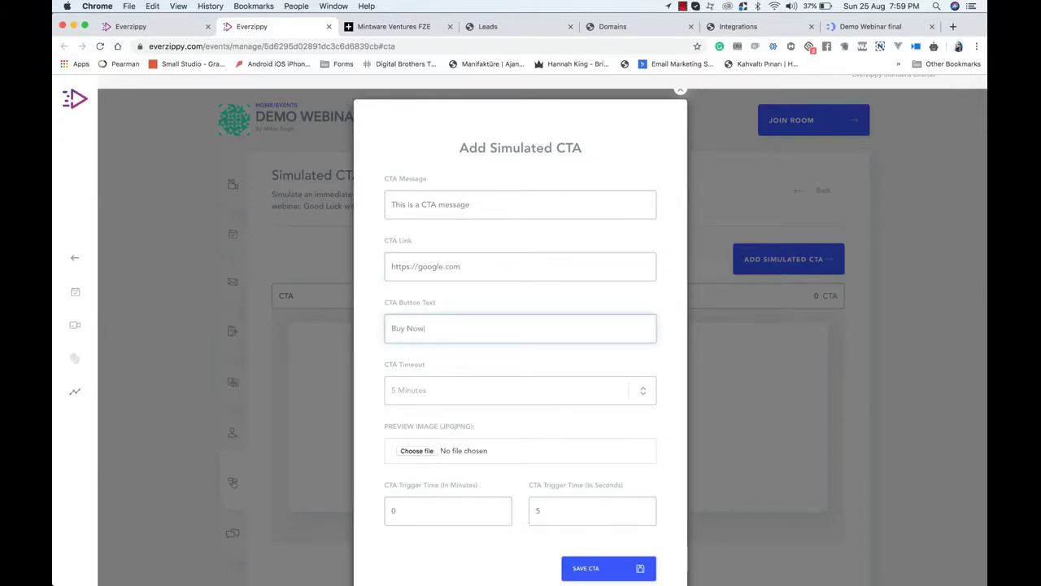
Step: Set the CTA timeout to 1 minute, save the CTA, and close the form
{"action": "left_click", "coordinate": [484, 401]}
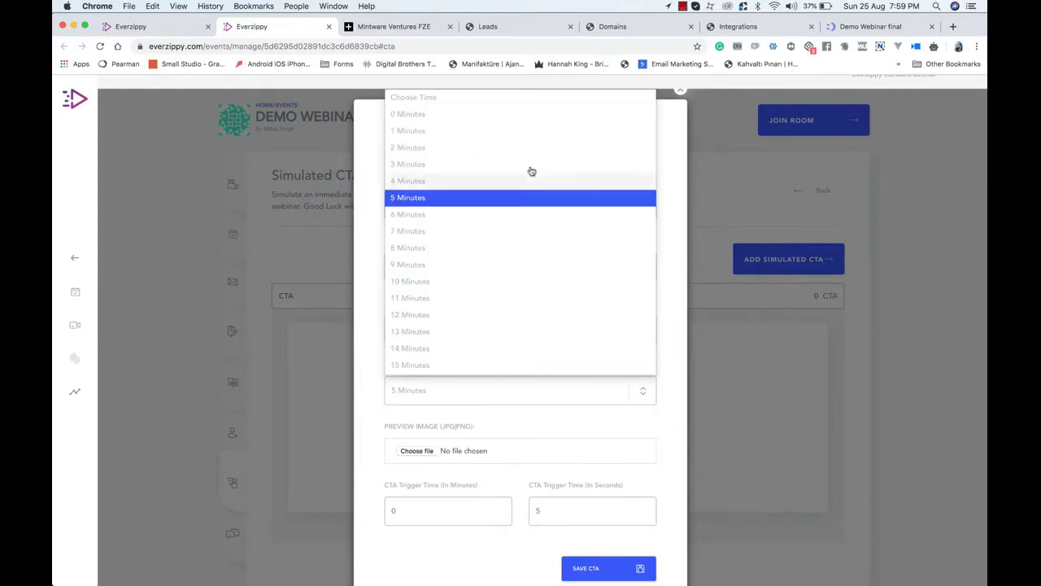
{"action": "left_click", "coordinate": [529, 128]}
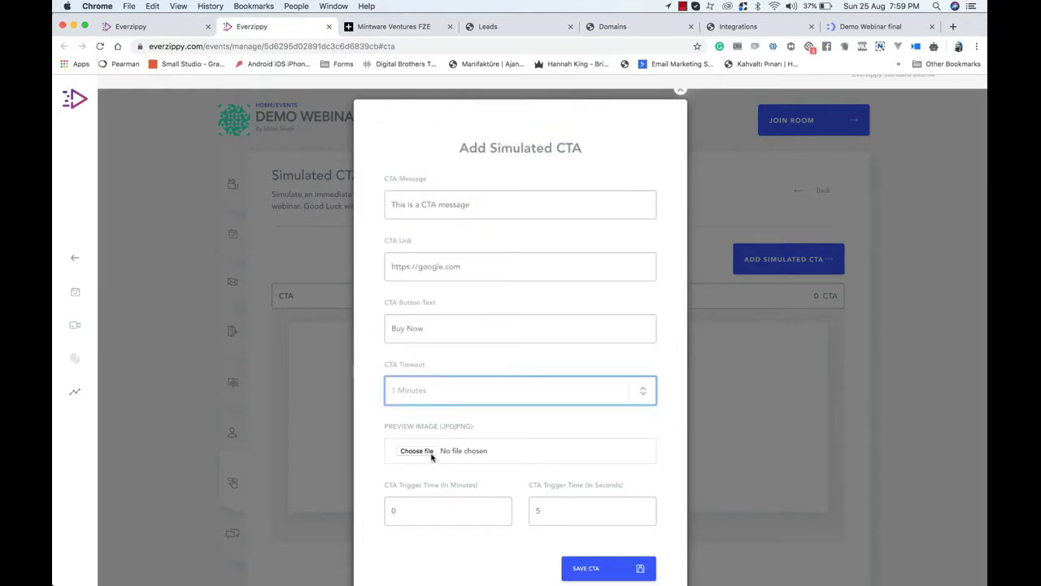
{"action": "scroll", "coordinate": [444, 461], "scroll_direction": "down", "scroll_amount": 1}
{"action": "scroll", "coordinate": [444, 460], "scroll_direction": "down", "scroll_amount": 2}
{"action": "left_click", "coordinate": [610, 497]}
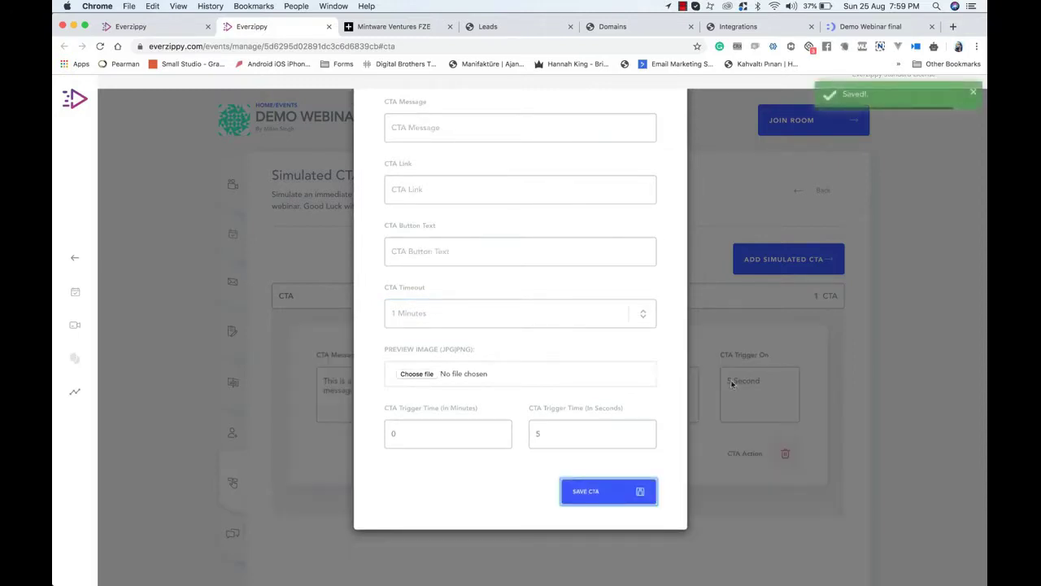
{"action": "left_click", "coordinate": [724, 184]}
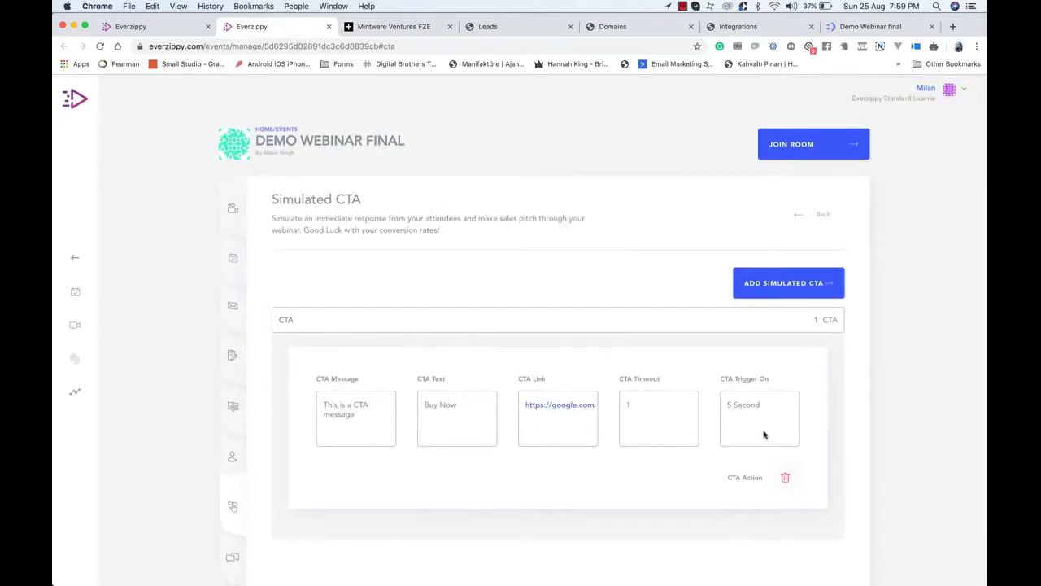
{"action": "scroll", "coordinate": [241, 451], "scroll_direction": "down", "scroll_amount": 2}
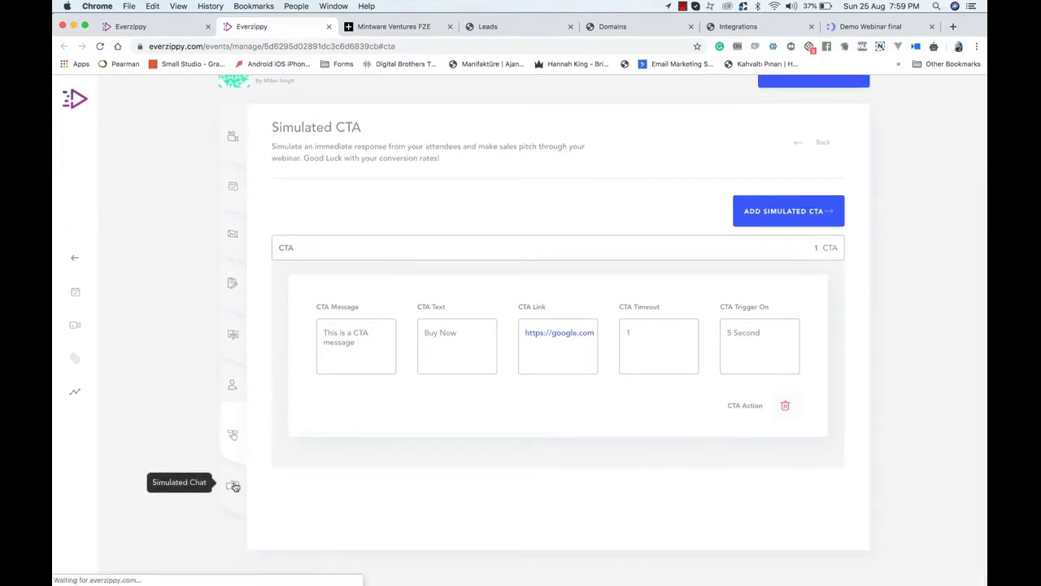
Step: Start a new simulated chat message and fill in the sender's name and e-mail
{"action": "left_click", "coordinate": [232, 485]}
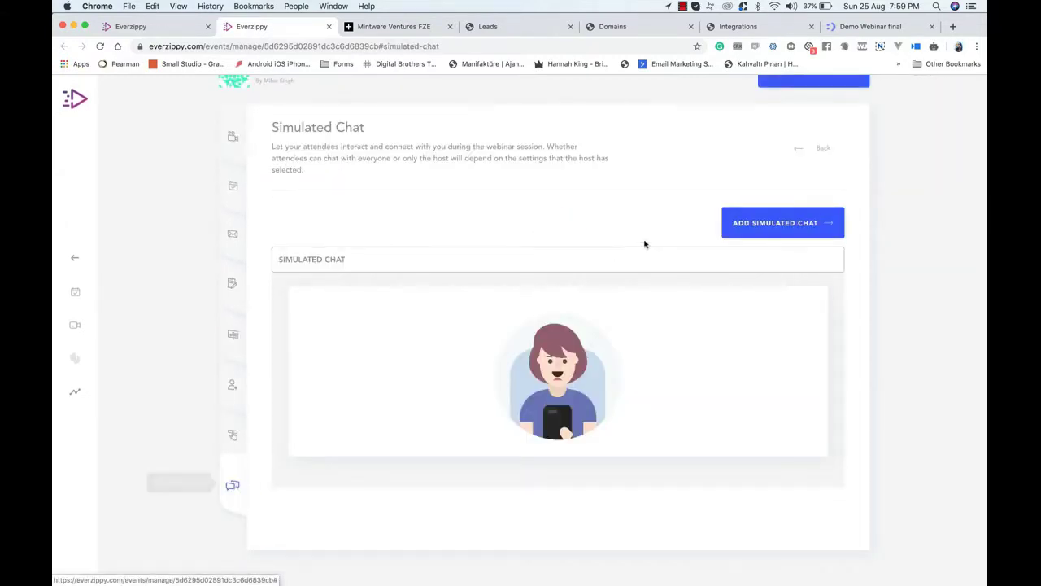
{"action": "left_click", "coordinate": [749, 235]}
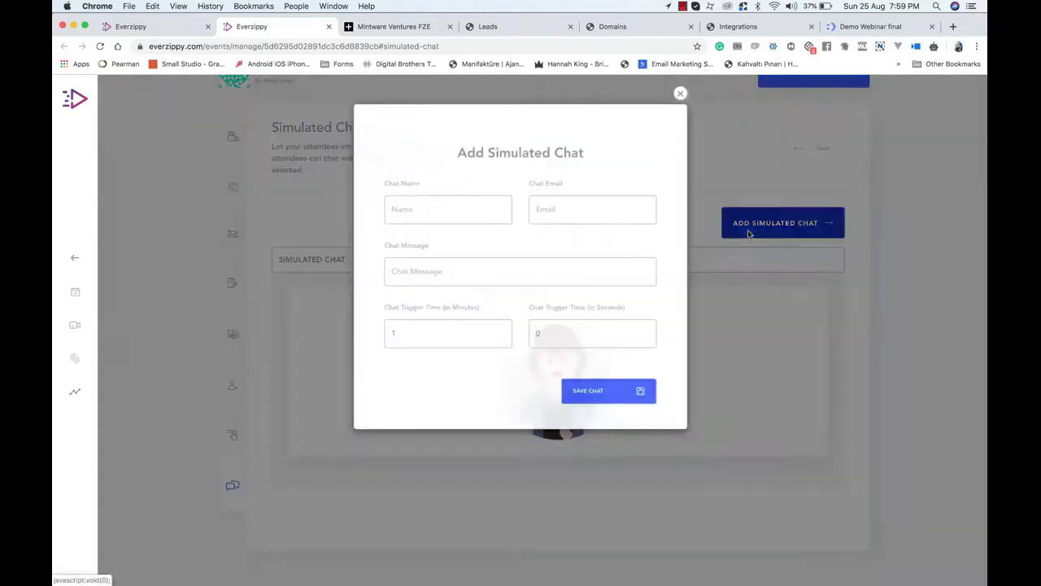
{"action": "left_click", "coordinate": [429, 238]}
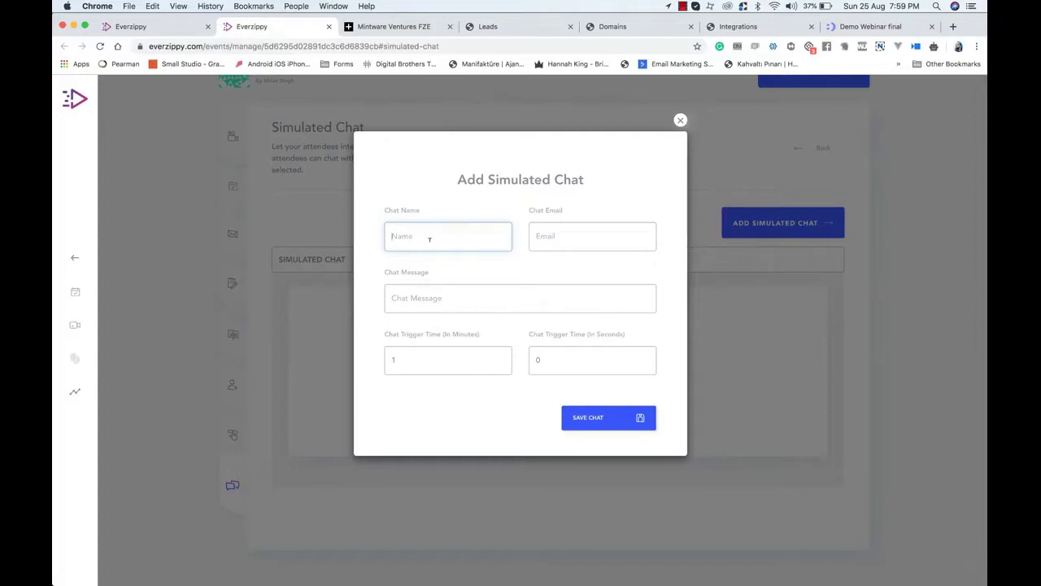
{"action": "type", "text": "JOhhn"}
{"action": "key", "text": "Tab"}
{"action": "type", "text": "D"}
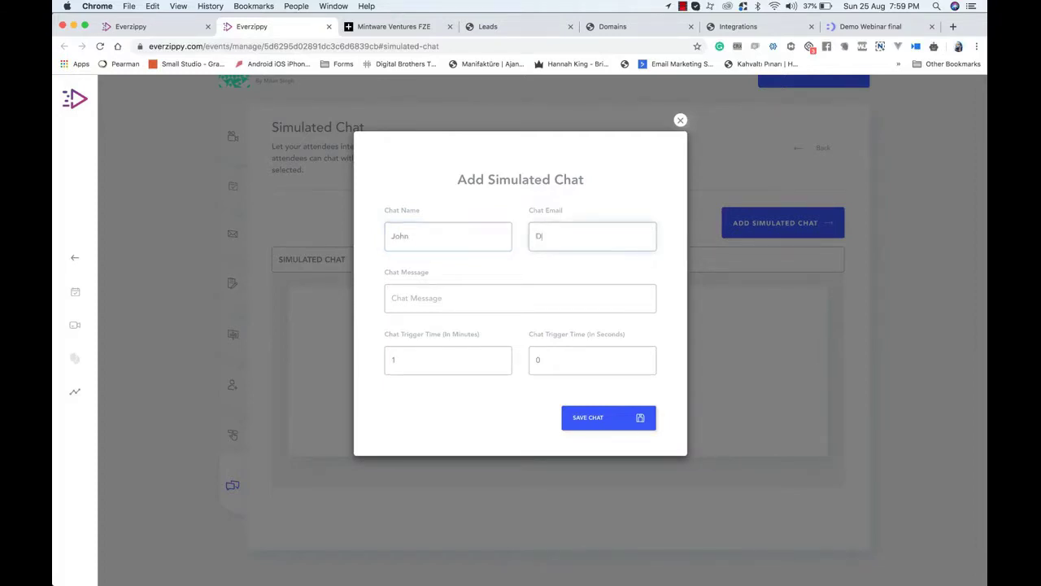
{"action": "key", "text": "BackSpace"}
{"action": "type", "text": "john@doe.com"}
Step: Write 'How are you doing?' with a 2-second trigger, save the chat, and open the presenter room
{"action": "left_click", "coordinate": [392, 297]}
{"action": "type", "text": "How are you doin"}
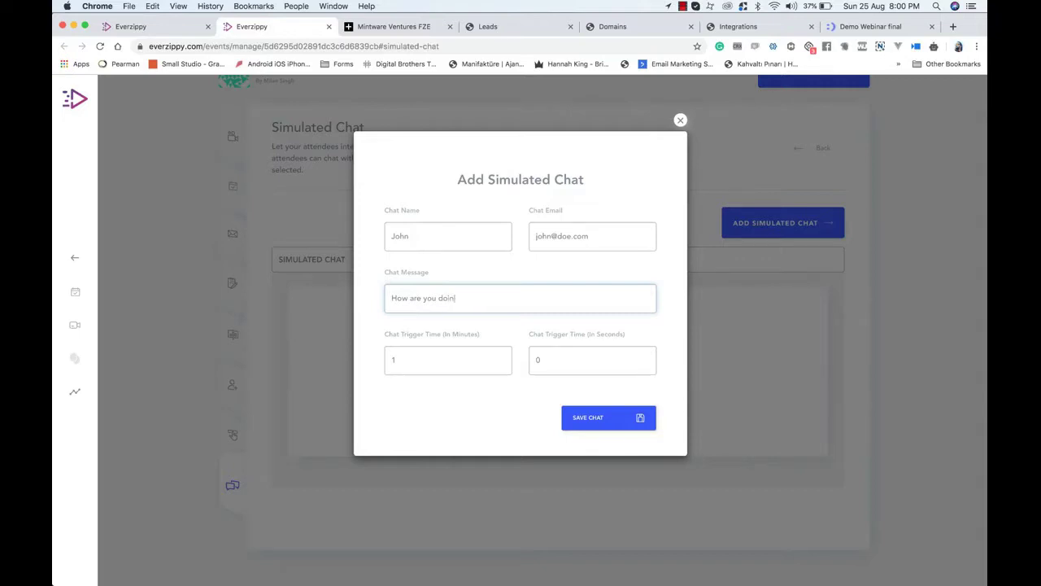
{"action": "left_click", "coordinate": [433, 359]}
{"action": "key", "text": "BackSpace"}
{"action": "type", "text": "0"}
{"action": "left_click", "coordinate": [575, 360]}
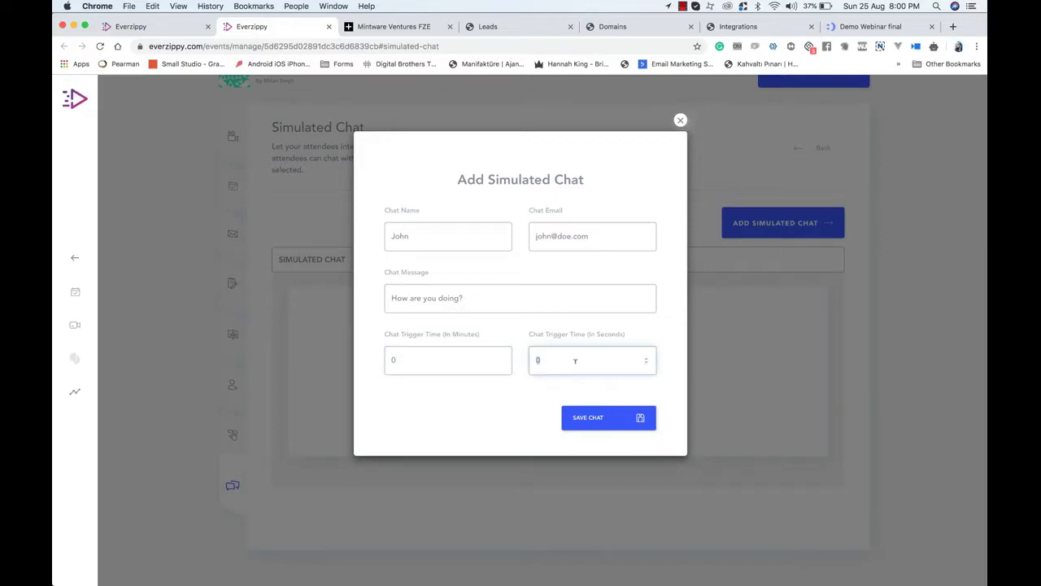
{"action": "left_click", "coordinate": [589, 422]}
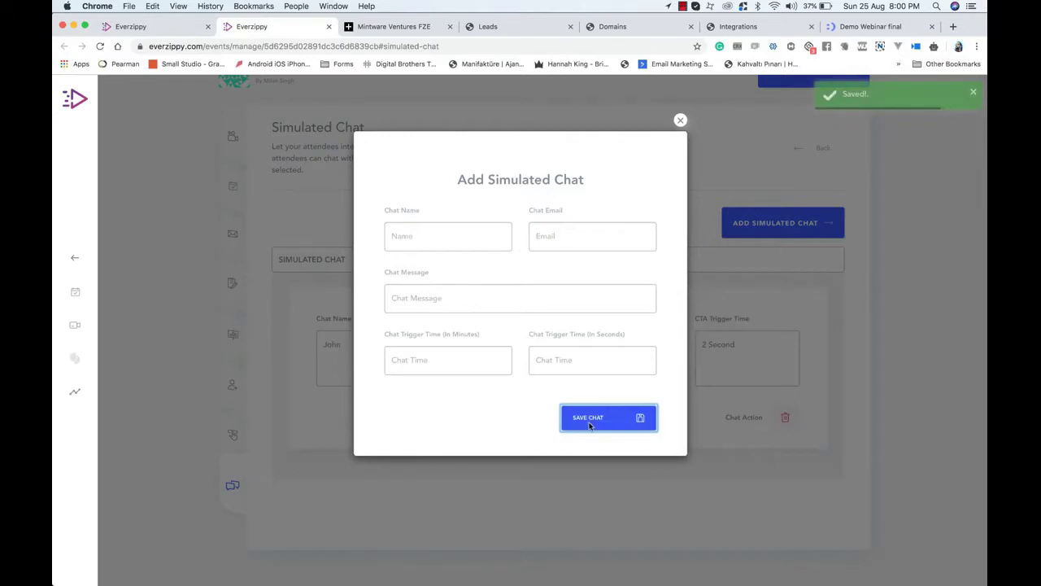
{"action": "left_click", "coordinate": [680, 121]}
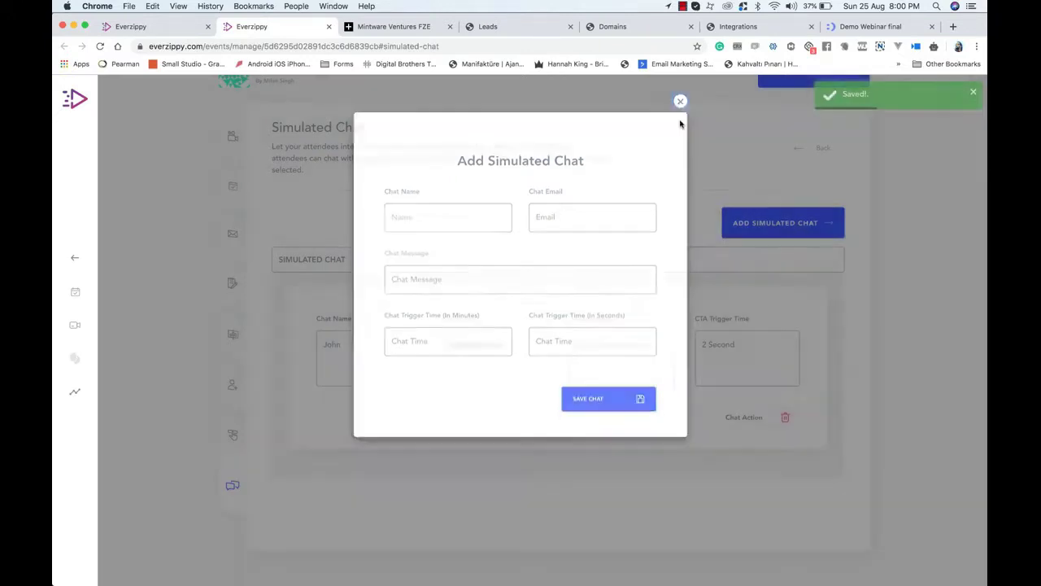
{"action": "scroll", "coordinate": [550, 353], "scroll_direction": "up", "scroll_amount": 3}
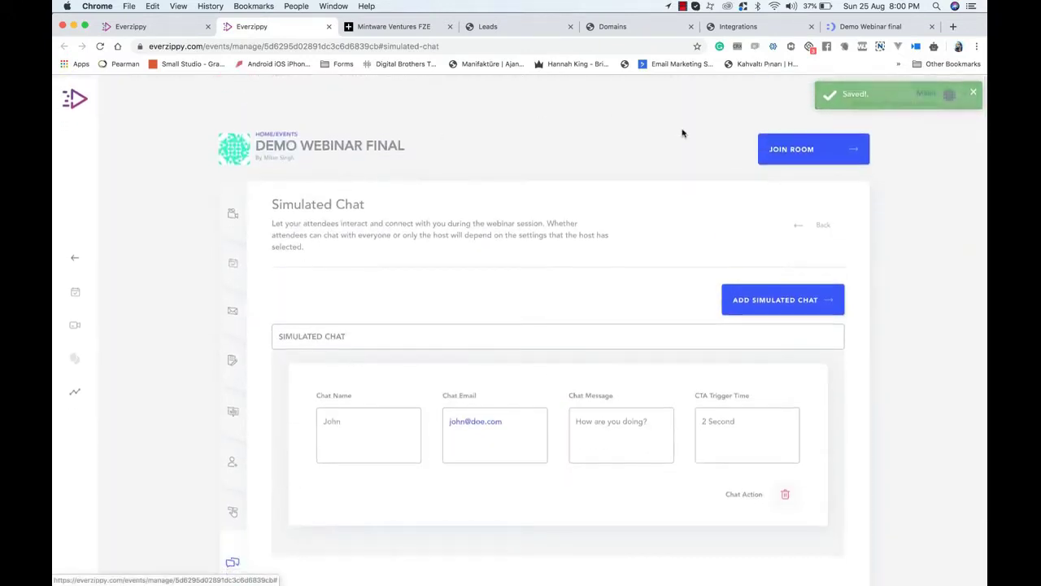
{"action": "left_click", "coordinate": [804, 149]}
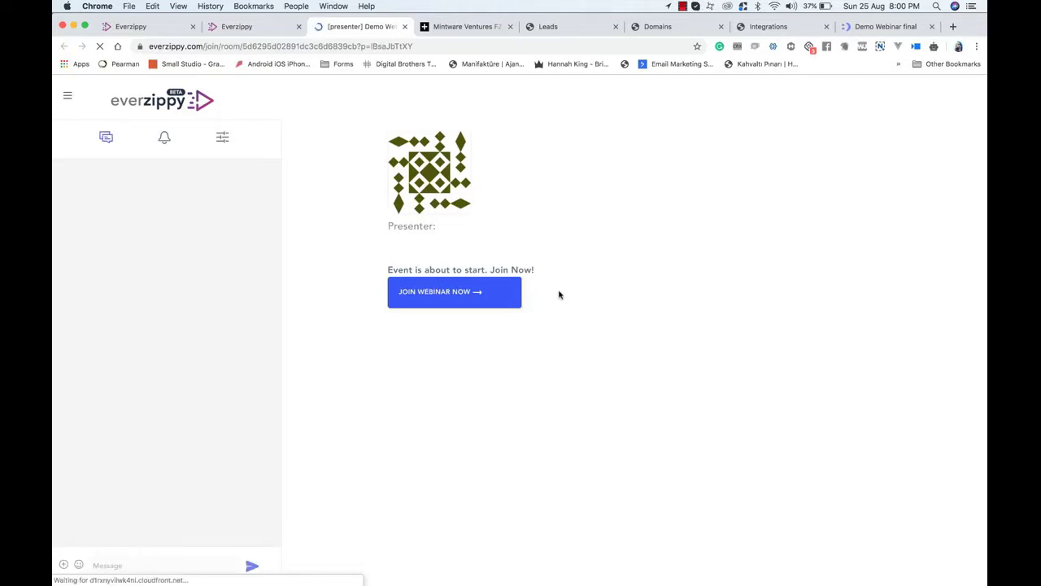
Step: Join the live webinar, hide the CTA offer, and check the chat, attendees and settings panels
{"action": "left_click", "coordinate": [473, 307]}
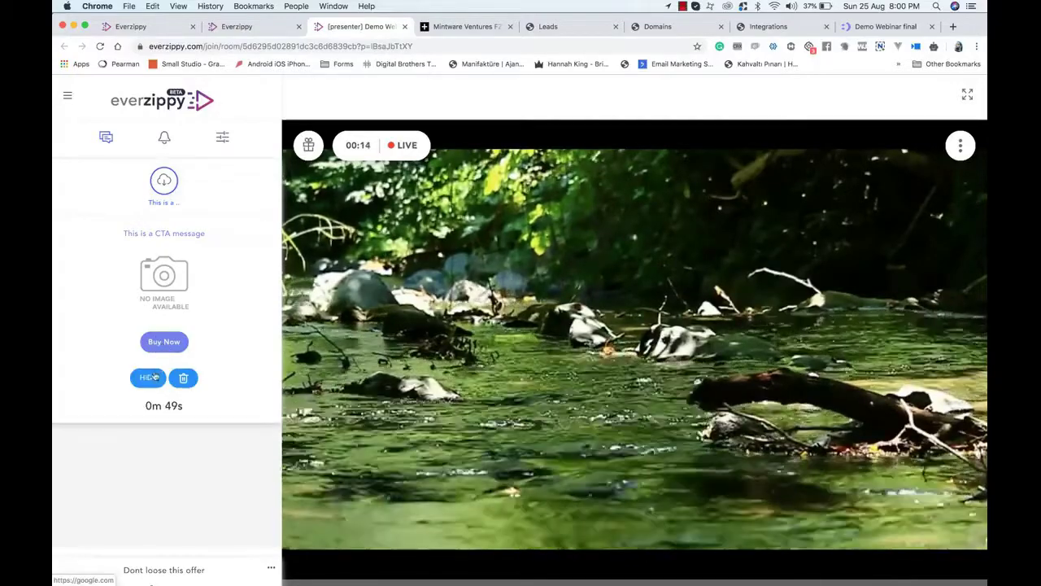
{"action": "left_click", "coordinate": [149, 379]}
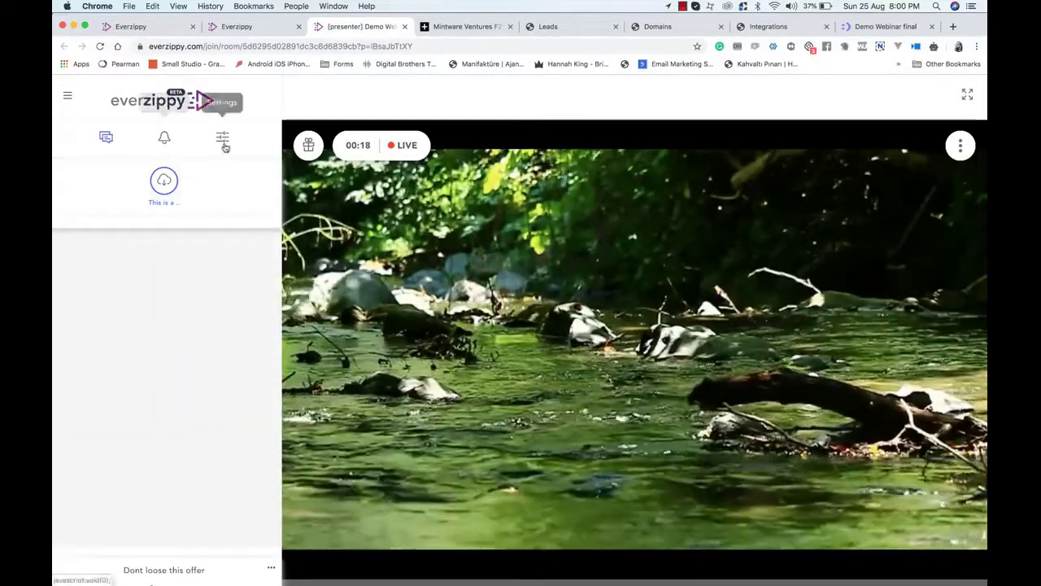
{"action": "left_click", "coordinate": [224, 143]}
{"action": "left_click", "coordinate": [107, 137]}
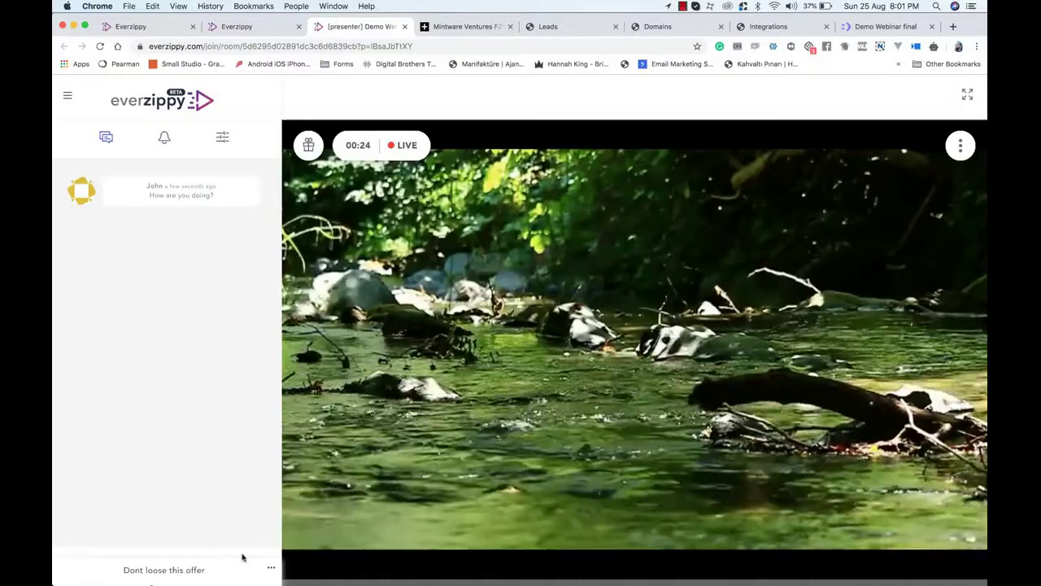
{"action": "left_click", "coordinate": [167, 137]}
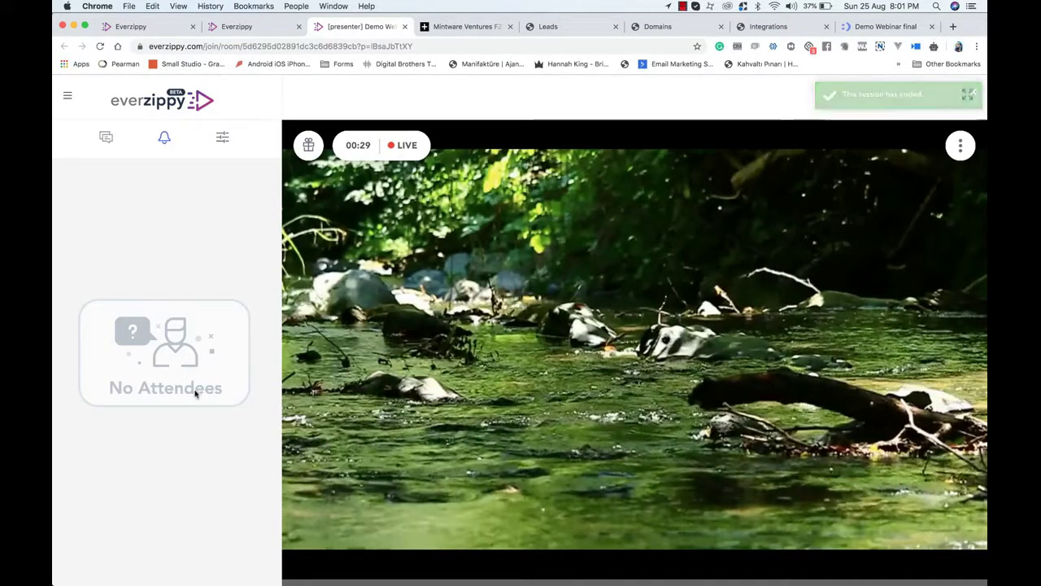
{"action": "left_click", "coordinate": [223, 141]}
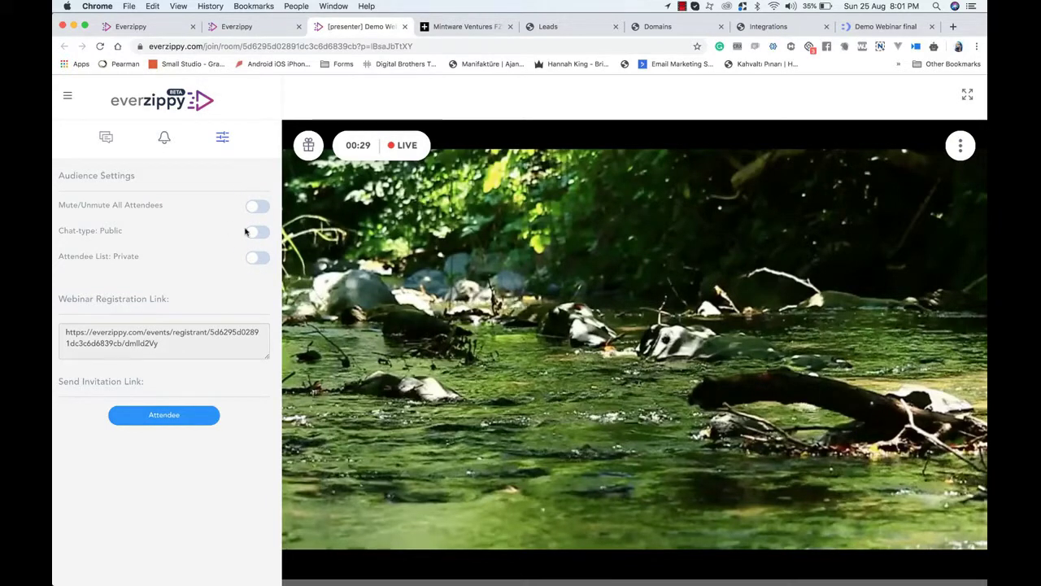
{"action": "left_click", "coordinate": [173, 423]}
{"action": "left_click", "coordinate": [107, 140]}
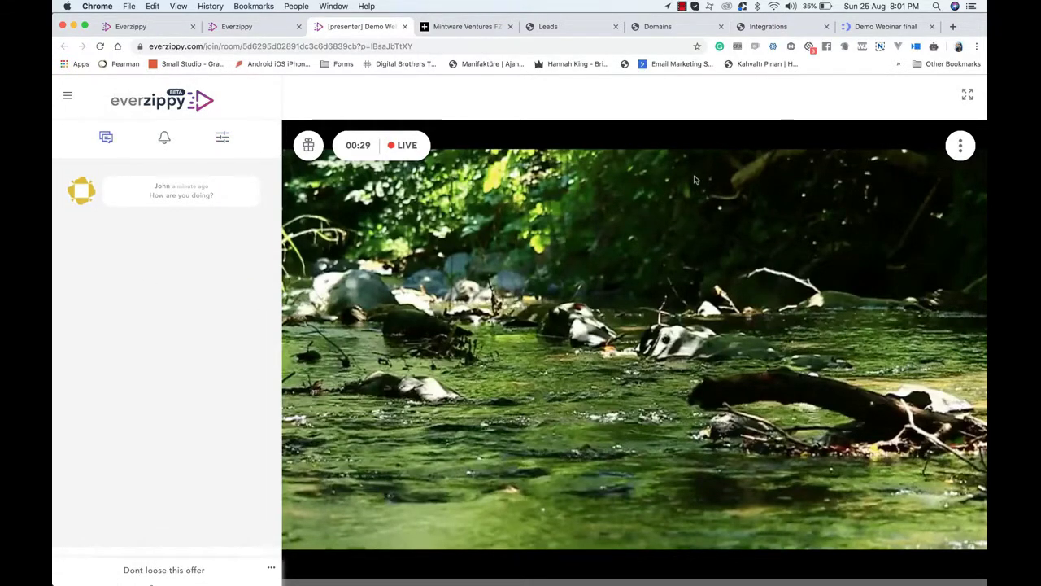
Step: Hide the chat panel, view the webinar video full screen, then restore the chat panel
{"action": "left_click", "coordinate": [69, 97]}
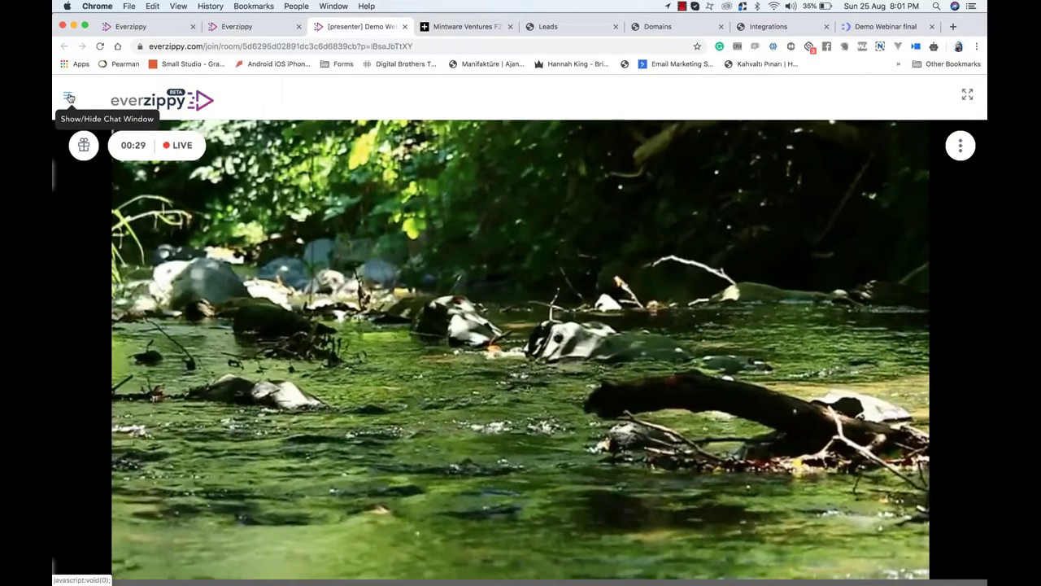
{"action": "left_click", "coordinate": [968, 95]}
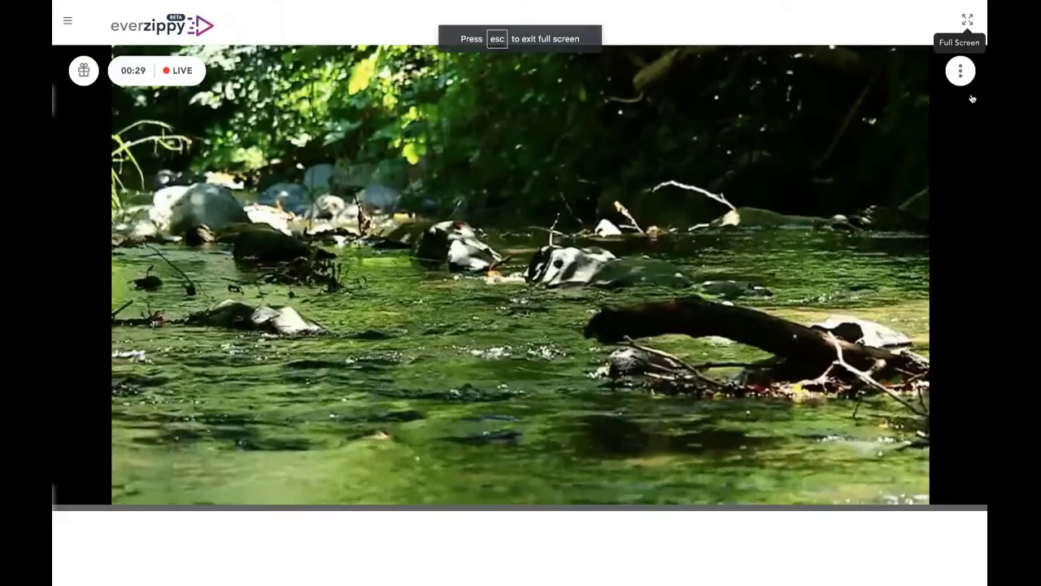
{"action": "key", "text": "Escape"}
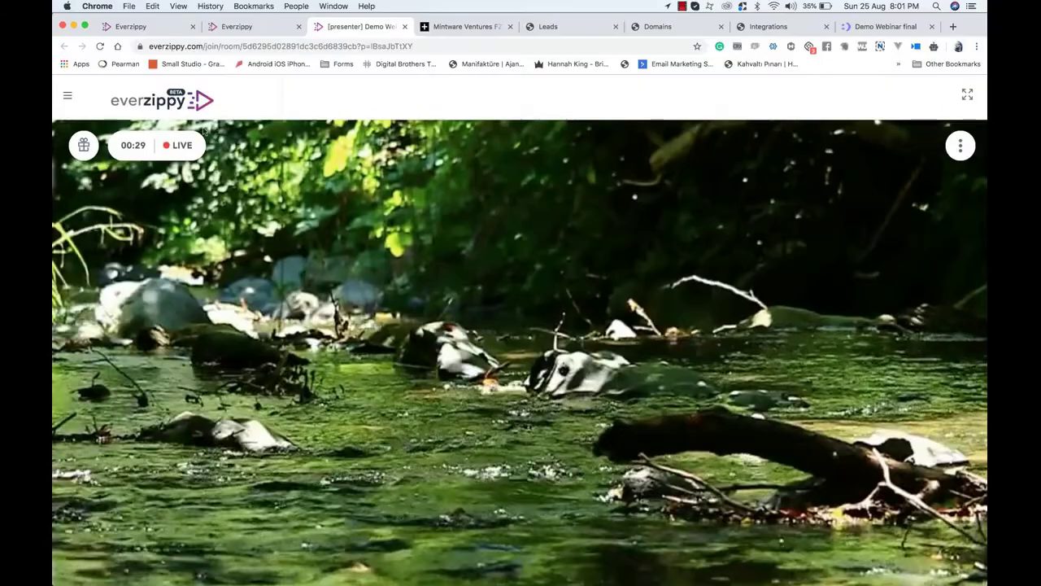
{"action": "left_click", "coordinate": [68, 95]}
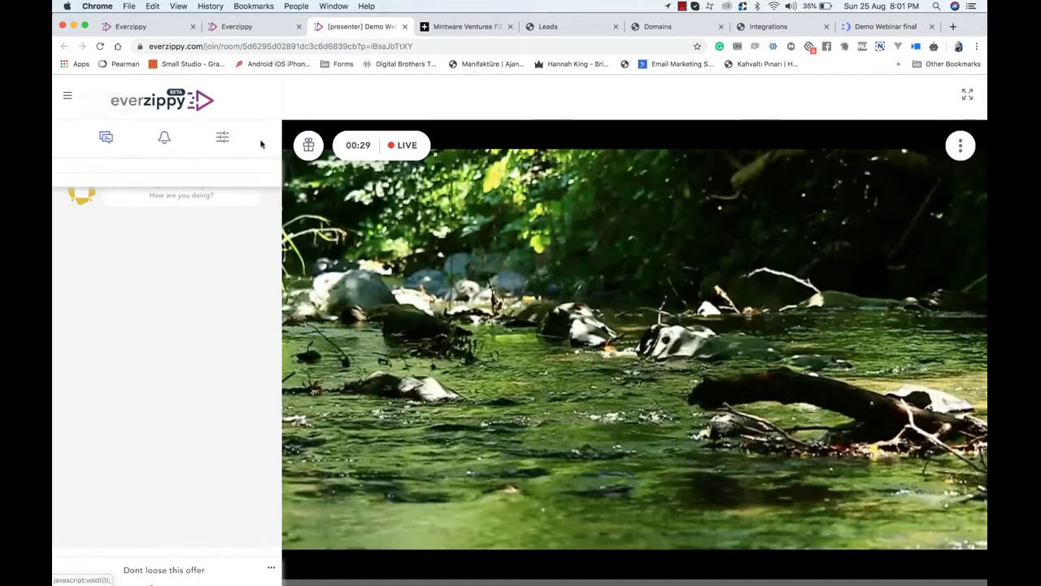
Step: Reload and rejoin the presenter room, delete the CTA, and return to the Simulated Chat settings
{"action": "left_click", "coordinate": [100, 47]}
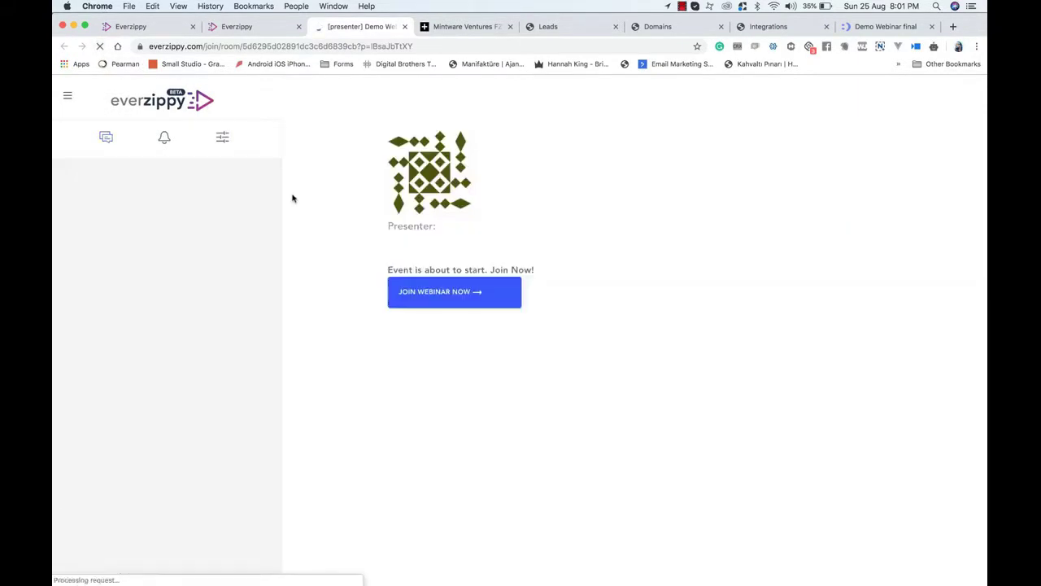
{"action": "left_click", "coordinate": [453, 303]}
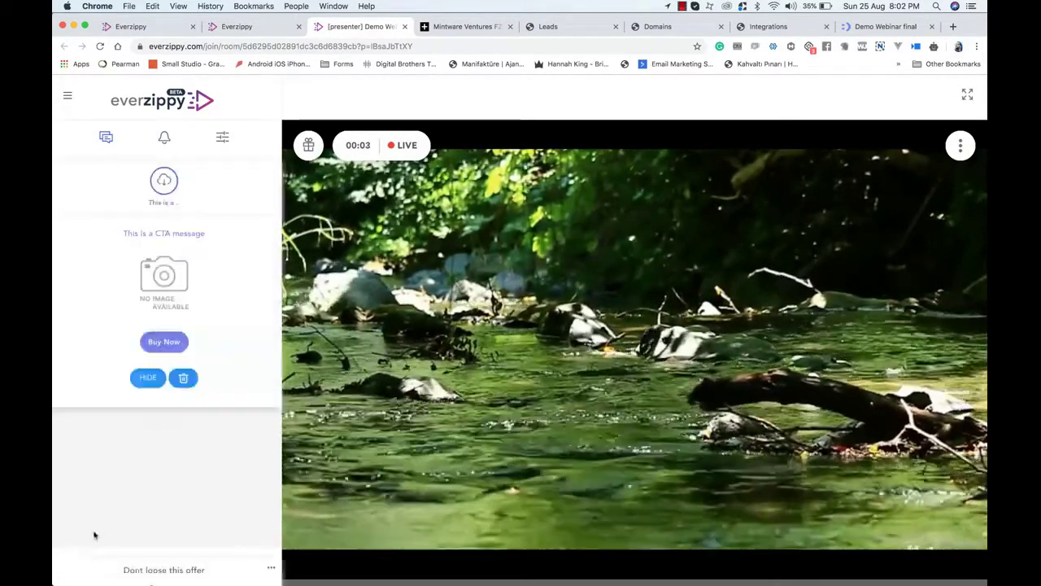
{"action": "left_click", "coordinate": [183, 377]}
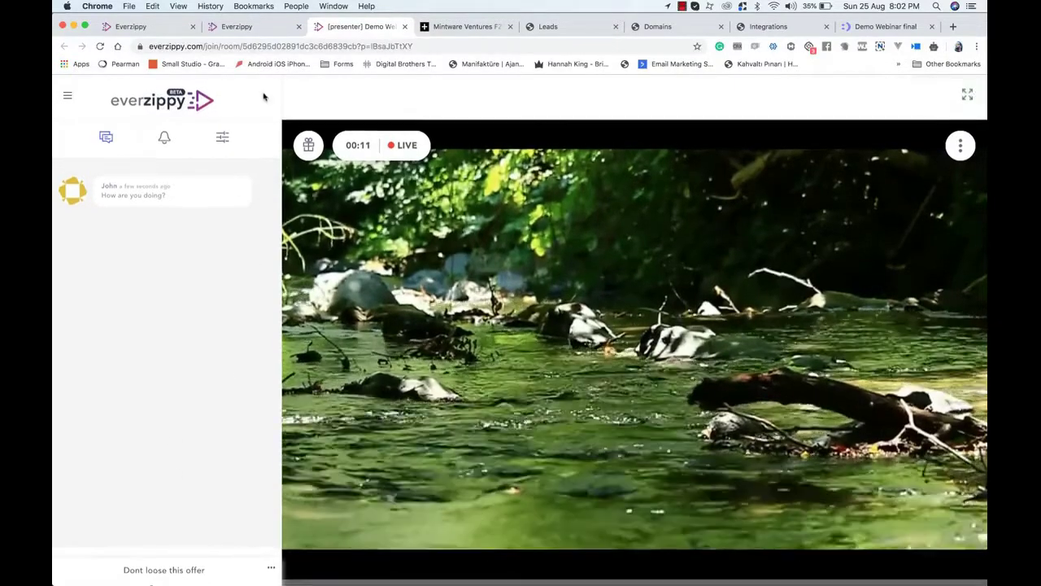
{"action": "left_click", "coordinate": [260, 26]}
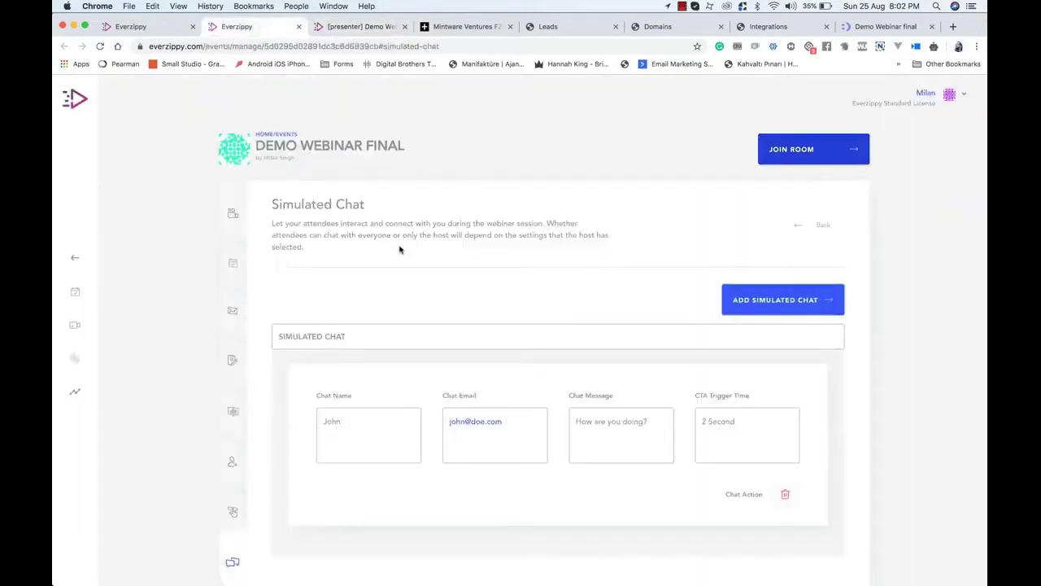
Step: Open the replay page settings for Day 4 Webinar of xFunnels from the Replays list
{"action": "scroll", "coordinate": [400, 250], "scroll_direction": "down", "scroll_amount": 2}
{"action": "scroll", "coordinate": [400, 251], "scroll_direction": "up", "scroll_amount": 2}
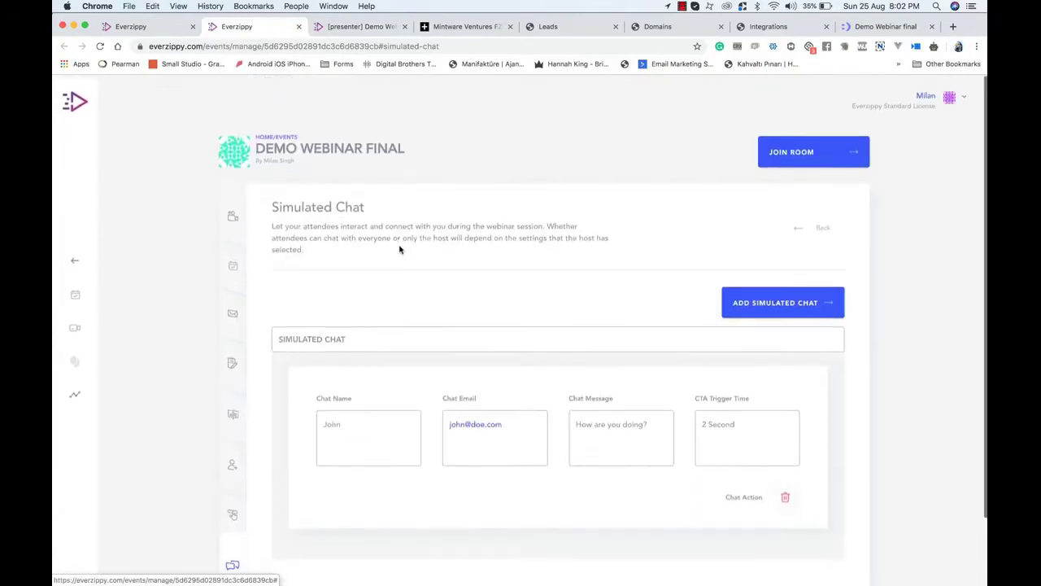
{"action": "left_click", "coordinate": [75, 326]}
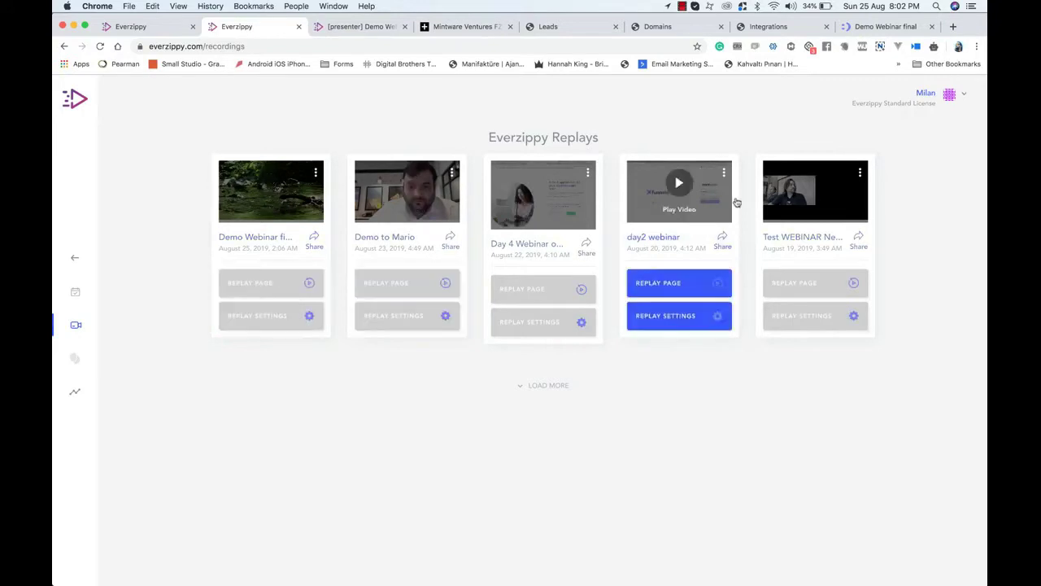
{"action": "left_click", "coordinate": [522, 292]}
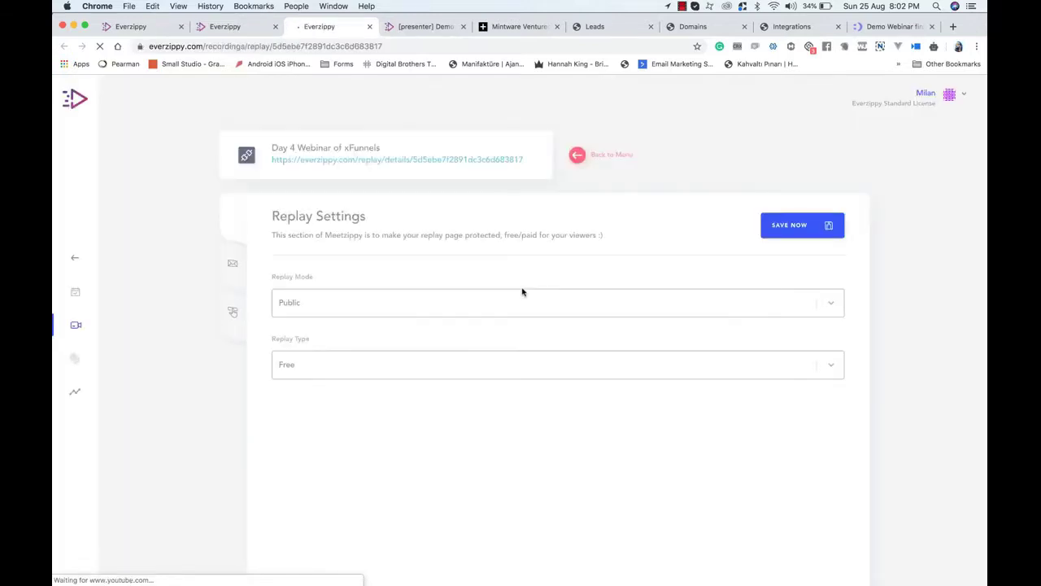
{"action": "left_click", "coordinate": [410, 305]}
Step: Try the Protected replay mode with passcode '1'
{"action": "left_click", "coordinate": [427, 263]}
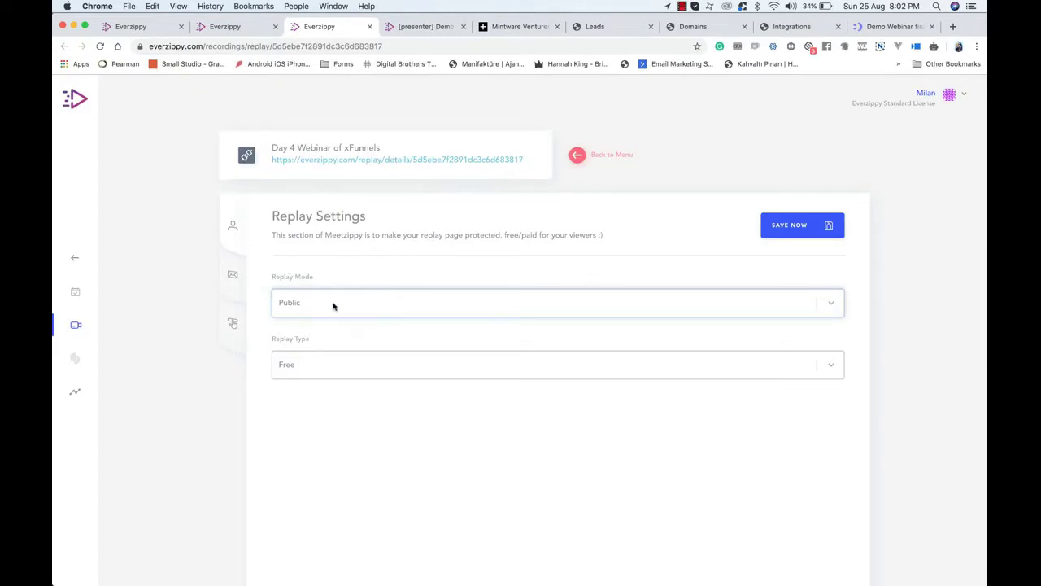
{"action": "left_click", "coordinate": [332, 305]}
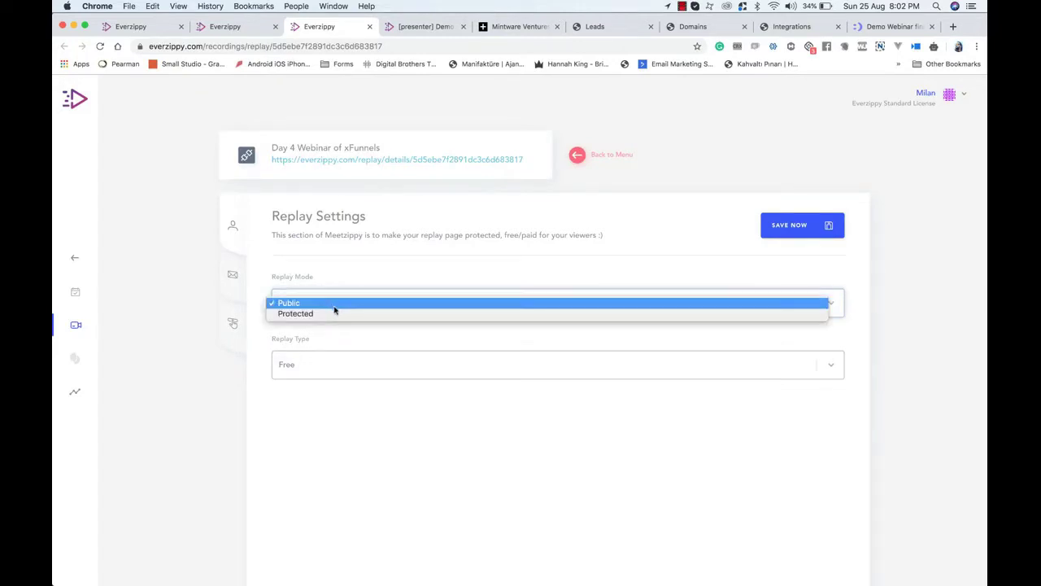
{"action": "left_click", "coordinate": [336, 317]}
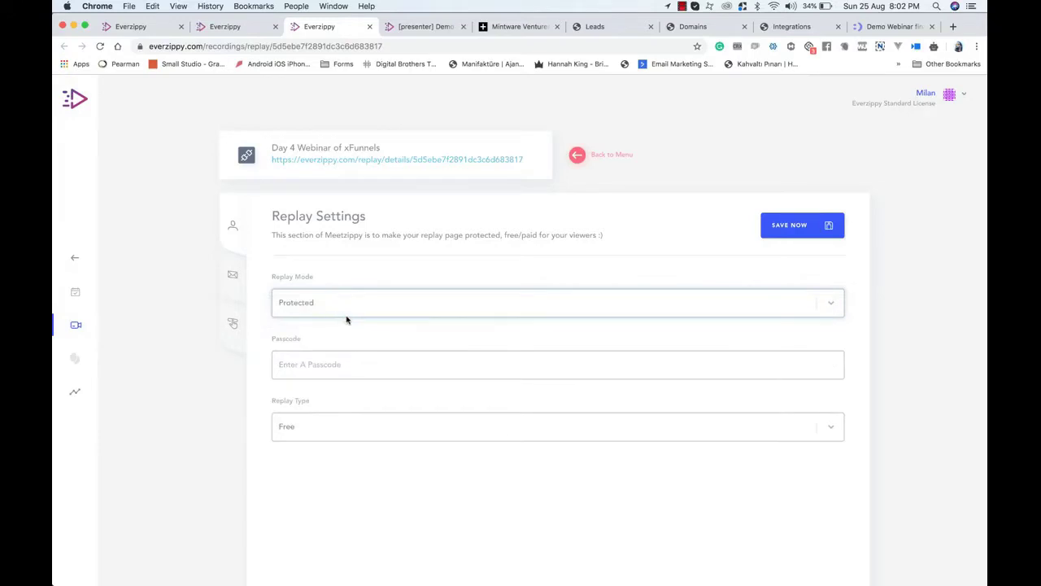
{"action": "left_click", "coordinate": [323, 366]}
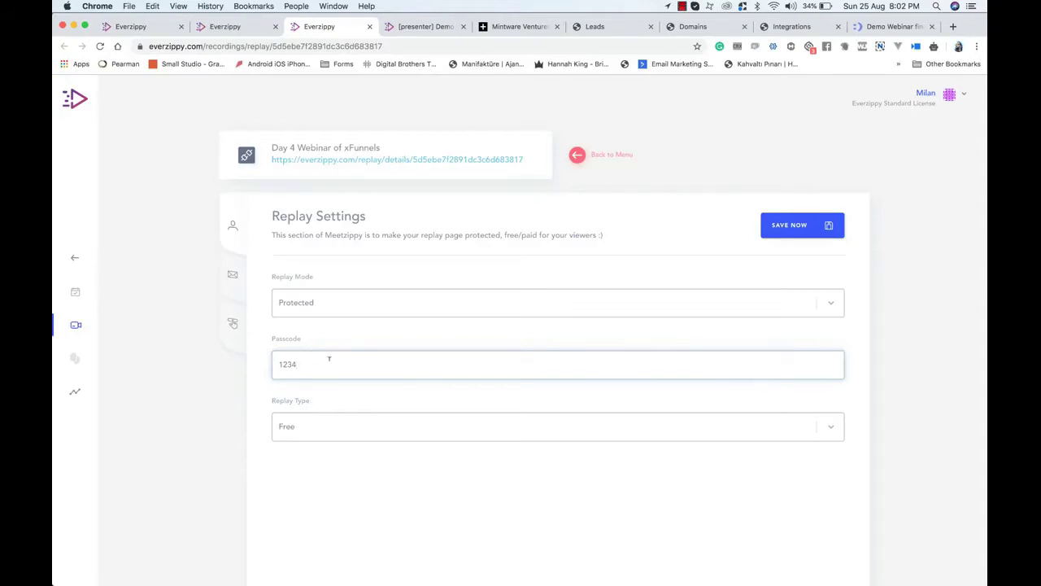
Step: Try a Paid replay type with a receiving PayPal account and a price of 9 USD
{"action": "left_click", "coordinate": [344, 437]}
{"action": "left_click", "coordinate": [349, 437]}
{"action": "left_click", "coordinate": [364, 434]}
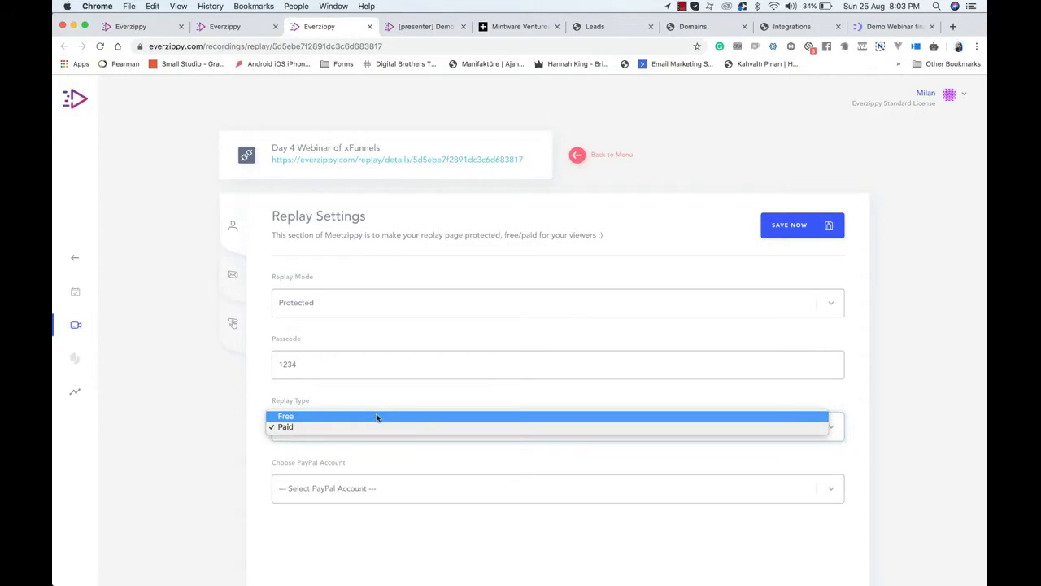
{"action": "left_click", "coordinate": [377, 418]}
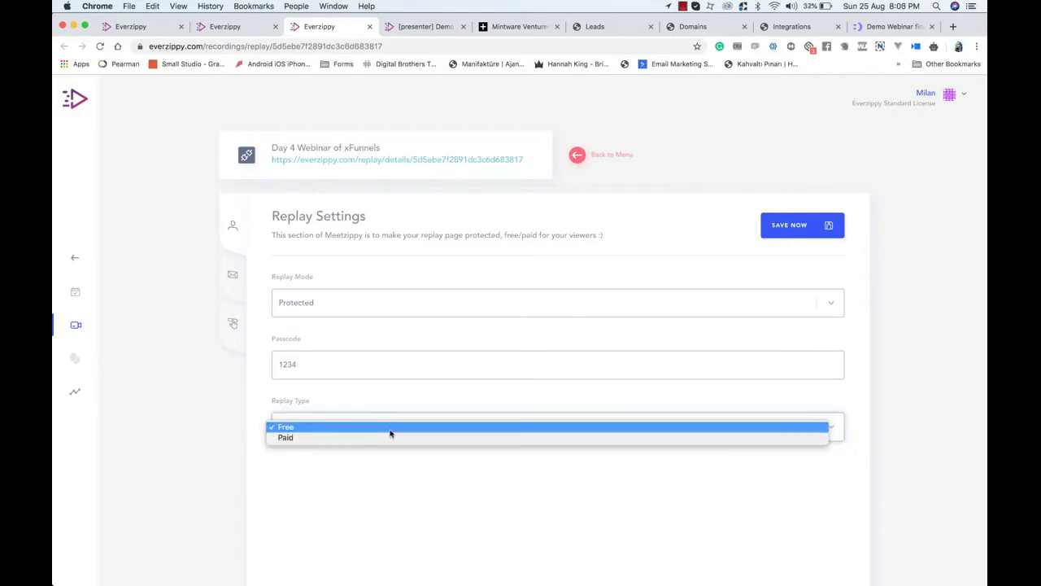
{"action": "left_click", "coordinate": [388, 436]}
{"action": "scroll", "coordinate": [388, 436], "scroll_direction": "down", "scroll_amount": 2}
{"action": "left_click", "coordinate": [389, 432]}
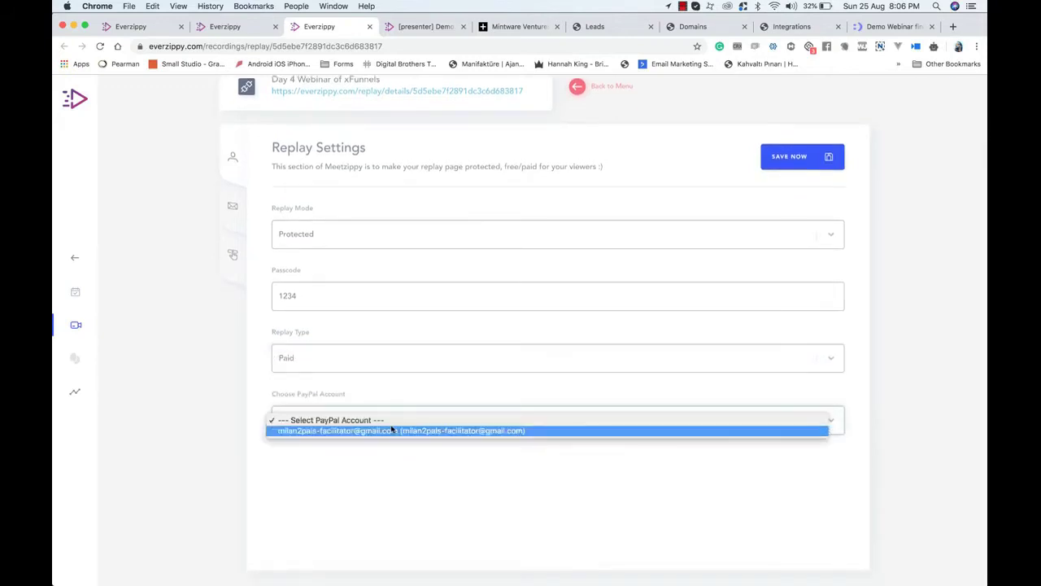
{"action": "left_click", "coordinate": [386, 431]}
{"action": "left_click", "coordinate": [362, 488]}
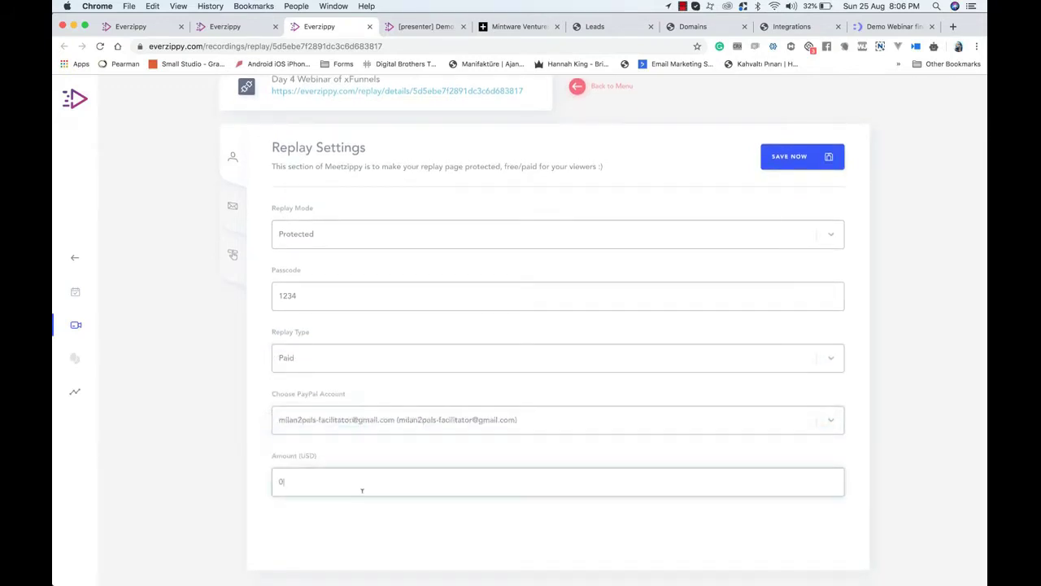
{"action": "type", "text": "99"}
Step: Set the replay to Free and Public, save, and open the public replay page
{"action": "left_click", "coordinate": [427, 351]}
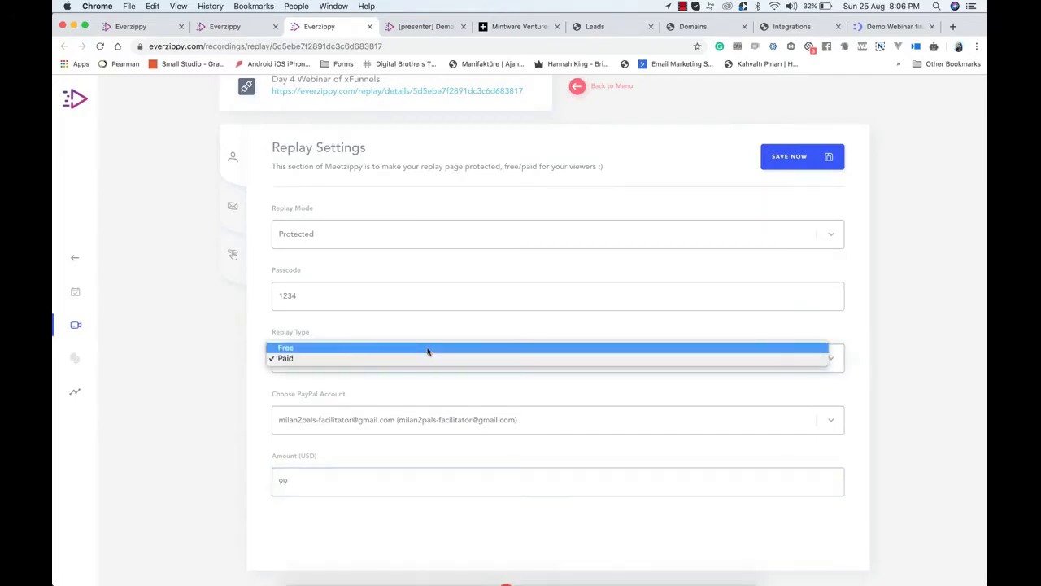
{"action": "left_click", "coordinate": [427, 345]}
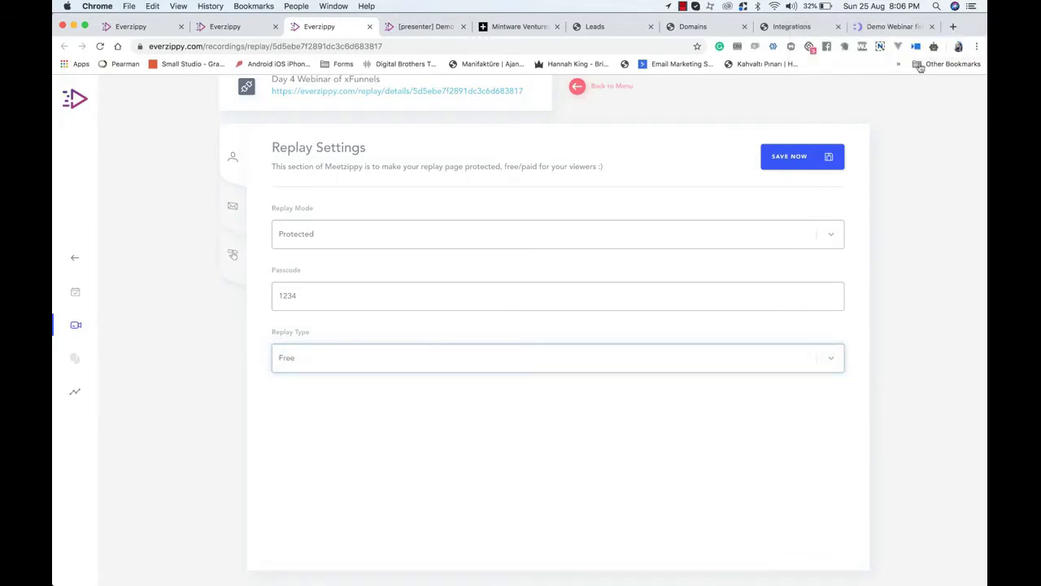
{"action": "scroll", "coordinate": [440, 336], "scroll_direction": "up", "scroll_amount": 2}
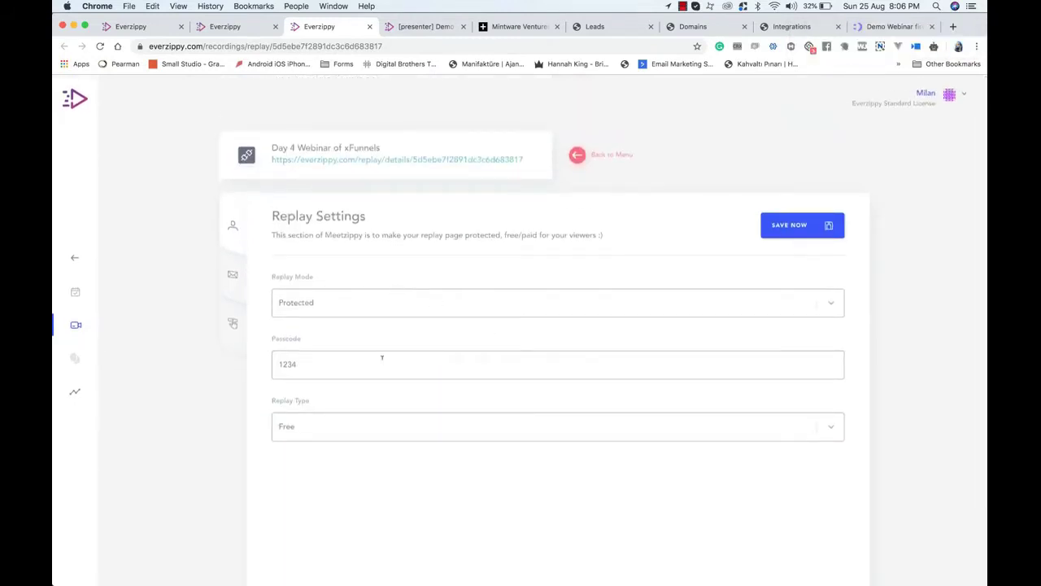
{"action": "left_click", "coordinate": [398, 312]}
{"action": "left_click", "coordinate": [398, 298]}
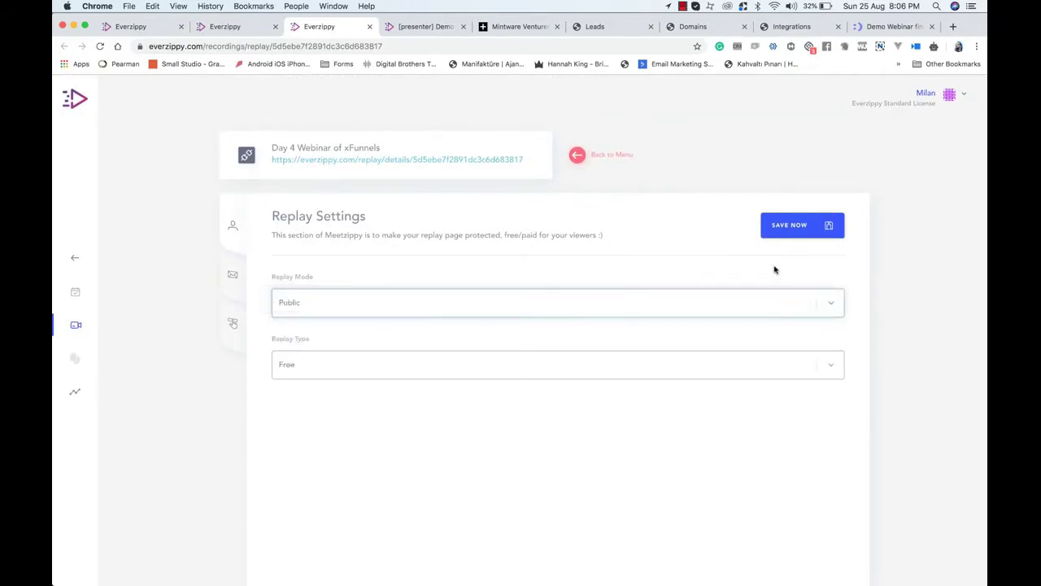
{"action": "left_click", "coordinate": [827, 235]}
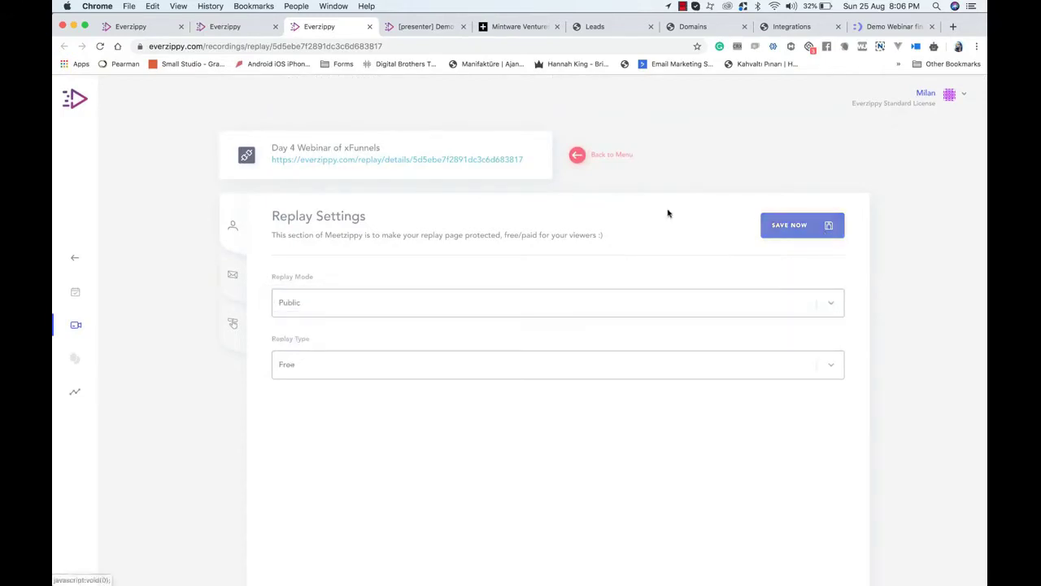
{"action": "left_click", "coordinate": [399, 160]}
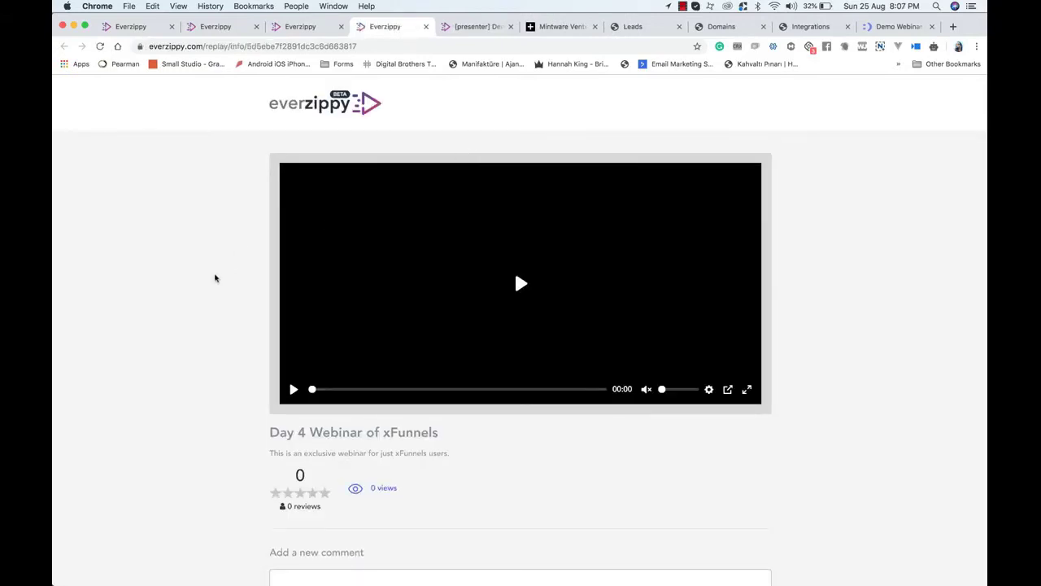
Step: Scroll through the Day 4 replay page to review its video player, rating form and comments
{"action": "scroll", "coordinate": [397, 414], "scroll_direction": "down", "scroll_amount": 2}
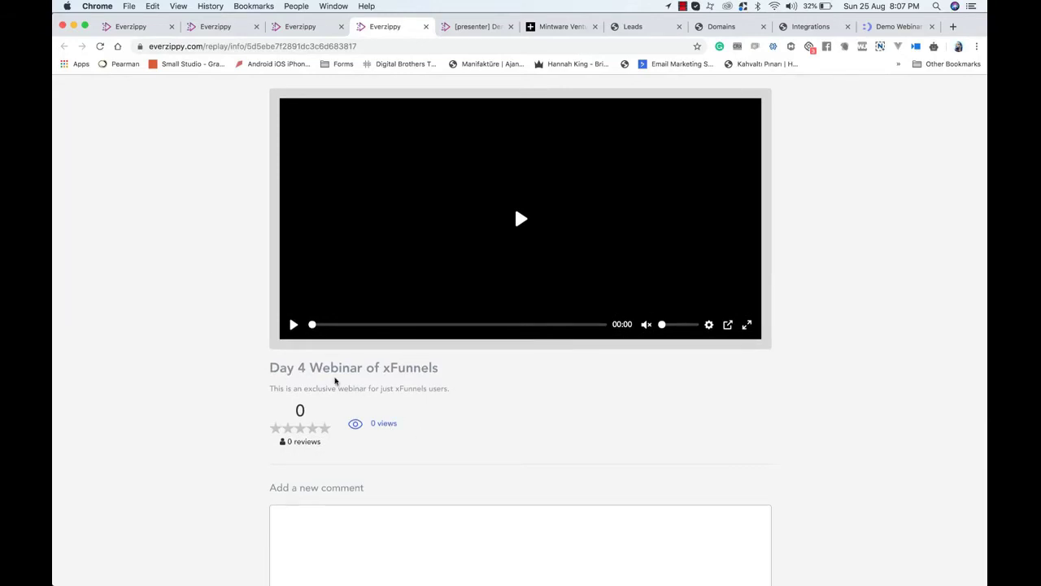
{"action": "scroll", "coordinate": [344, 384], "scroll_direction": "down", "scroll_amount": 6}
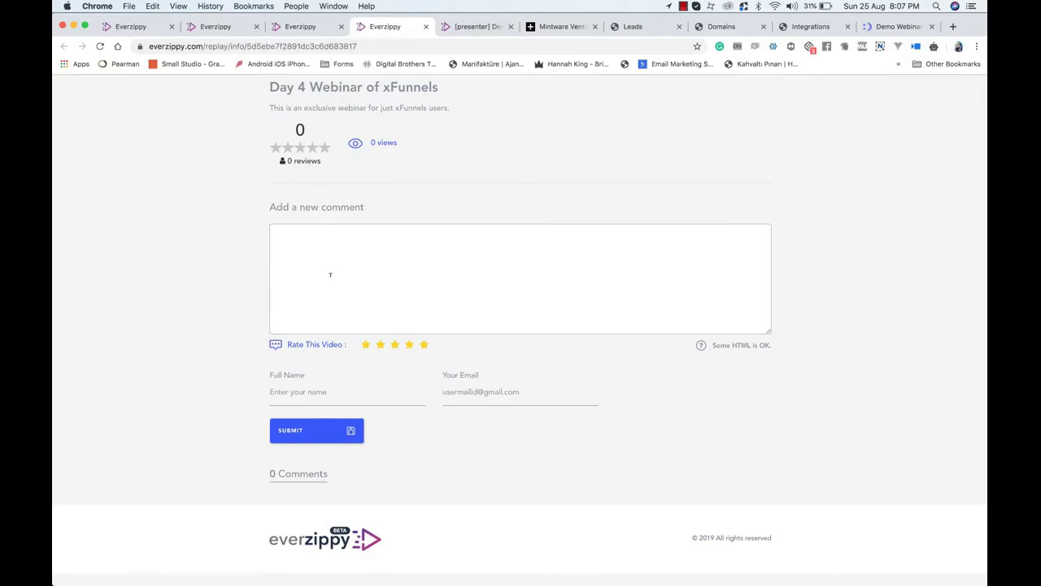
{"action": "scroll", "coordinate": [330, 275], "scroll_direction": "up", "scroll_amount": 3}
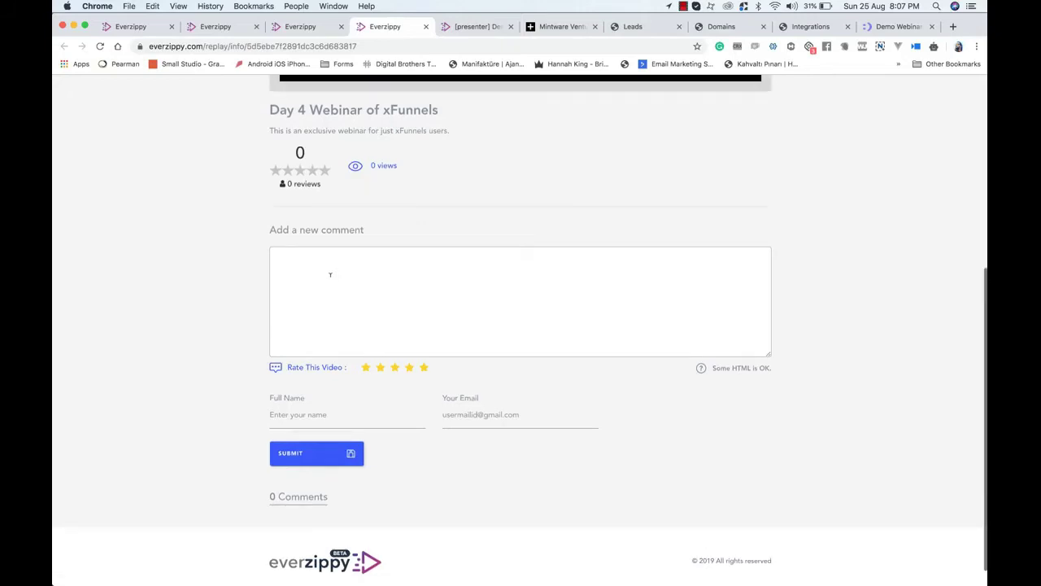
{"action": "scroll", "coordinate": [330, 281], "scroll_direction": "up", "scroll_amount": 5}
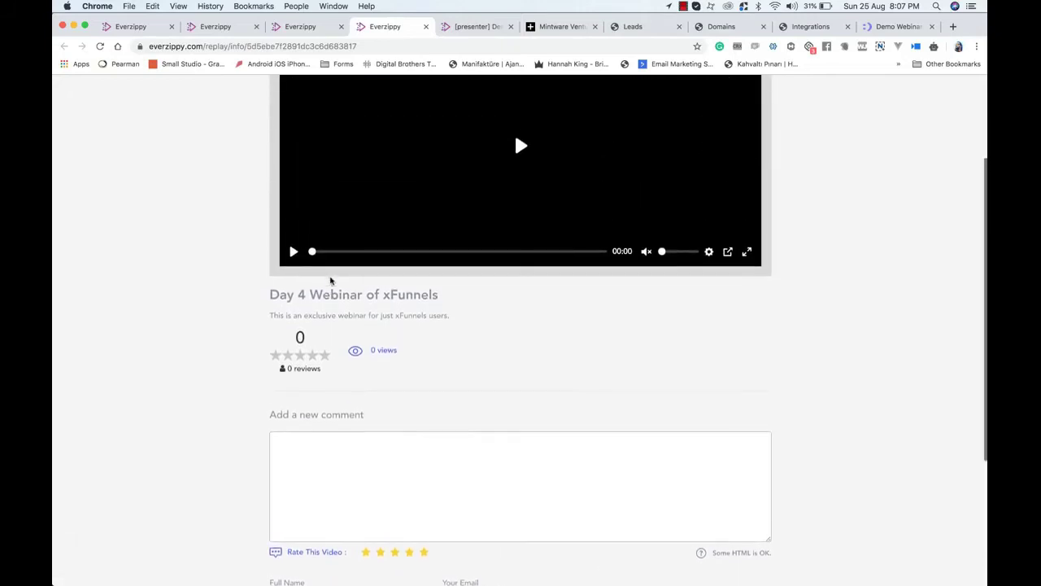
{"action": "scroll", "coordinate": [329, 277], "scroll_direction": "down", "scroll_amount": 5}
{"action": "scroll", "coordinate": [328, 274], "scroll_direction": "up", "scroll_amount": 5}
{"action": "scroll", "coordinate": [328, 274], "scroll_direction": "down", "scroll_amount": 3}
{"action": "scroll", "coordinate": [328, 273], "scroll_direction": "up", "scroll_amount": 4}
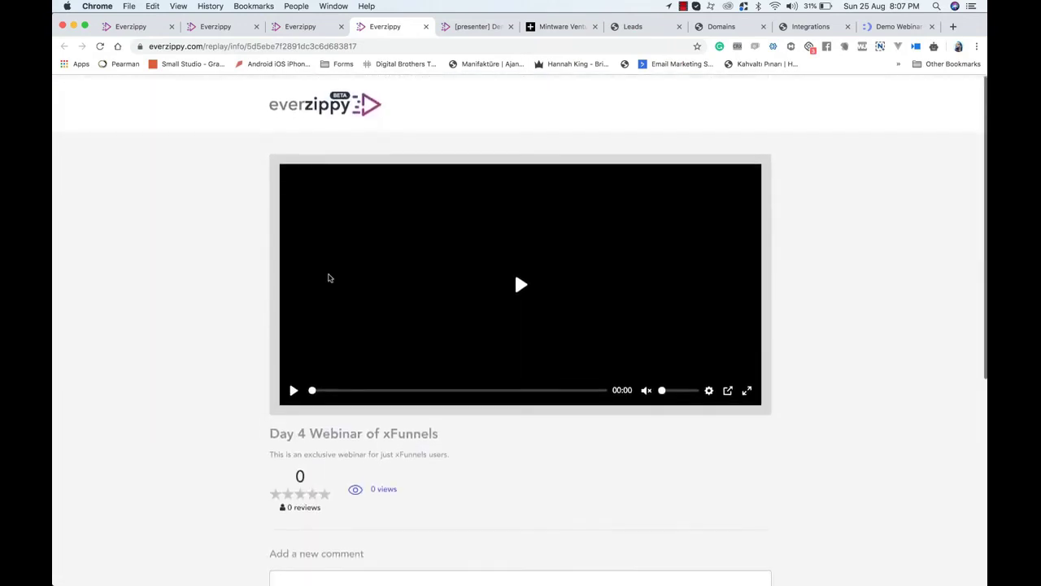
{"action": "scroll", "coordinate": [329, 278], "scroll_direction": "down", "scroll_amount": 5}
{"action": "scroll", "coordinate": [328, 276], "scroll_direction": "up", "scroll_amount": 5}
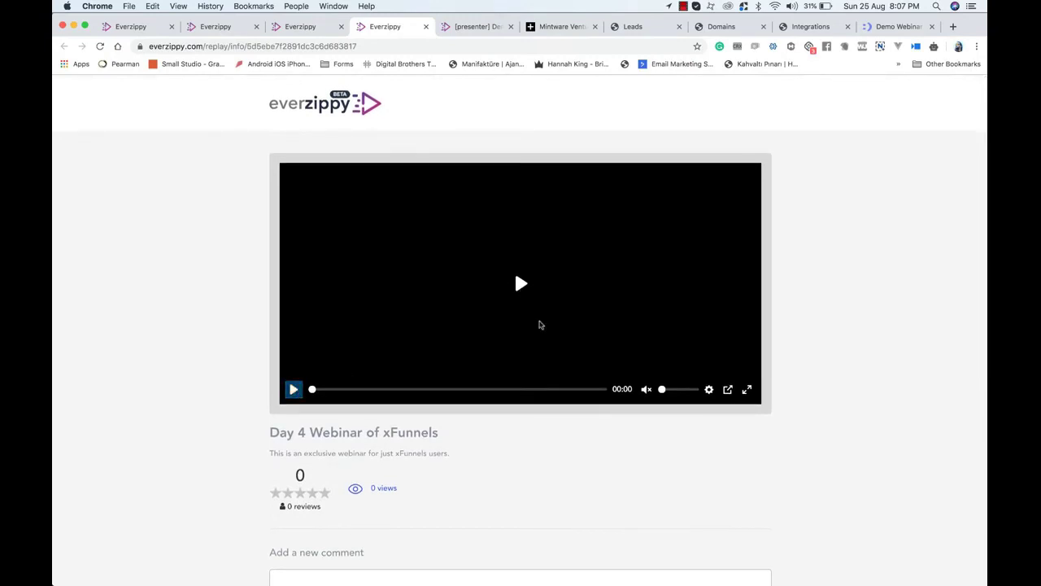
{"action": "scroll", "coordinate": [453, 307], "scroll_direction": "down", "scroll_amount": 3}
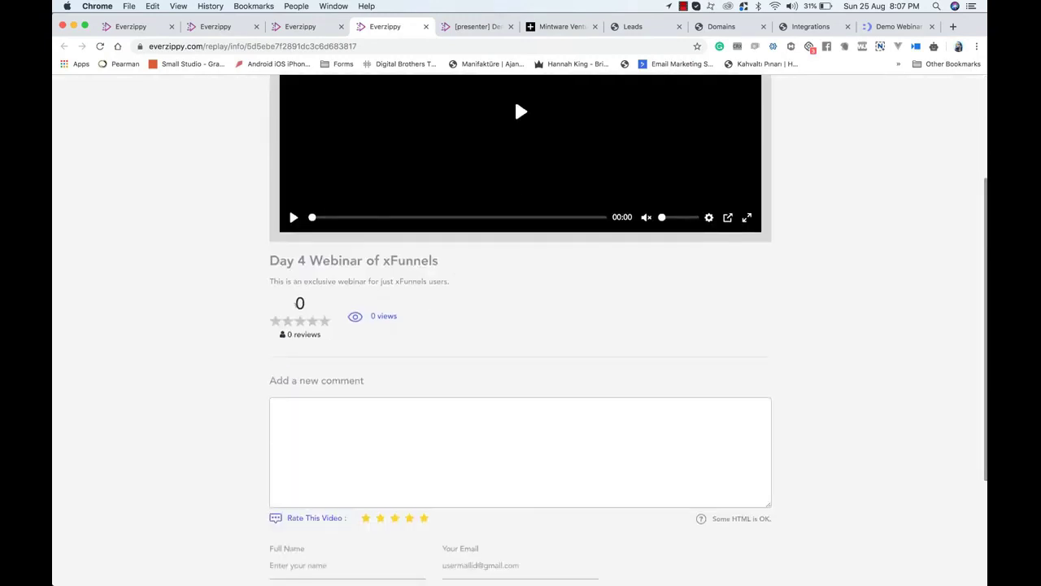
{"action": "scroll", "coordinate": [493, 357], "scroll_direction": "down", "scroll_amount": 3}
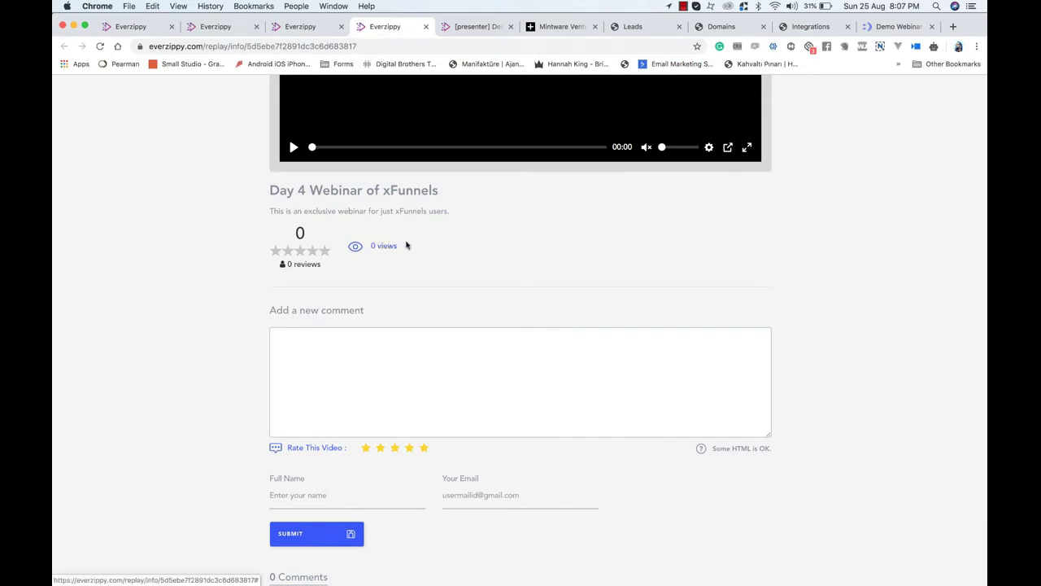
{"action": "scroll", "coordinate": [477, 245], "scroll_direction": "down", "scroll_amount": 2}
{"action": "scroll", "coordinate": [477, 245], "scroll_direction": "up", "scroll_amount": 5}
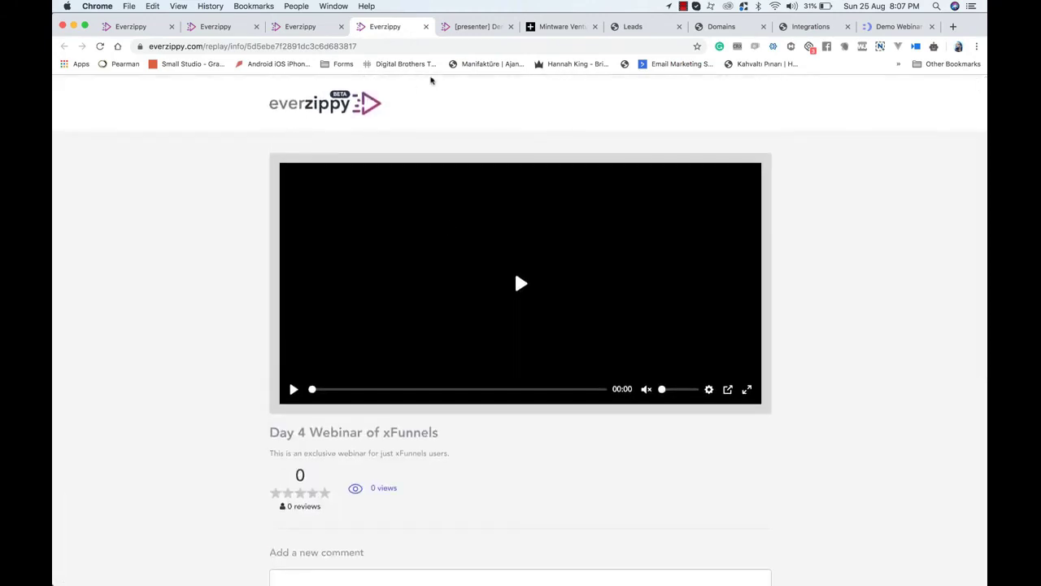